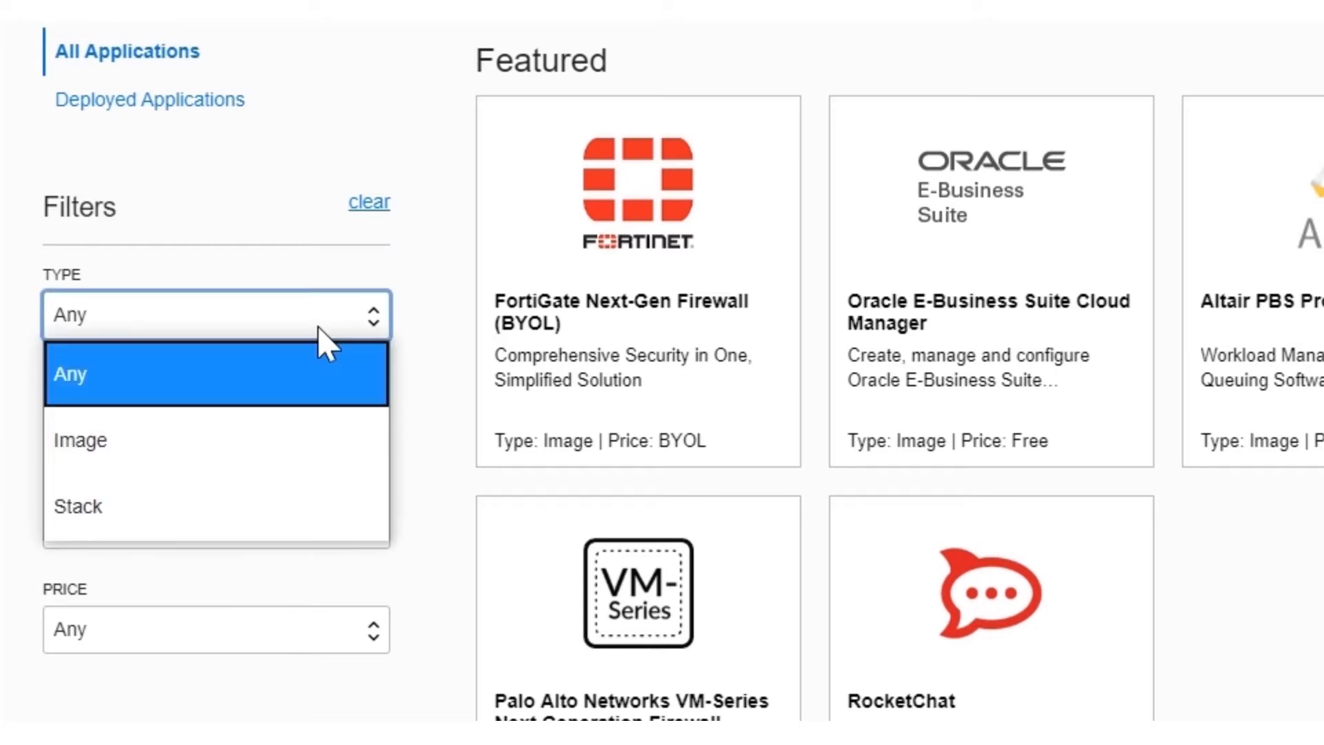
# Step: Filter the catalogue to stacks and launch the GoldenGate 19.1.0.0.200204 stack into compartment ExaCS
pyautogui.click(318, 517)
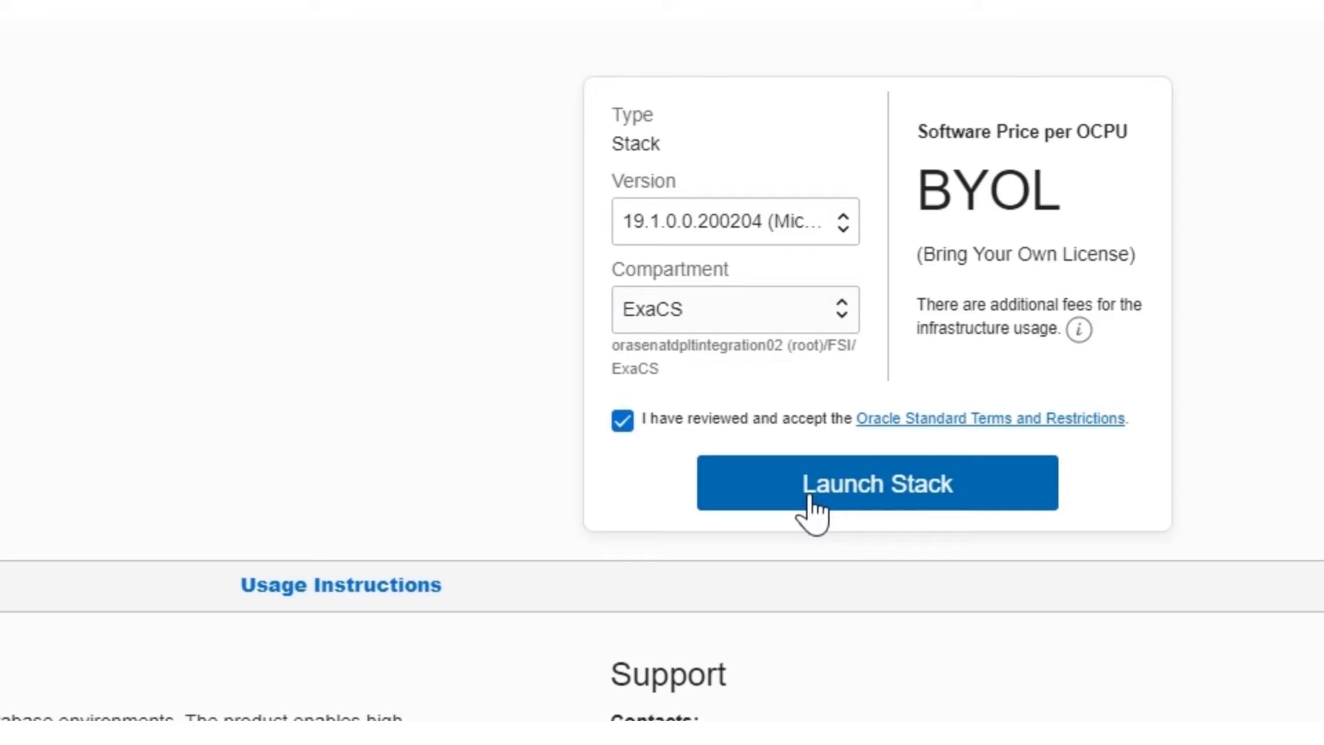
pyautogui.click(810, 509)
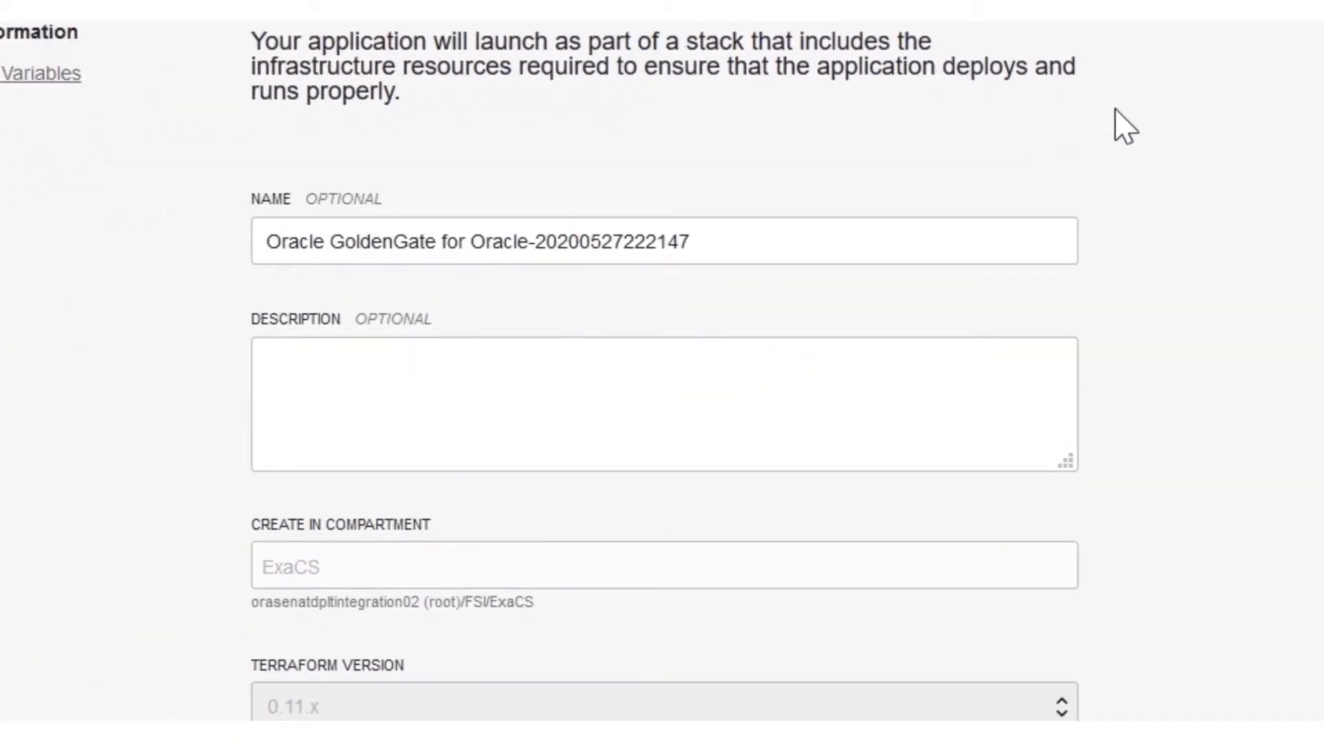
# Step: Rename the stack to Goldengate and continue to the variables page
pyautogui.click(947, 236)
pyautogui.hotkey('ctrl', 'a')
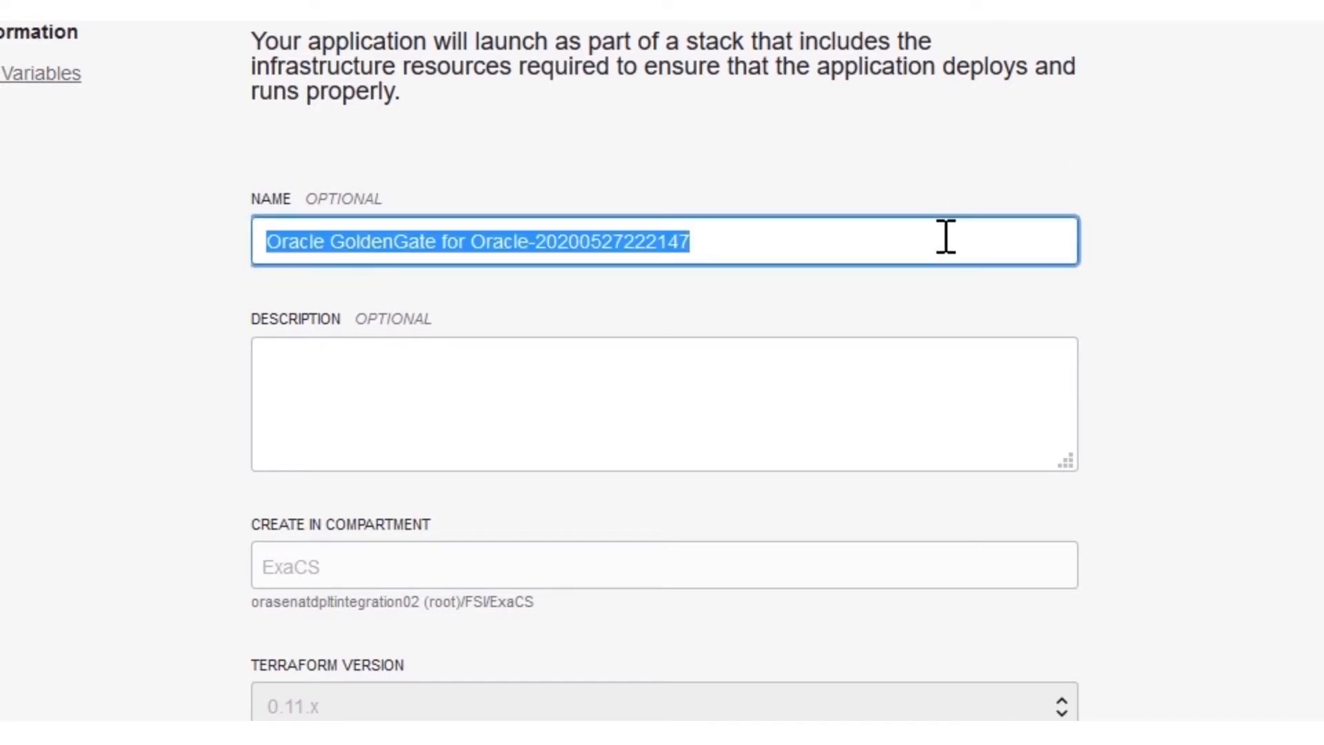
pyautogui.write('Goldengate')
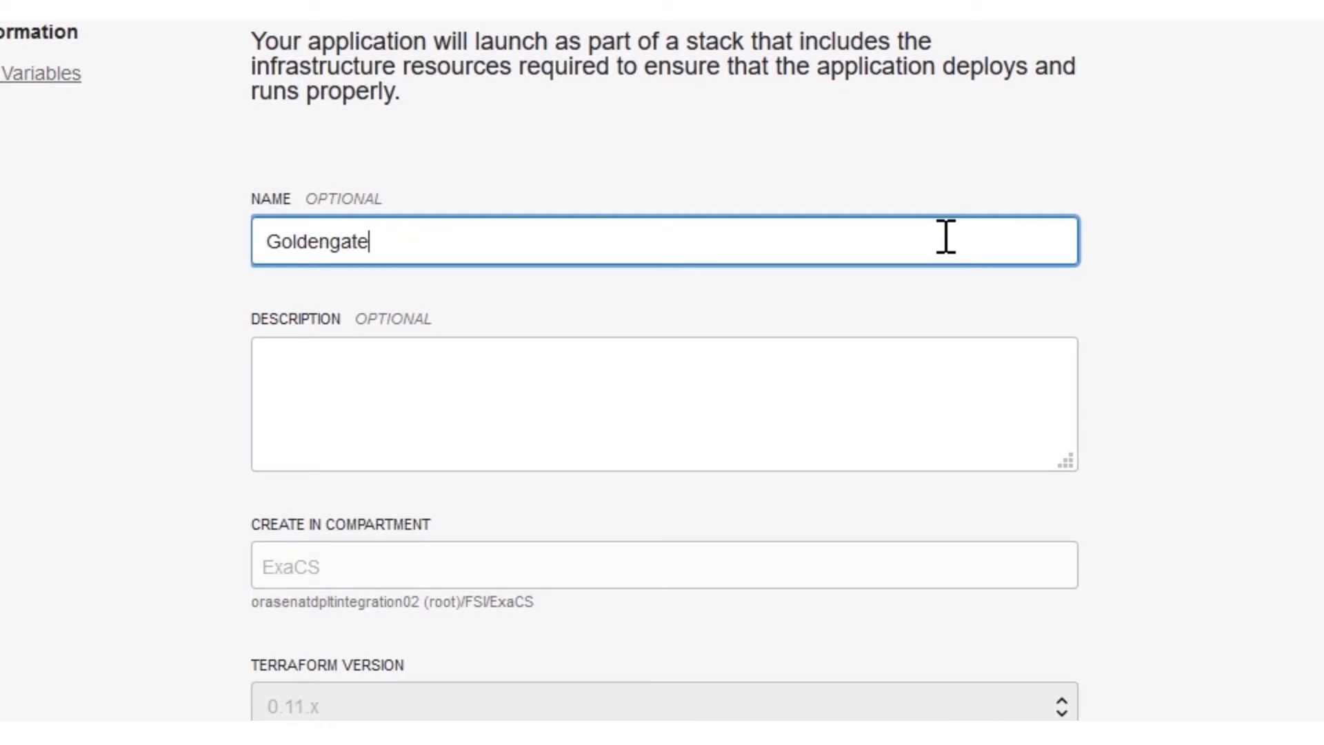
pyautogui.scroll(-5, 842, 528)
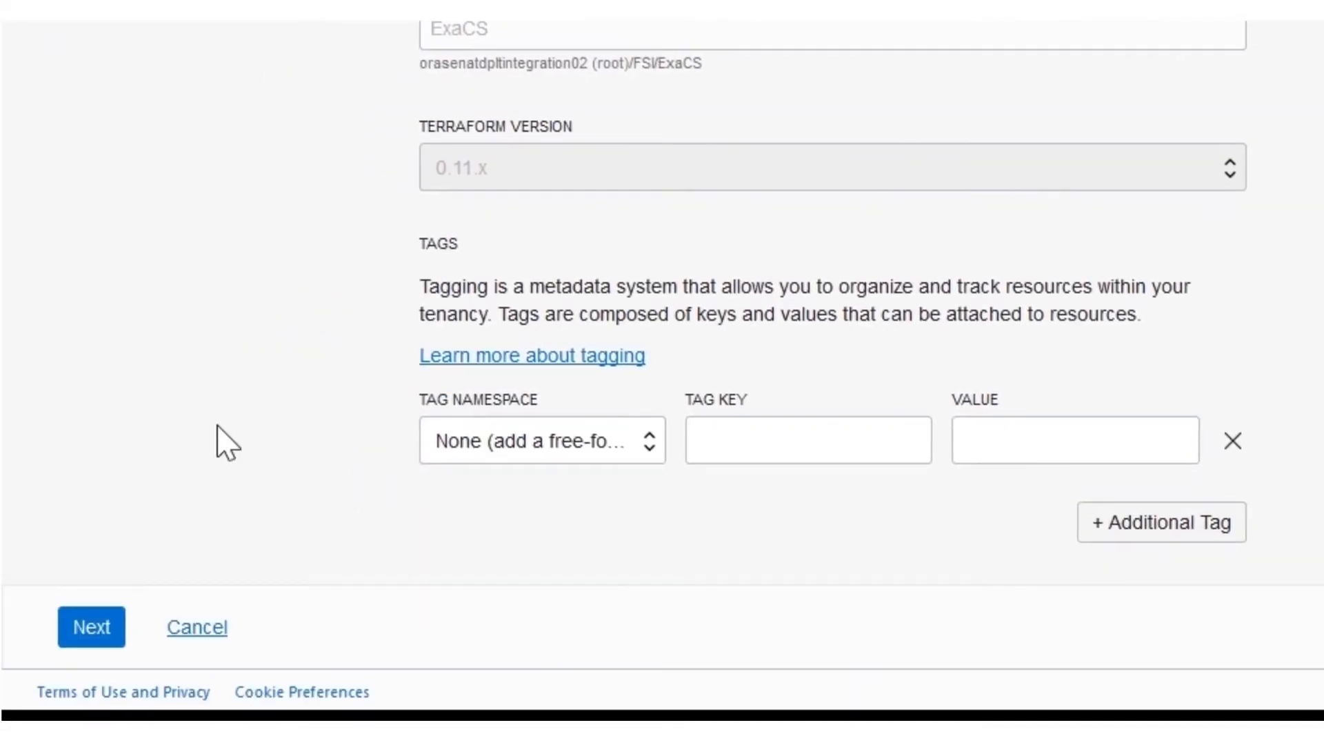
pyautogui.click(96, 626)
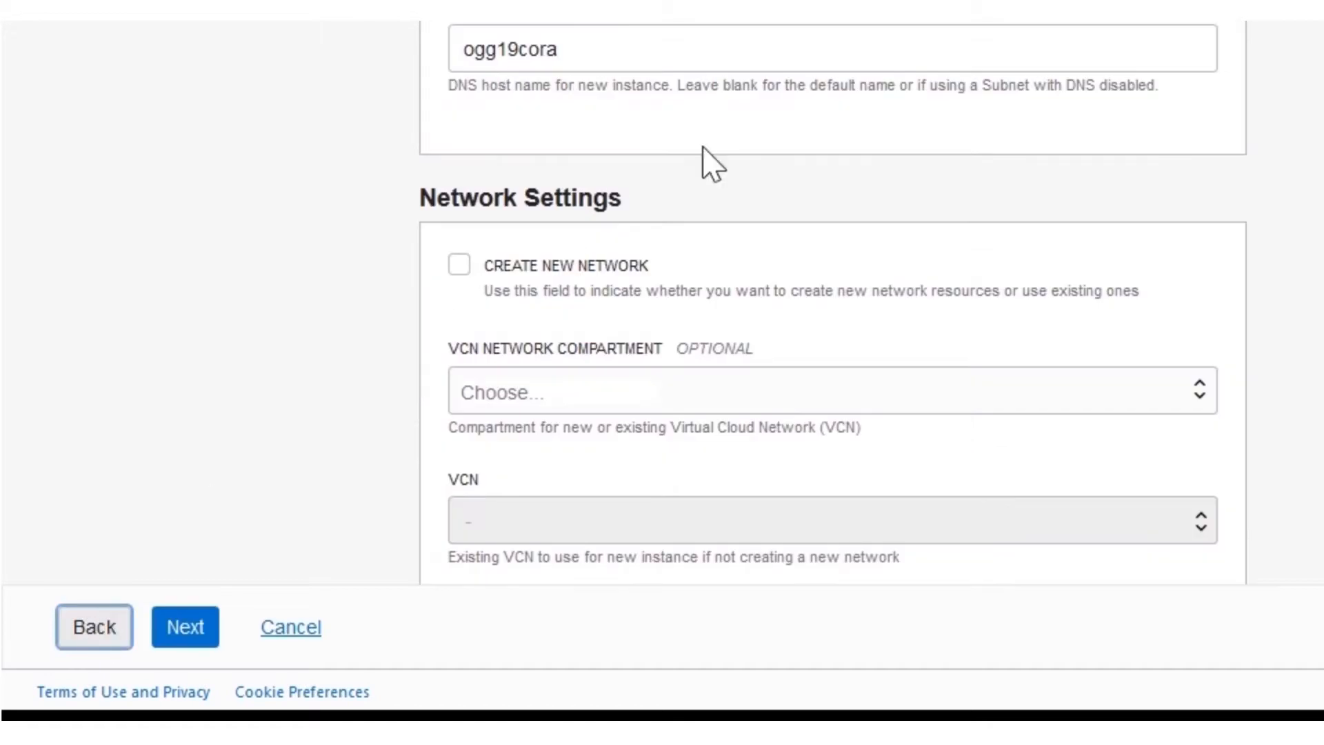
# Step: Set the resource display name to Goldengate and the host DNS name to ogg19corat
pyautogui.click(636, 258)
pyautogui.hotkey('ctrl', 'a')
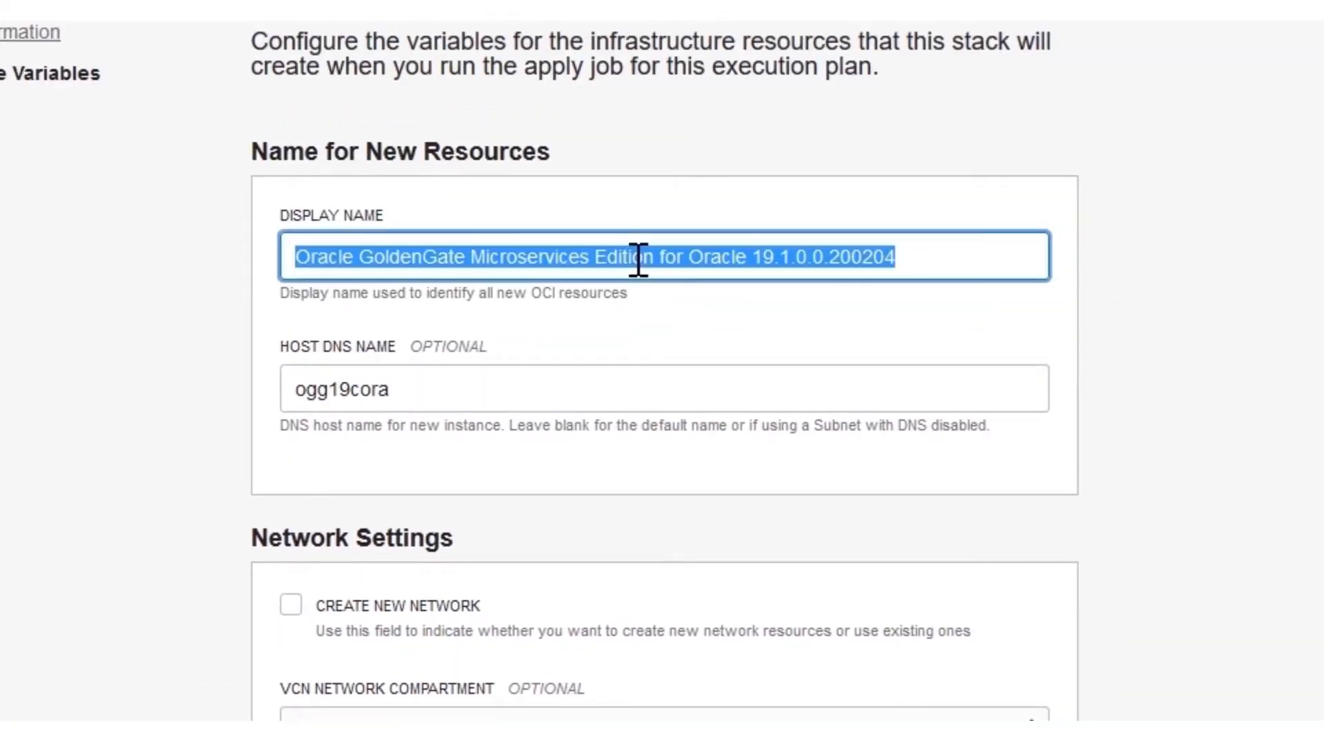
pyautogui.write('Goldengate')
pyautogui.click(534, 378)
pyautogui.press('BackSpace')
pyautogui.press('BackSpace')
pyautogui.press('BackSpace')
pyautogui.press('BackSpace')
pyautogui.write('jcx')
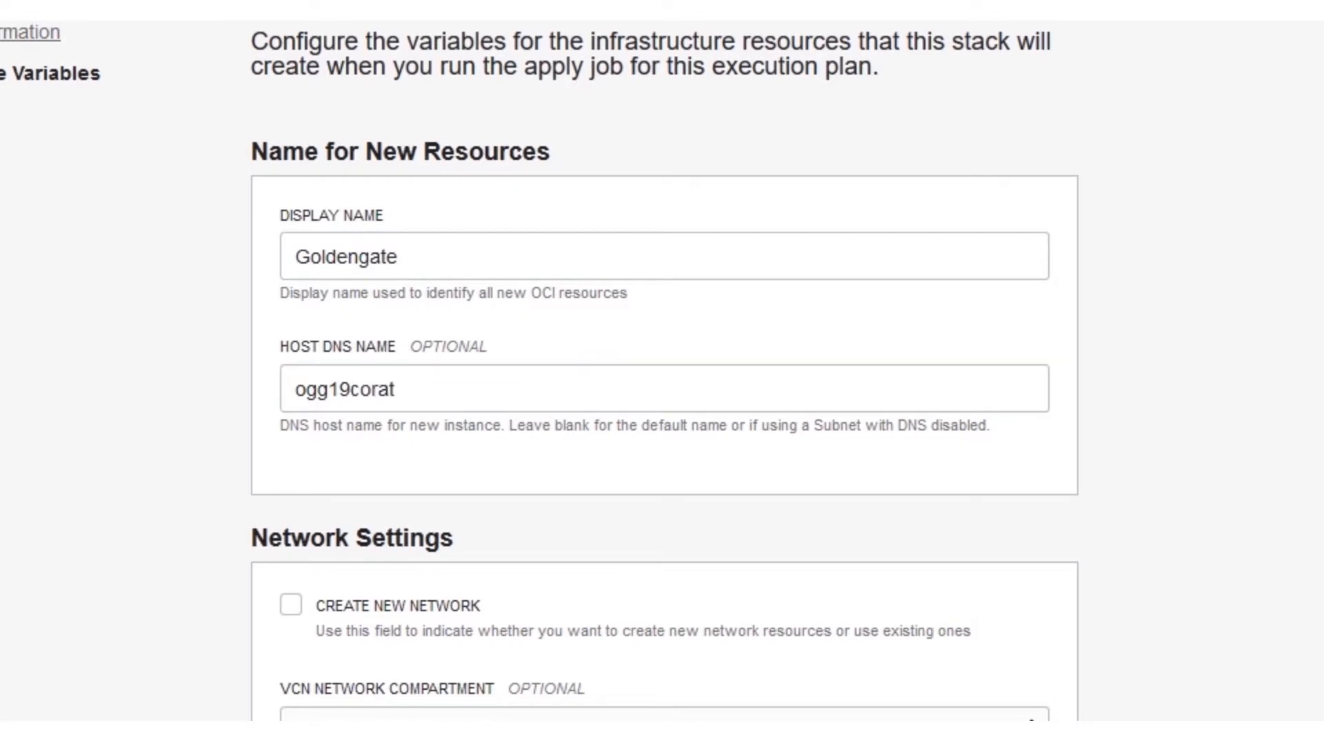
pyautogui.scroll(-3, 665, 372)
pyautogui.scroll(-1, 1262, 543)
# Step: Use VCN ExaVCN from compartment ExaCS (under FSI) for the network
pyautogui.click(871, 283)
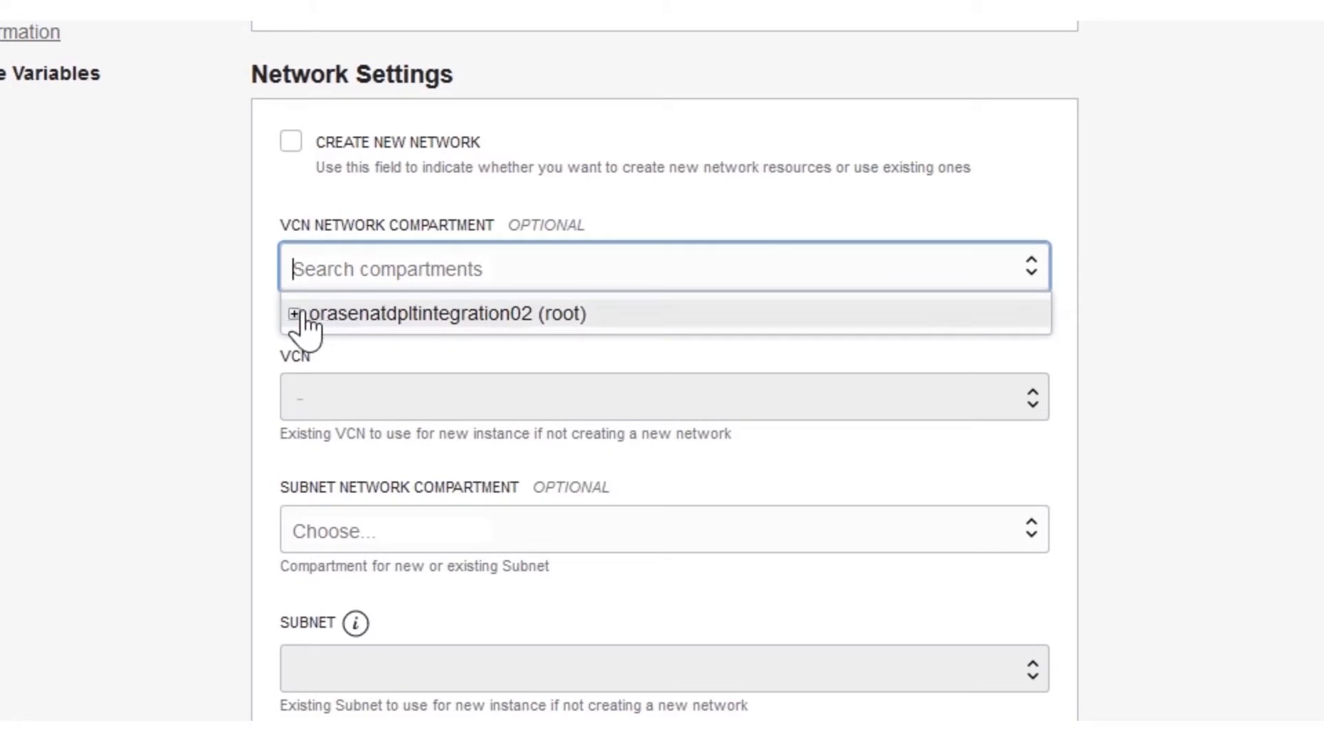
pyautogui.click(295, 312)
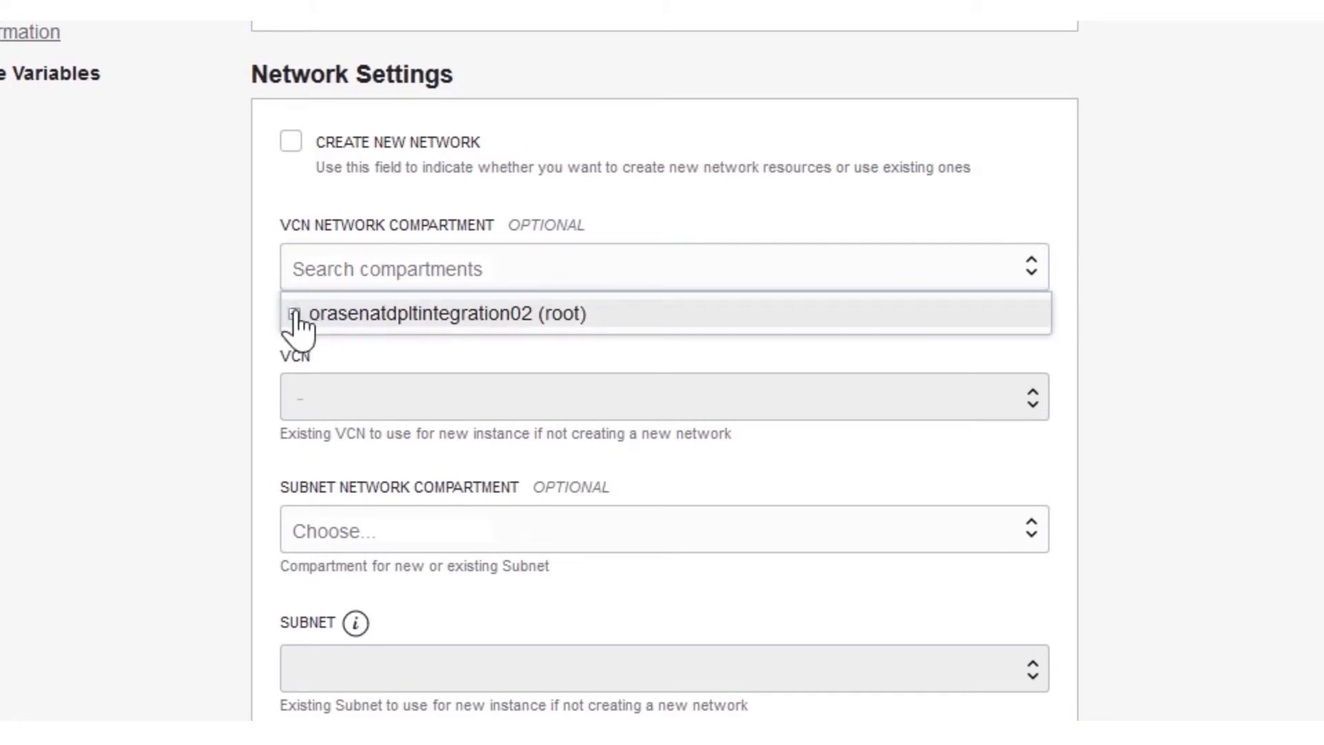
pyautogui.click(322, 341)
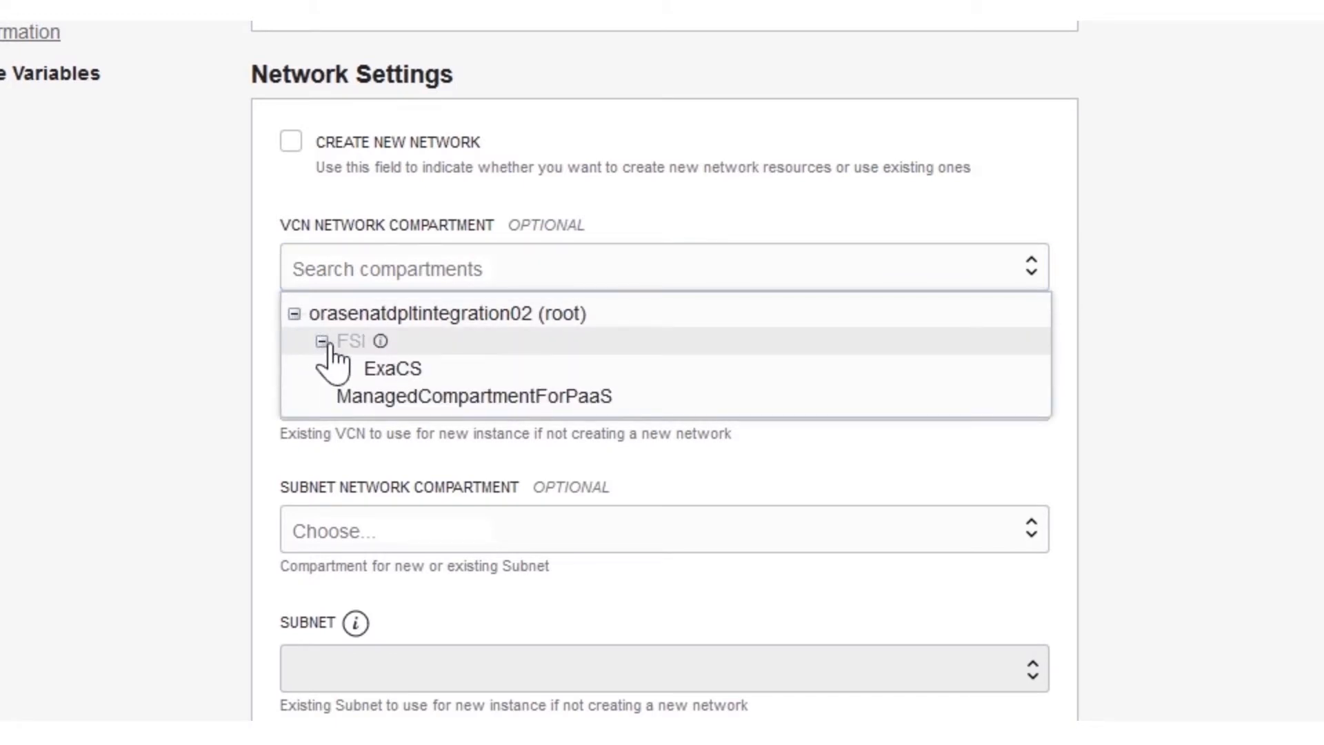
pyautogui.click(381, 372)
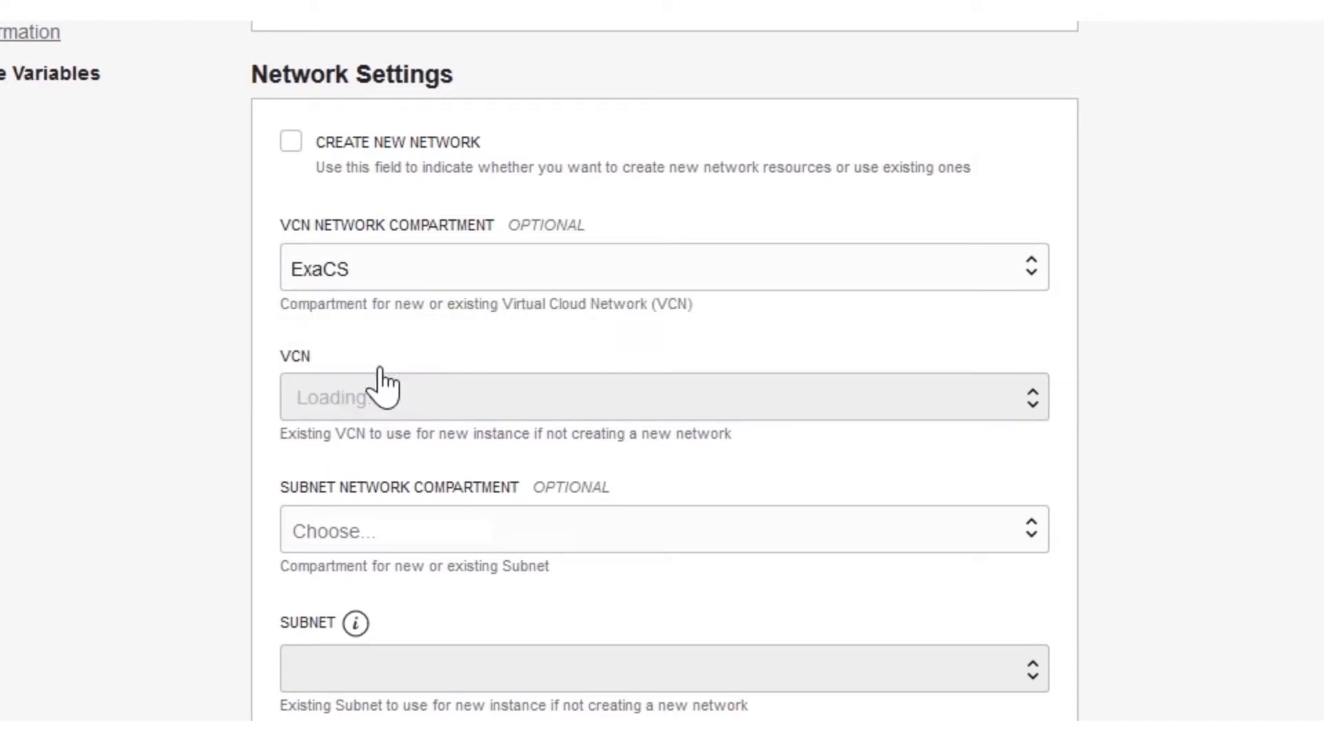
pyautogui.click(407, 396)
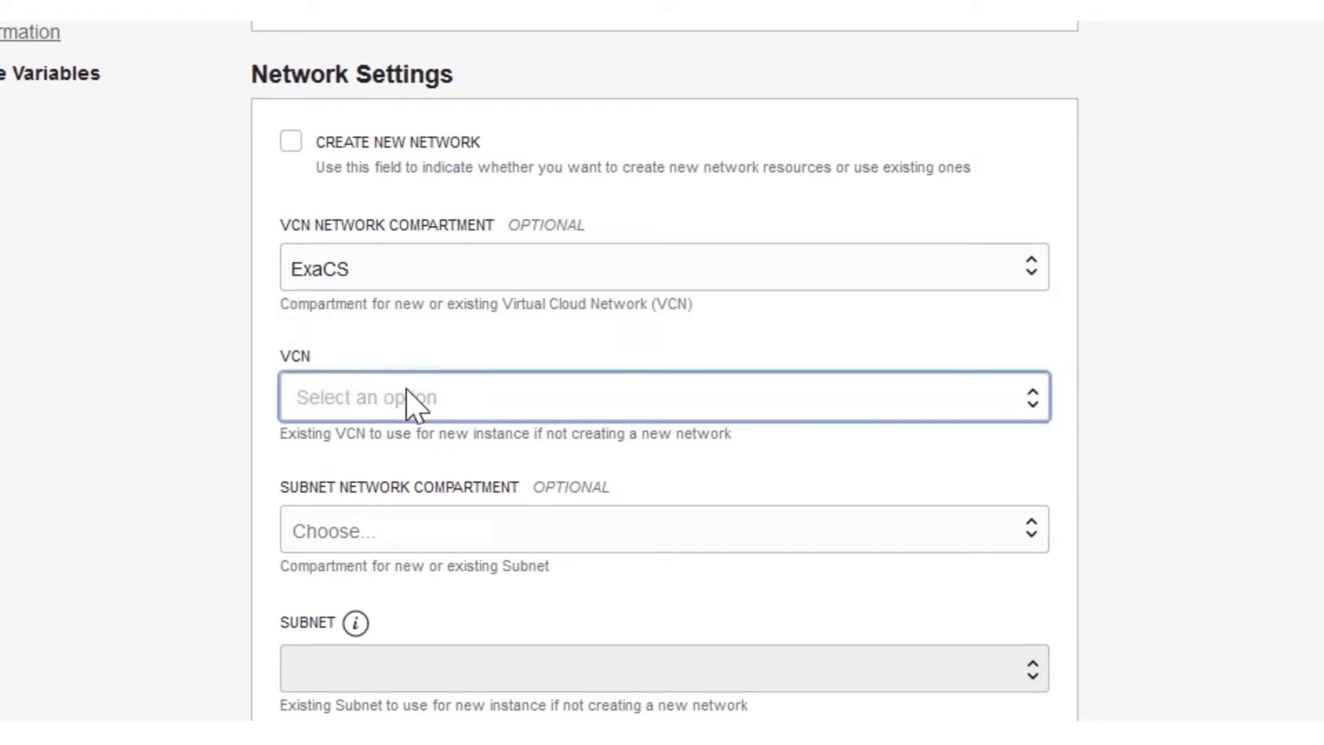
pyautogui.click(428, 477)
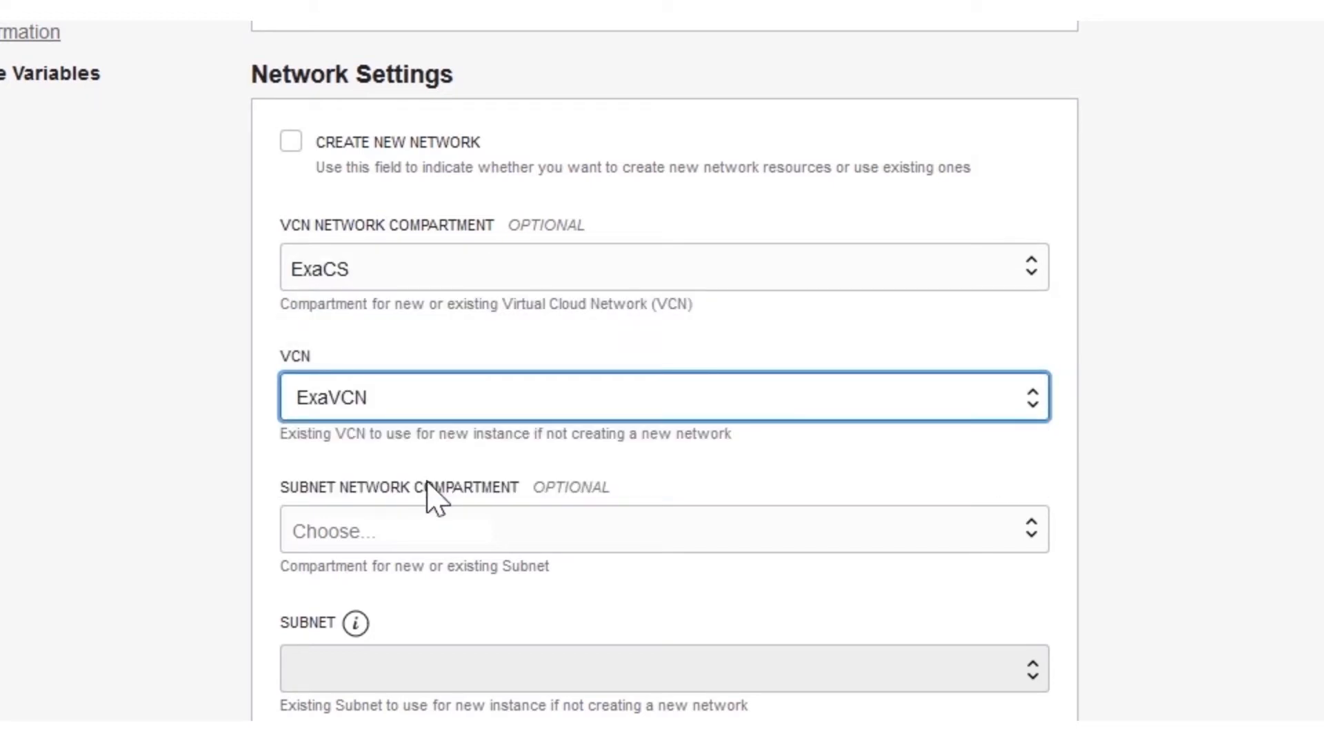
pyautogui.scroll(-4, 437, 503)
# Step: Set the subnet compartment to ExaCS and the subnet to Bastion (Regional)
pyautogui.click(435, 216)
pyautogui.click(295, 263)
pyautogui.click(314, 288)
pyautogui.click(329, 316)
pyautogui.click(476, 356)
pyautogui.click(483, 314)
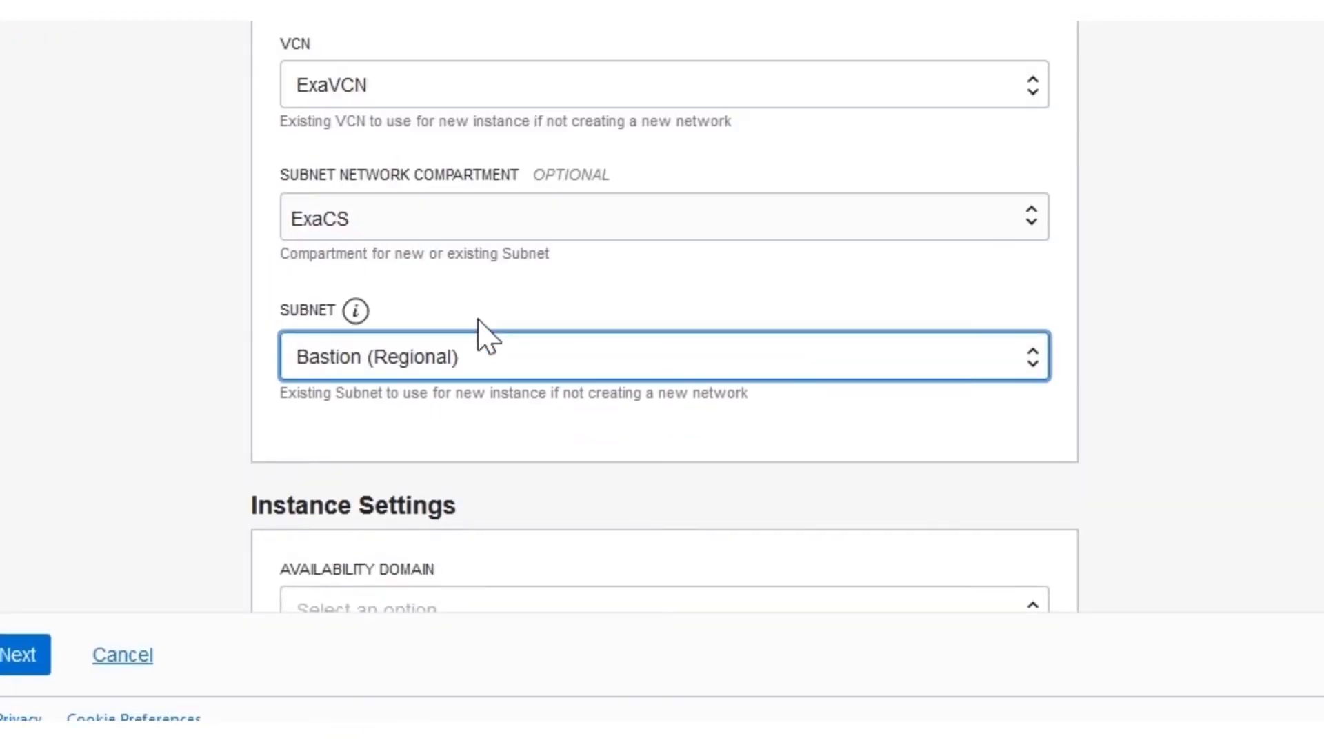
pyautogui.scroll(-5, 1215, 461)
# Step: Place the instance in idpS:US-ASHBURN-AD-1 with compute shape VM.Standard2.8
pyautogui.click(1000, 197)
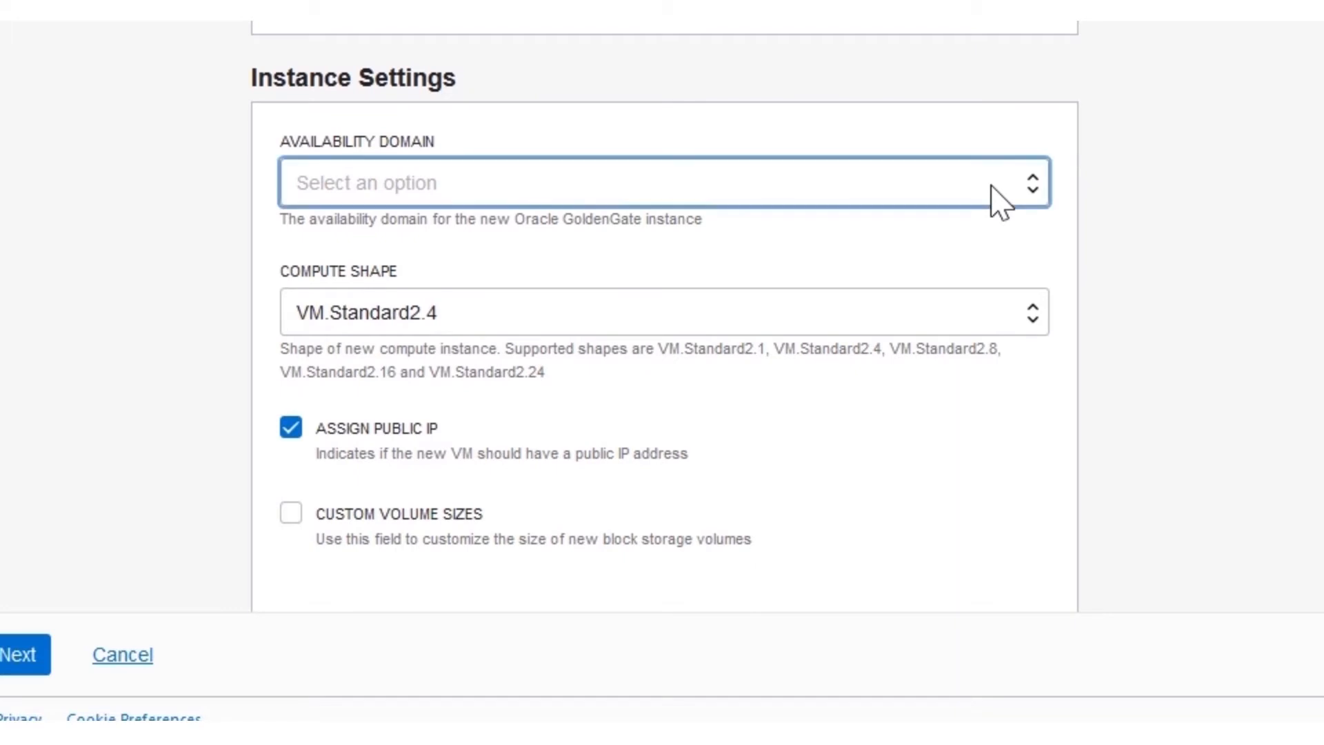
pyautogui.click(959, 269)
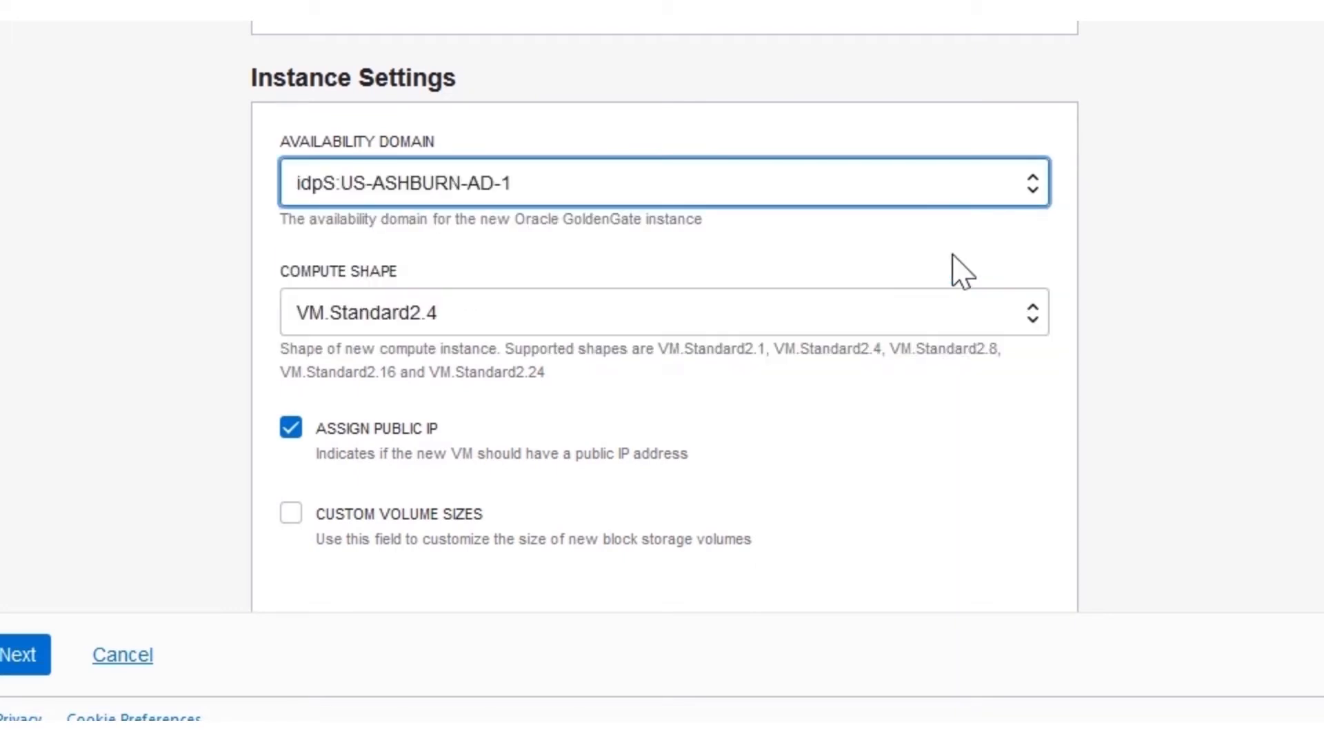
pyautogui.click(859, 326)
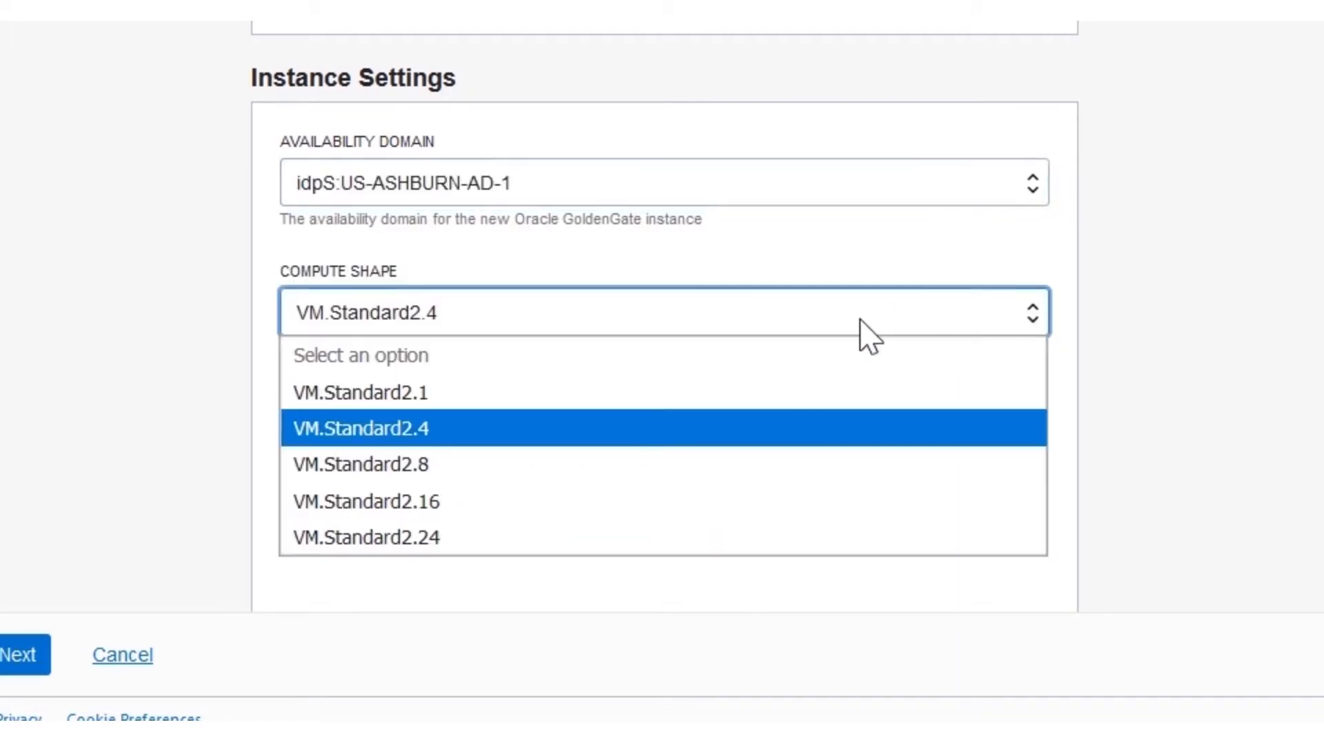
pyautogui.click(827, 480)
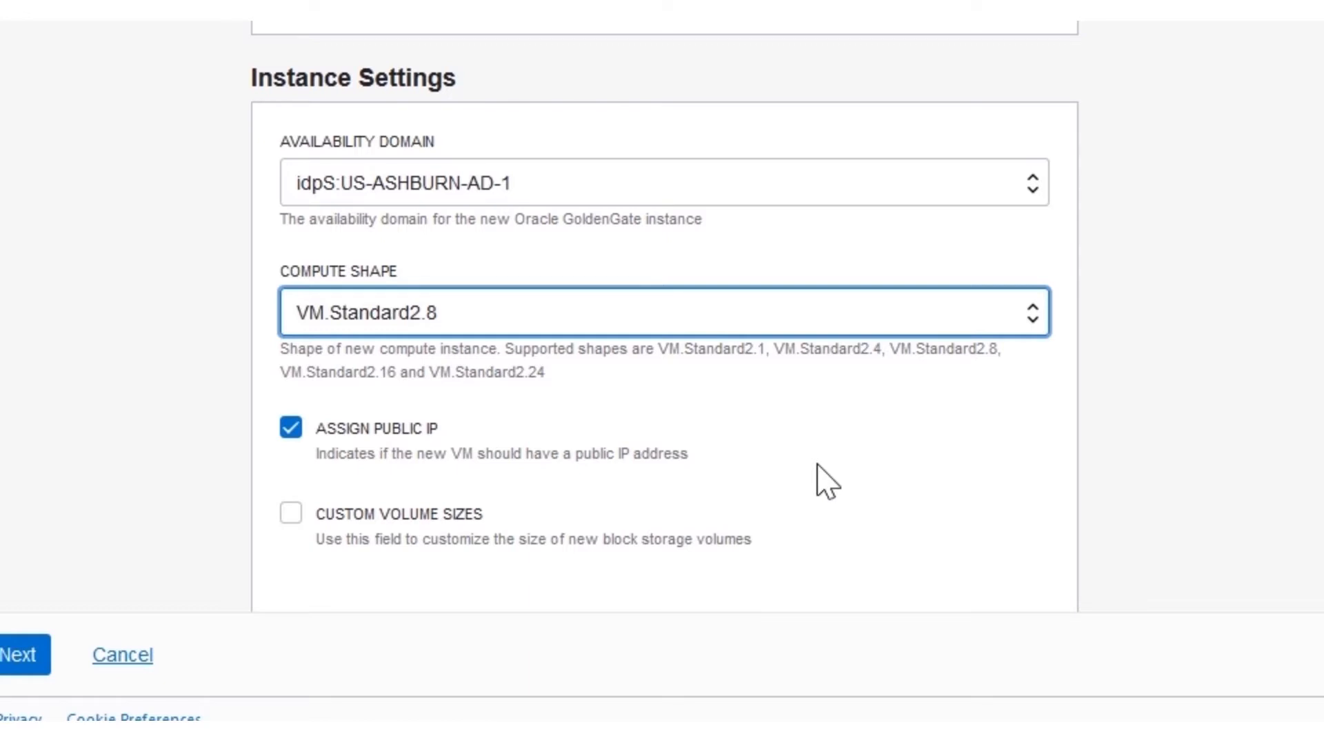
# Step: Rename deployment 1 to Databases
pyautogui.scroll(-9, 828, 481)
pyautogui.tripleClick(677, 148)
pyautogui.write('D')
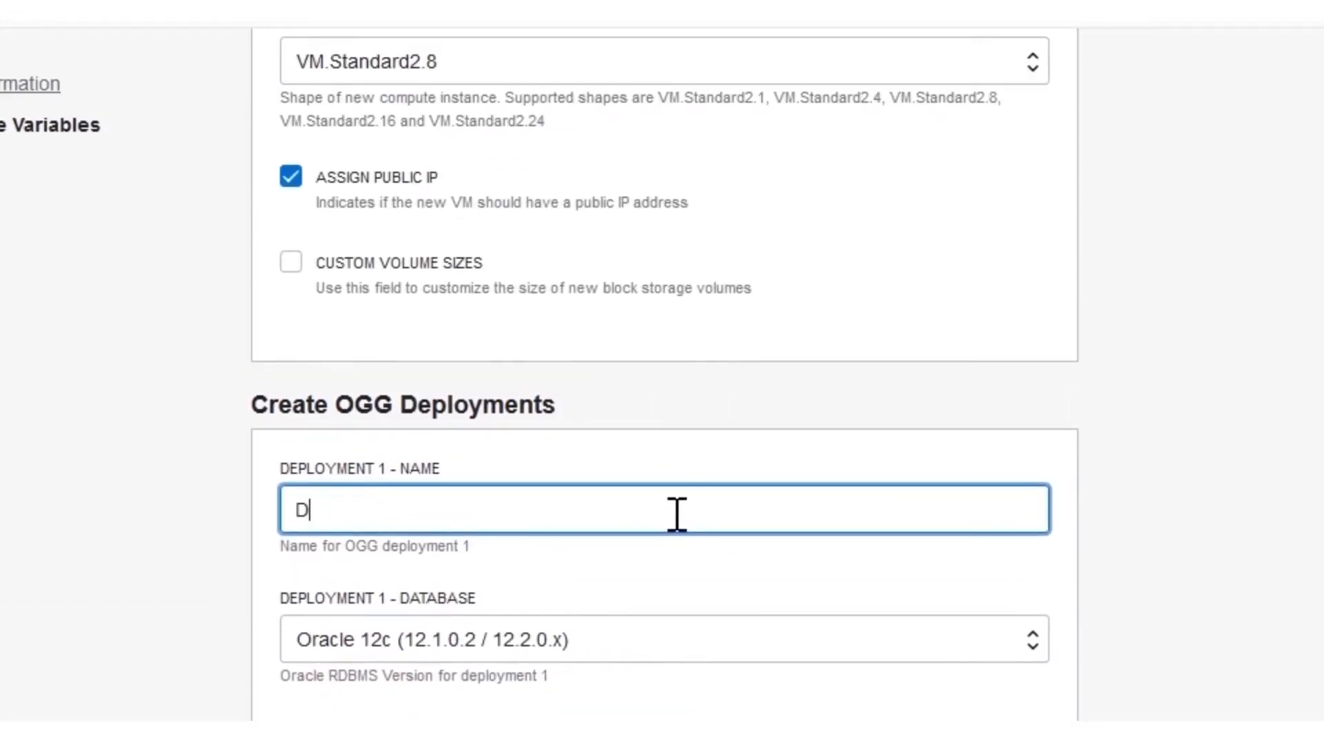
pyautogui.write('atabases')
pyautogui.scroll(-5, 675, 514)
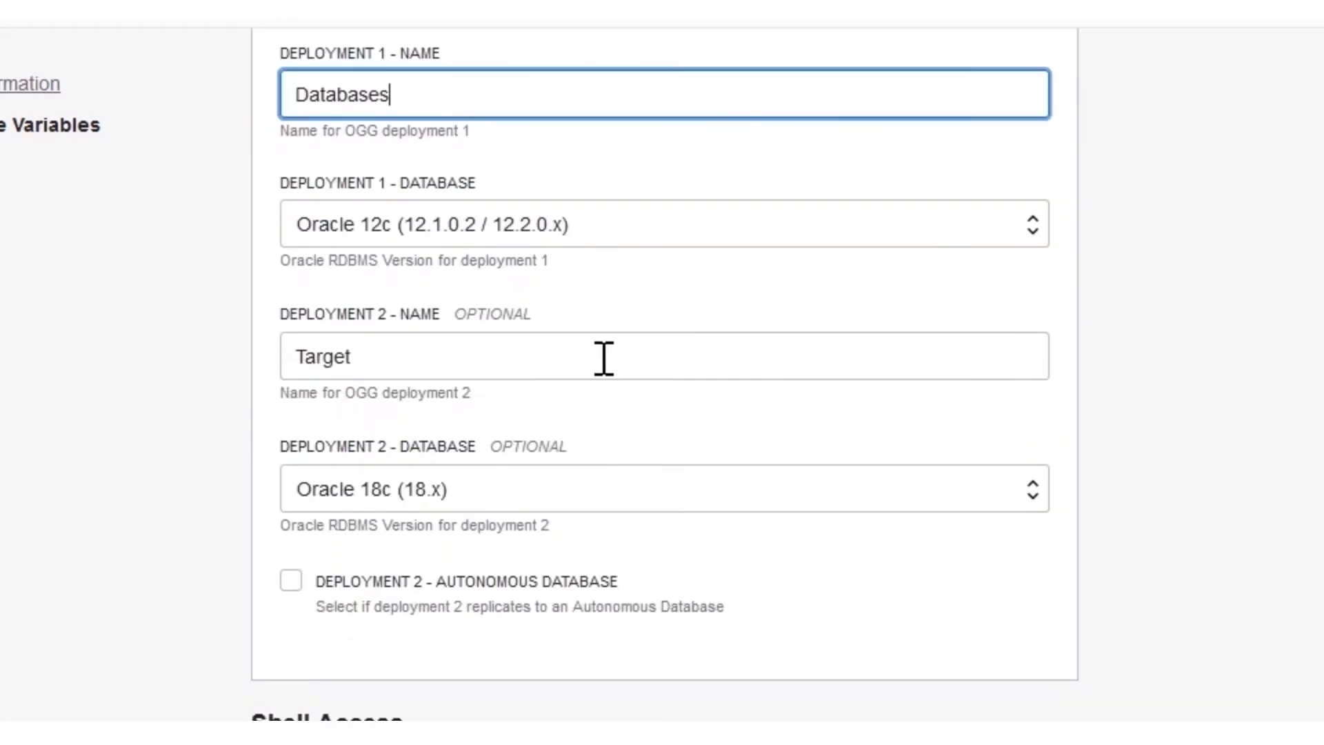
pyautogui.hotkey('ctrl', 'a')
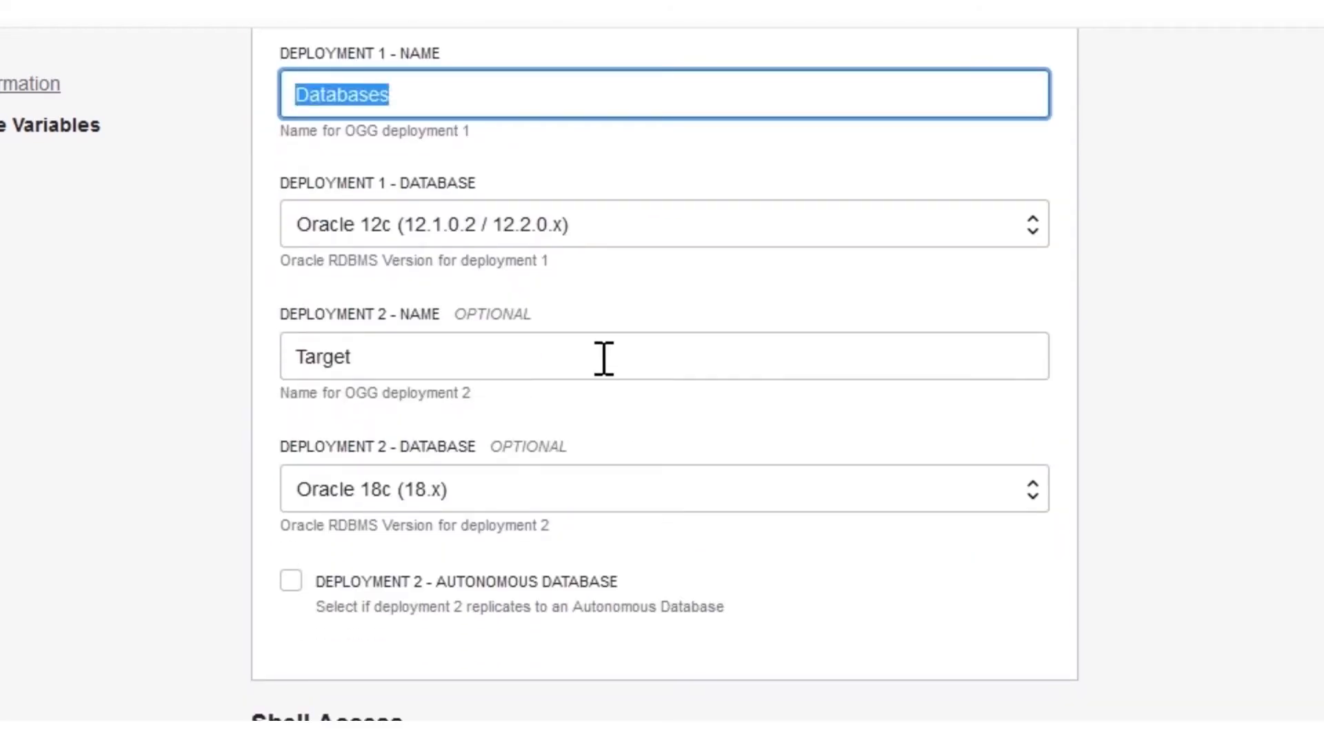
# Step: Clear the deployment 2 name and paste the SSH public key
pyautogui.click(482, 343)
pyautogui.hotkey('ctrl', 'a')
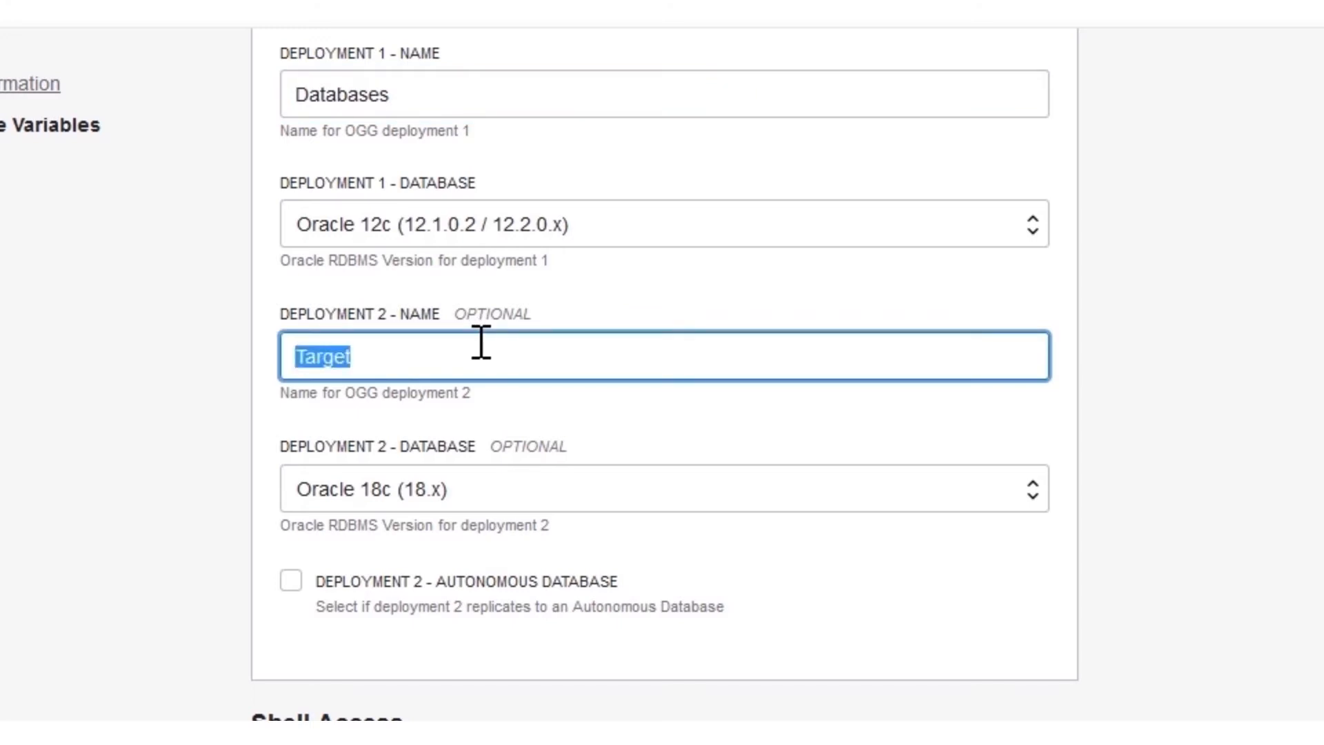
pyautogui.press('BackSpace')
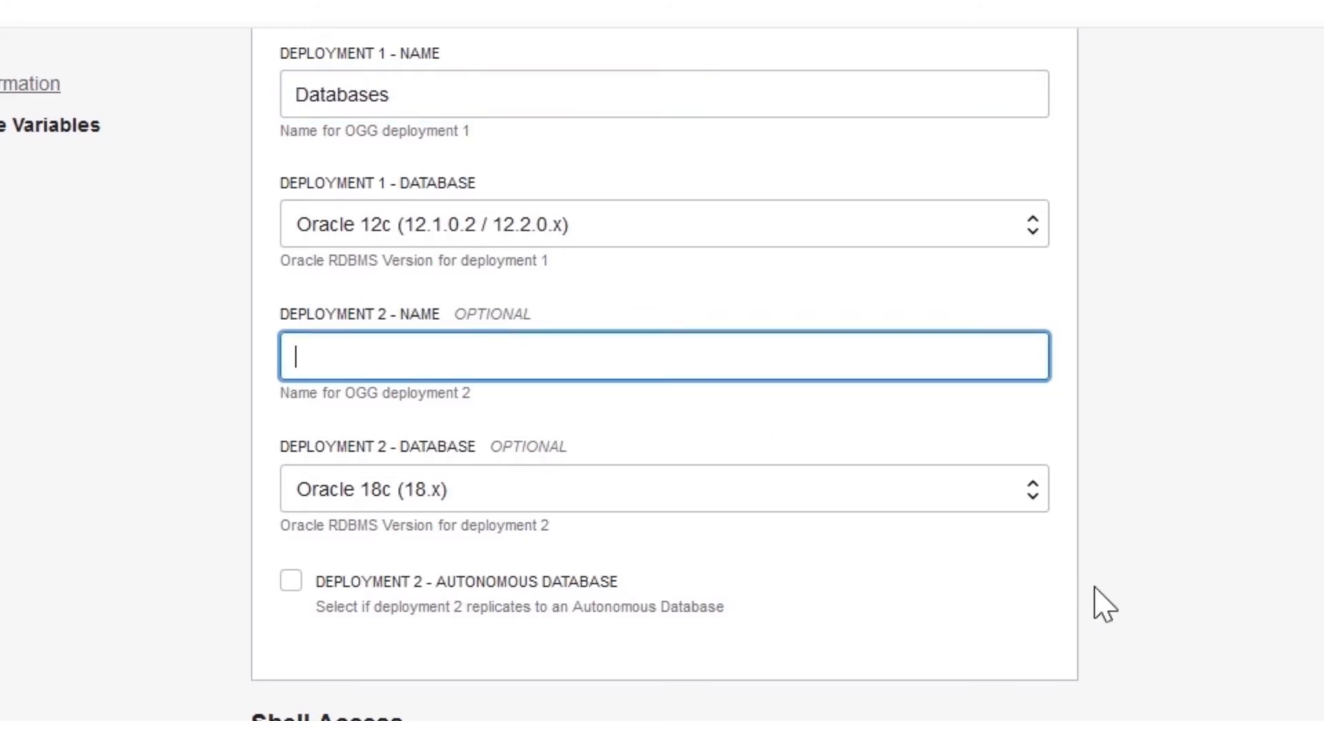
pyautogui.click(1095, 587)
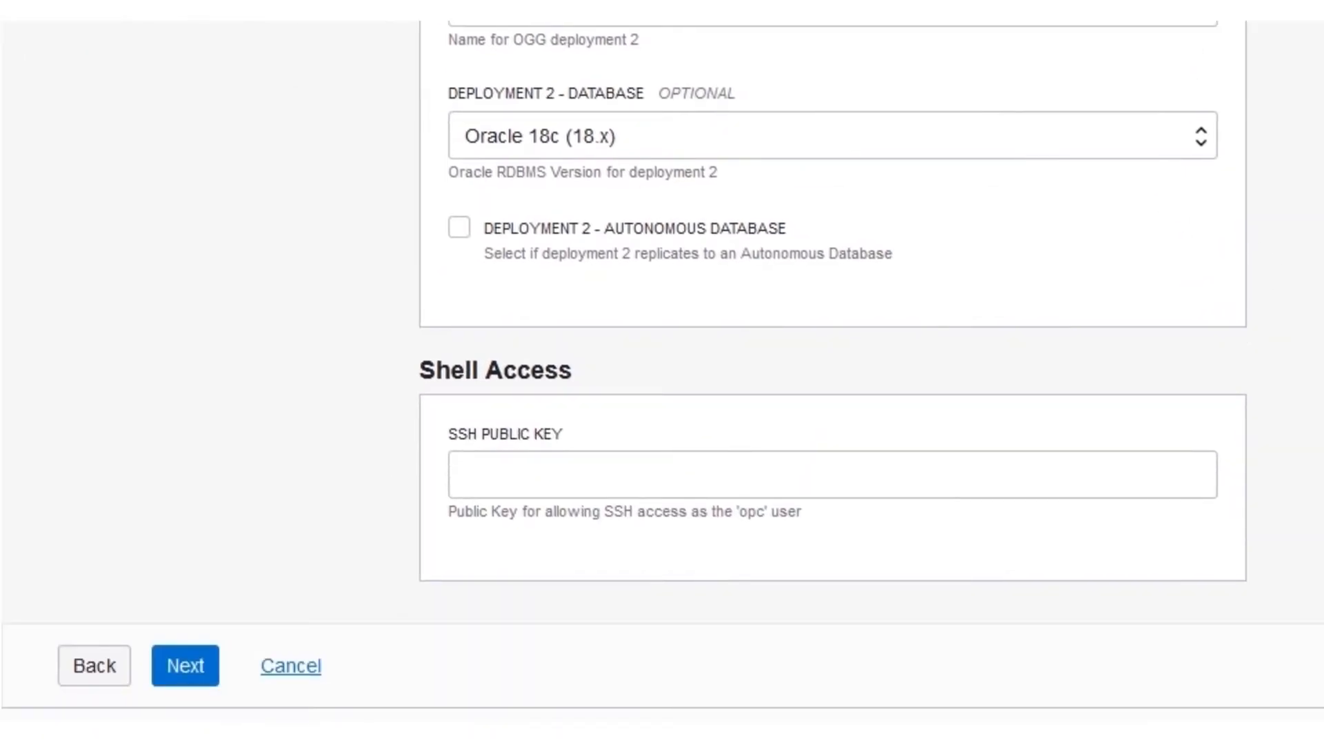
pyautogui.click(1188, 494)
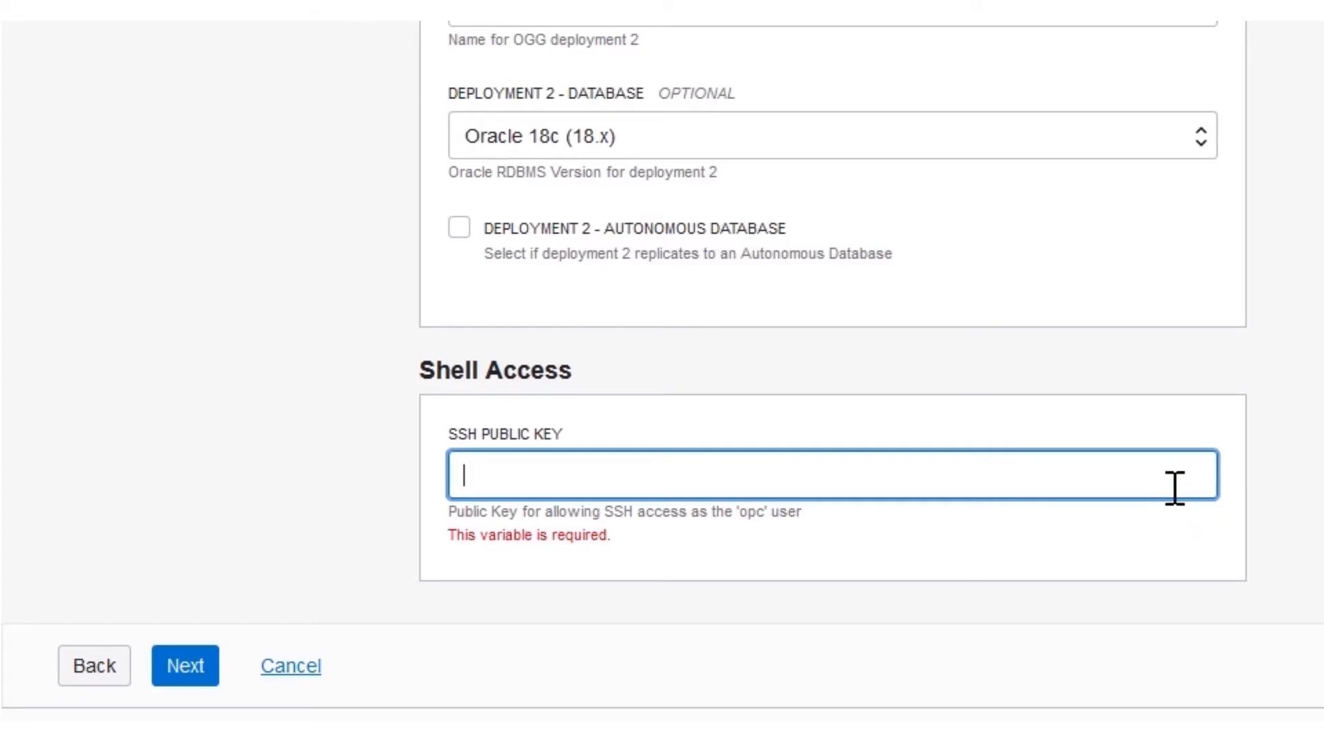
pyautogui.hotkey('ctrl', 'v')
# Step: Review and create the stack, then open the Goldengate compute instance once the apply job succeeds
pyautogui.click(185, 682)
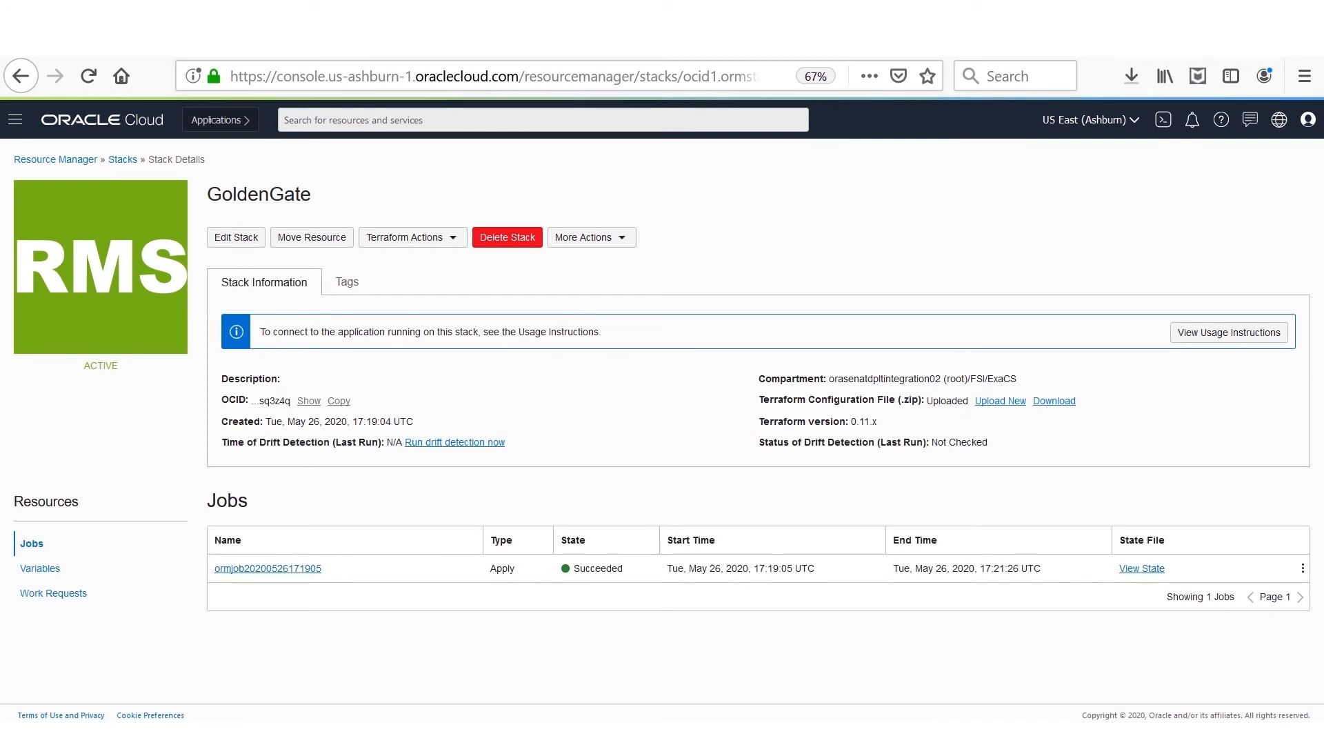
pyautogui.click(808, 33)
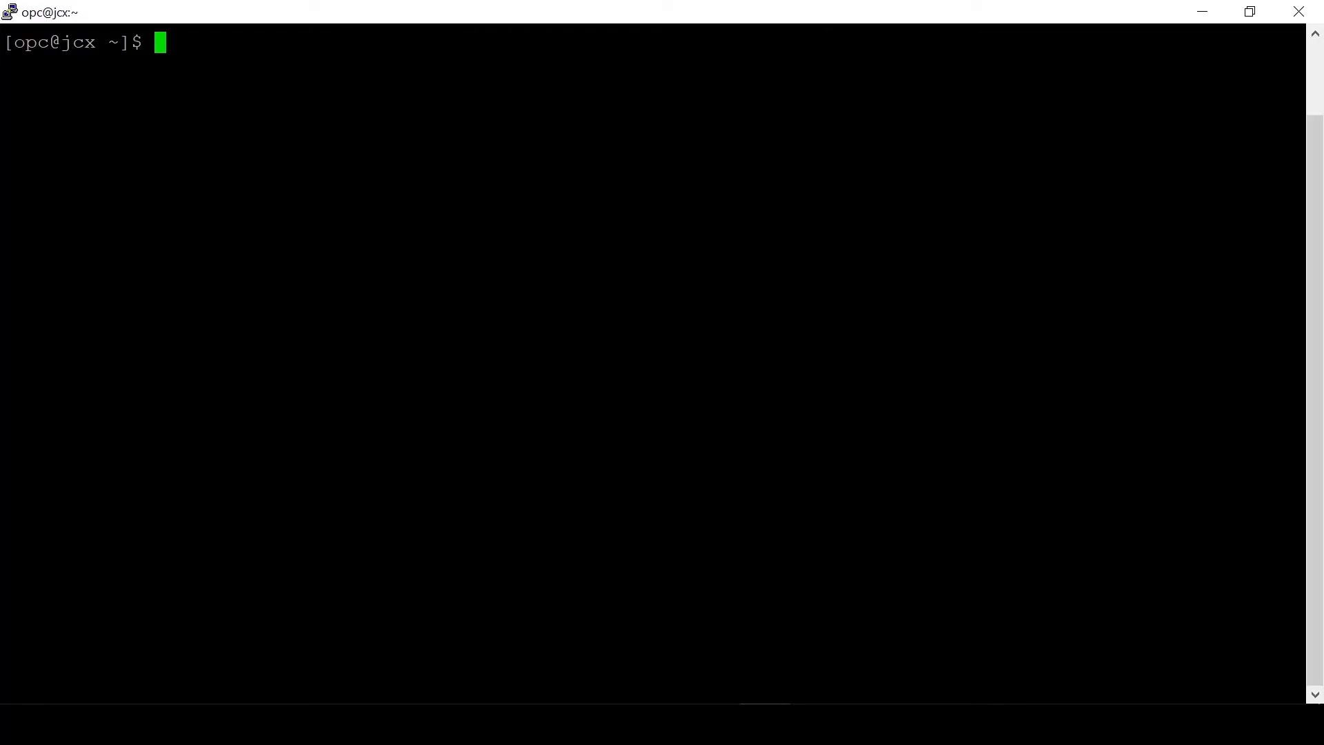
# Step: Switch to the oracle user and start SQL*Plus as sysdba on the source host
pyautogui.write('sudo su - oracle')
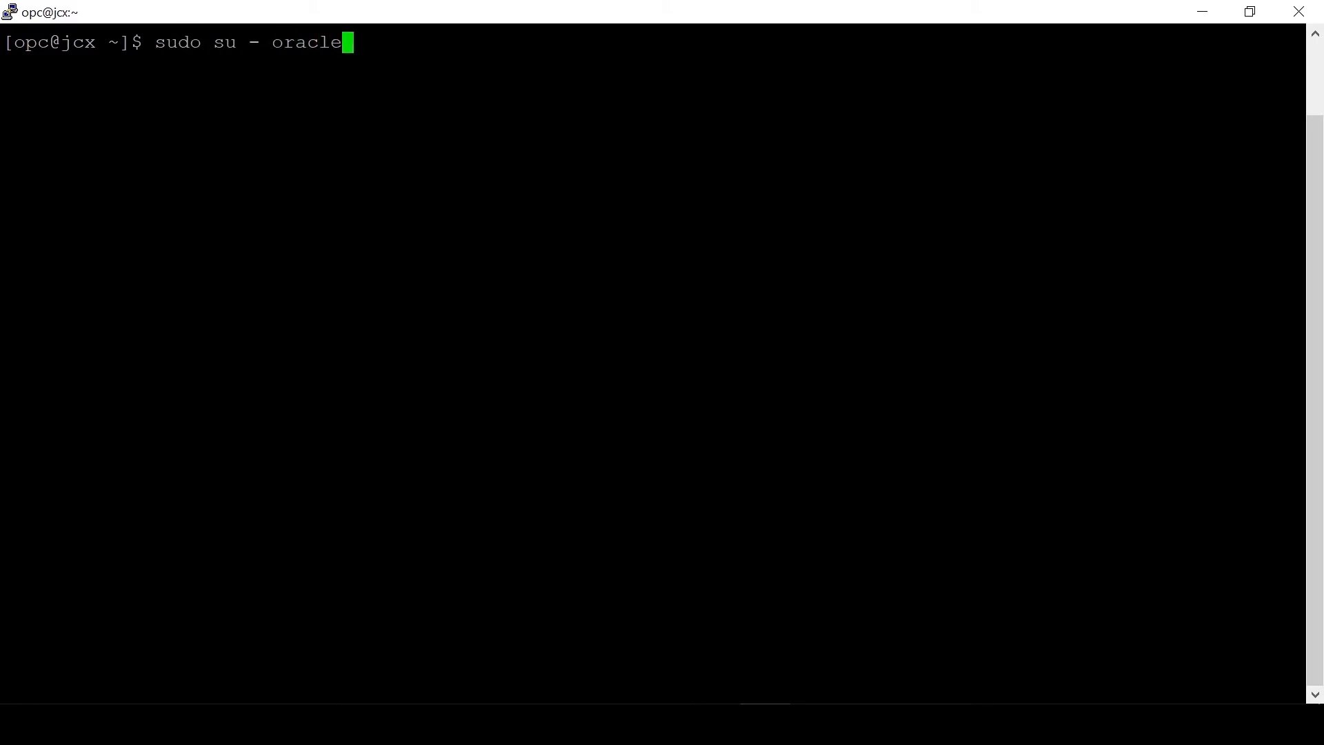
pyautogui.press('Return')
pyautogui.hotkey('ctrl', 'l')
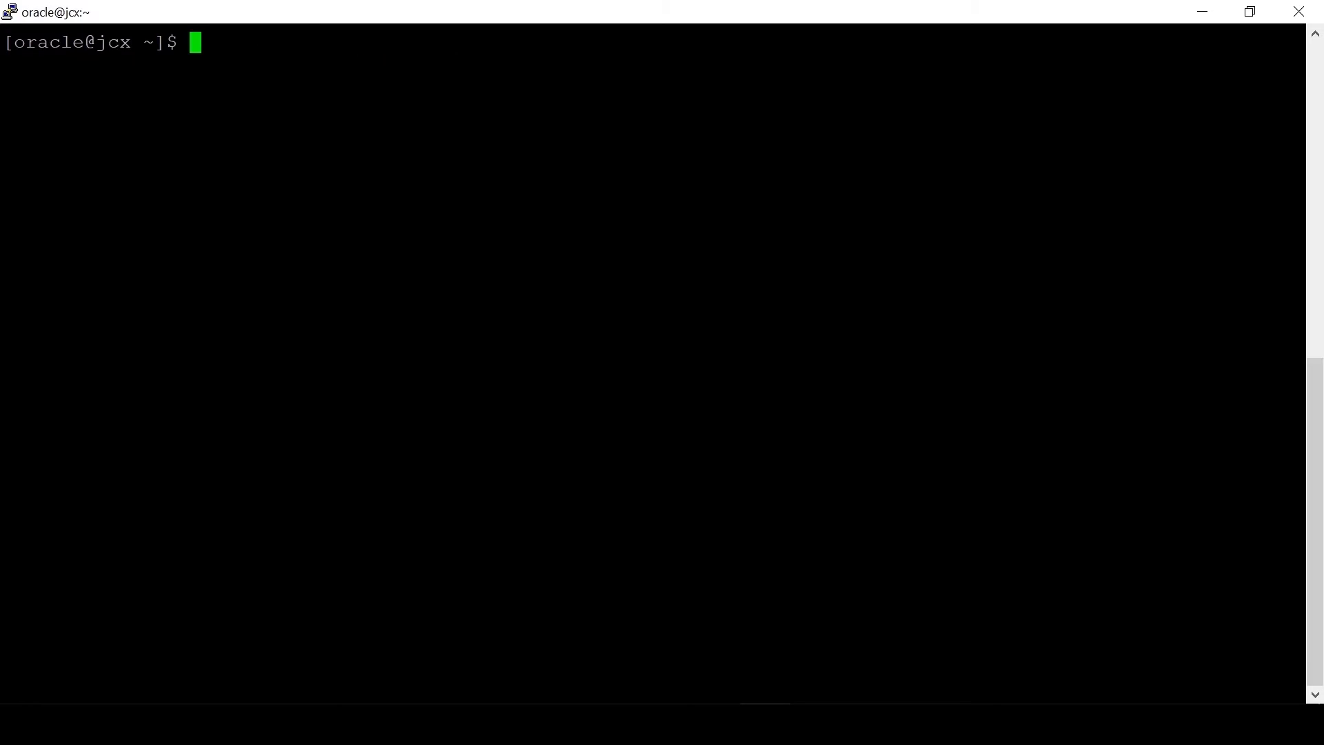
pyautogui.write('sqlplus / a')
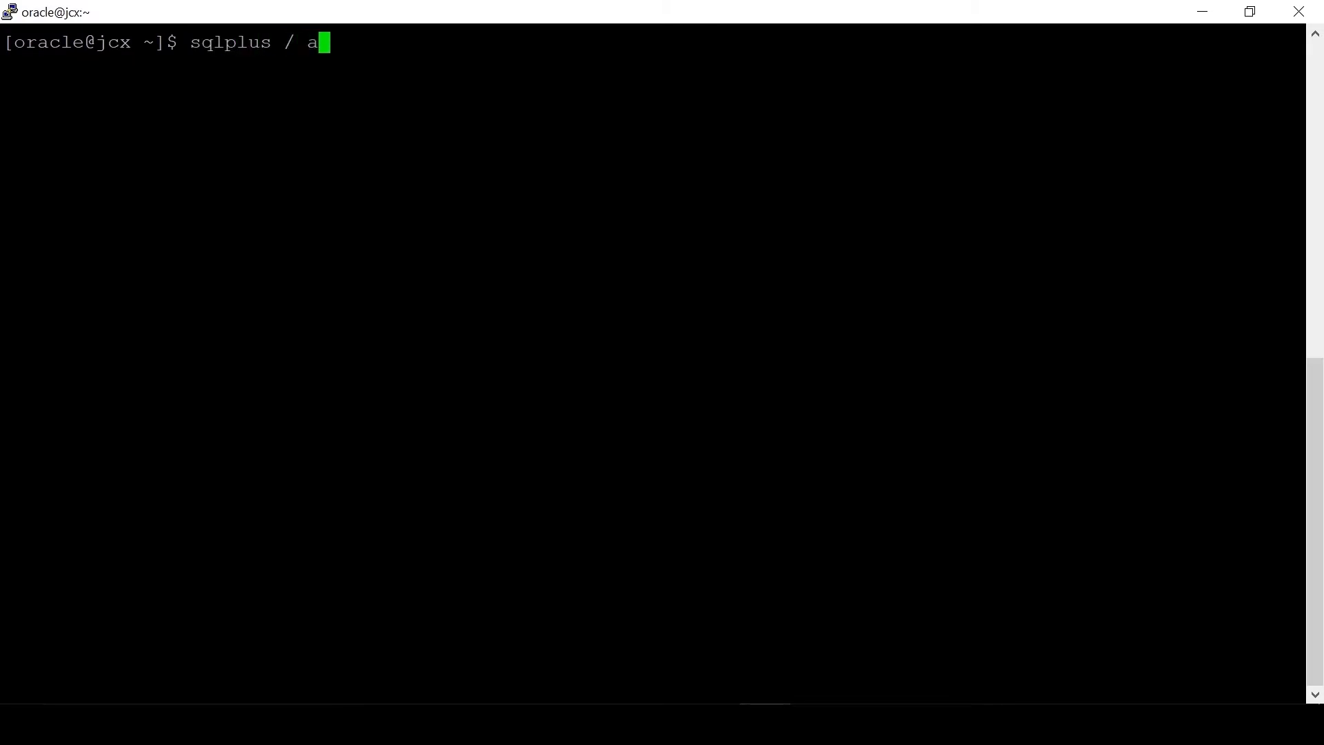
pyautogui.write('s sysdba')
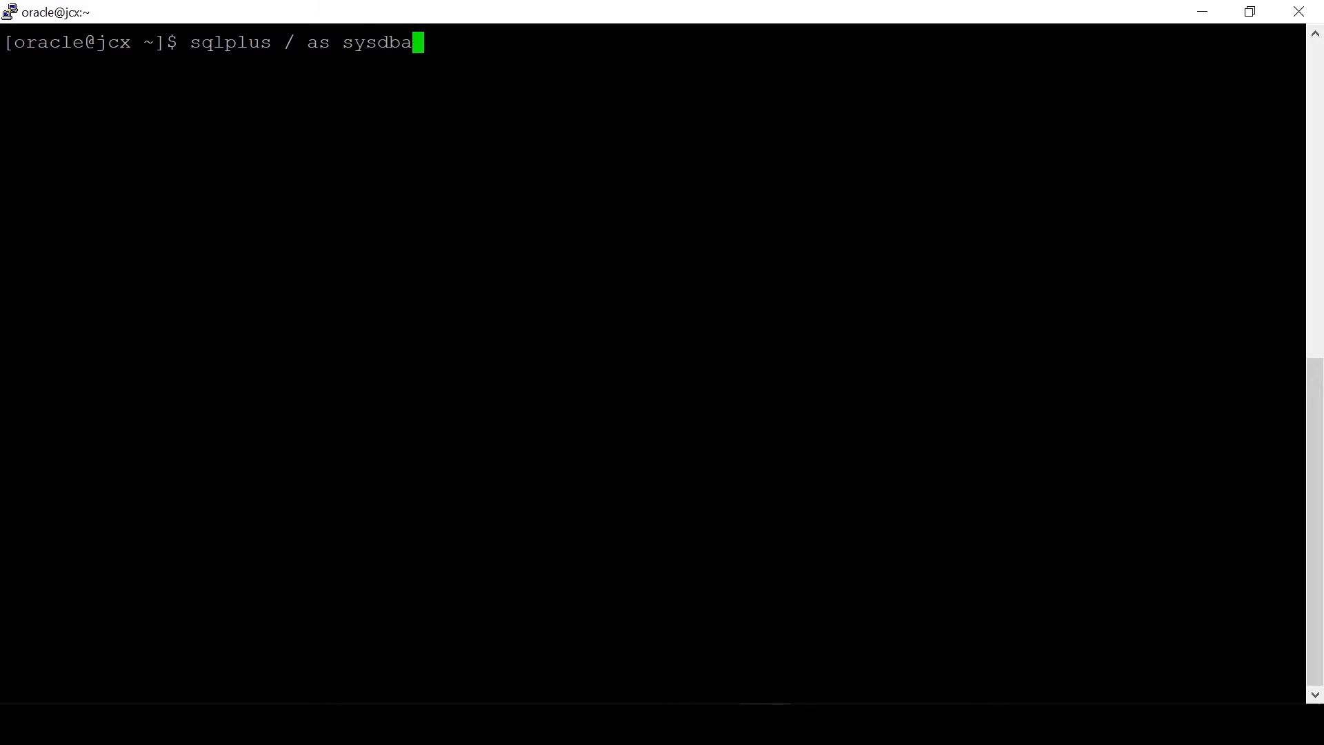
pyautogui.press('Return')
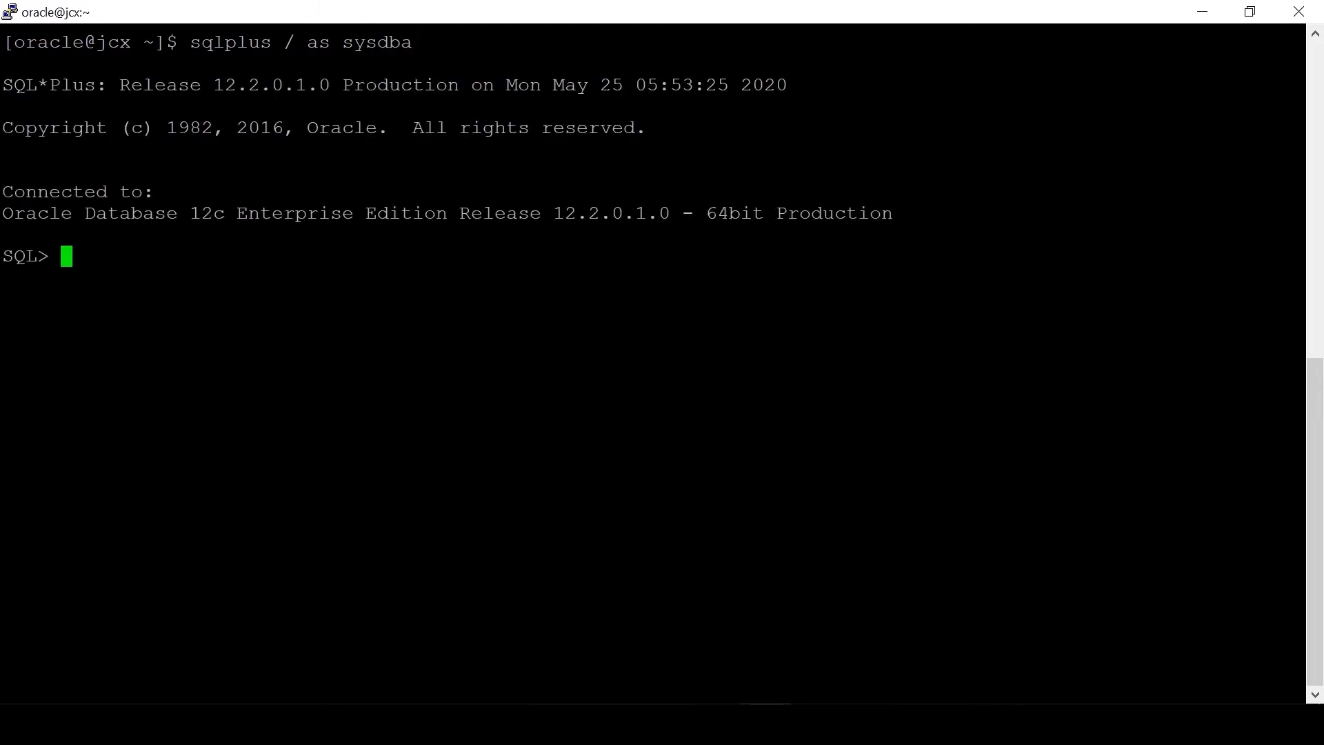
# Step: Create C##user01, grant it connect, resource and dba, and add supplemental log data
pyautogui.write('create user C##user01 identified by WElcome_123#;')
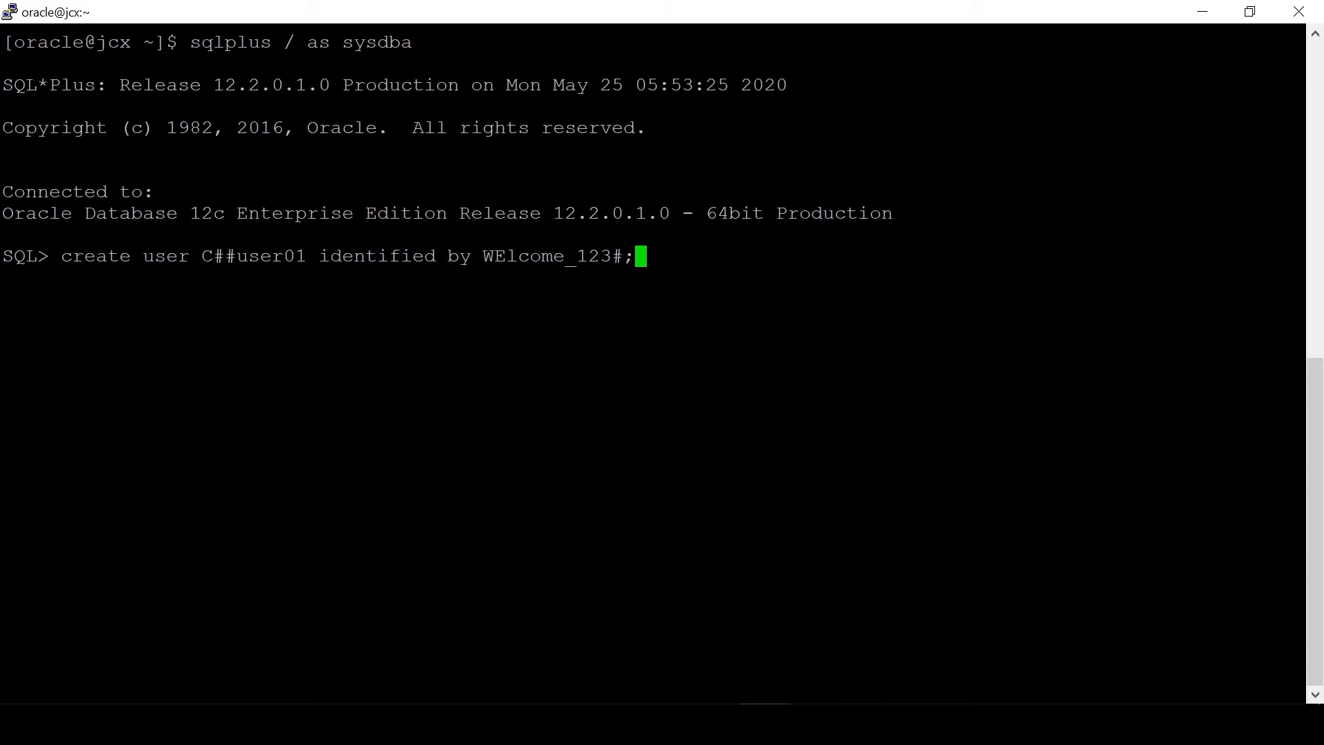
pyautogui.press('Return')
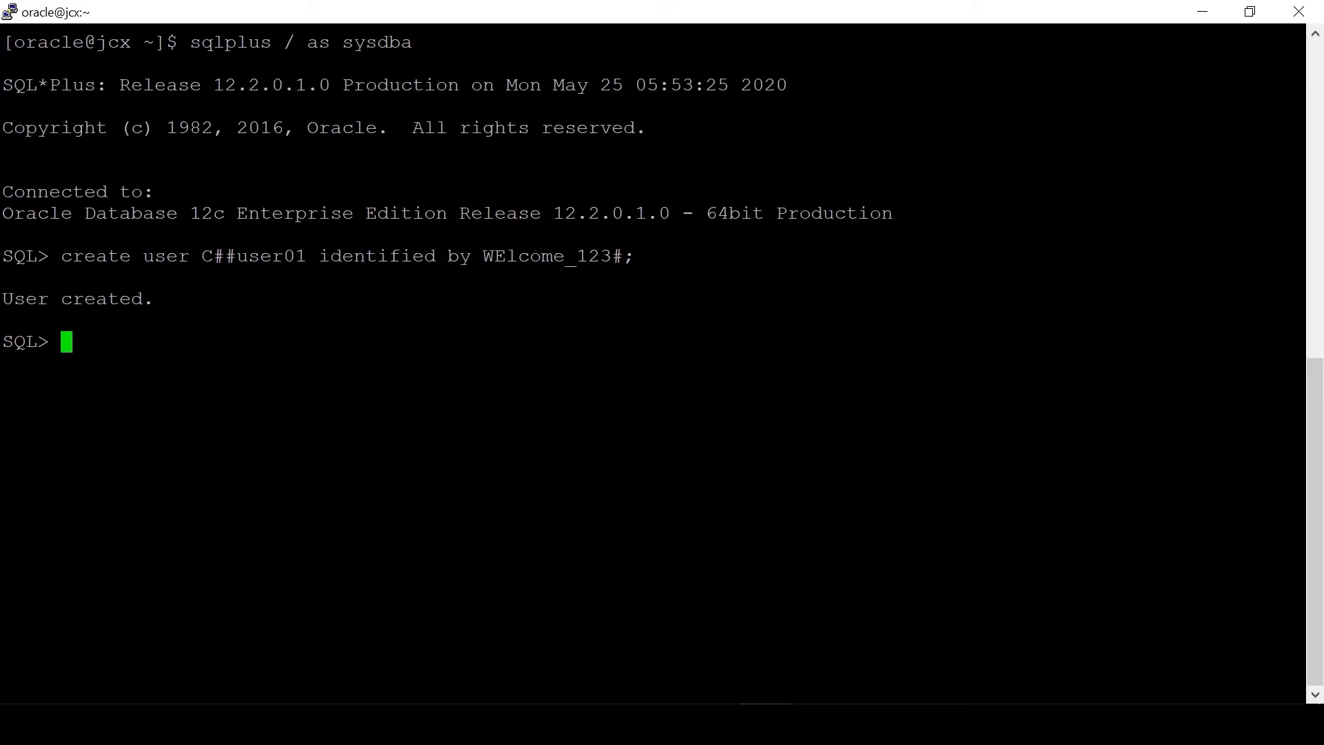
pyautogui.write('grant connect, resource, dba to C##user01;')
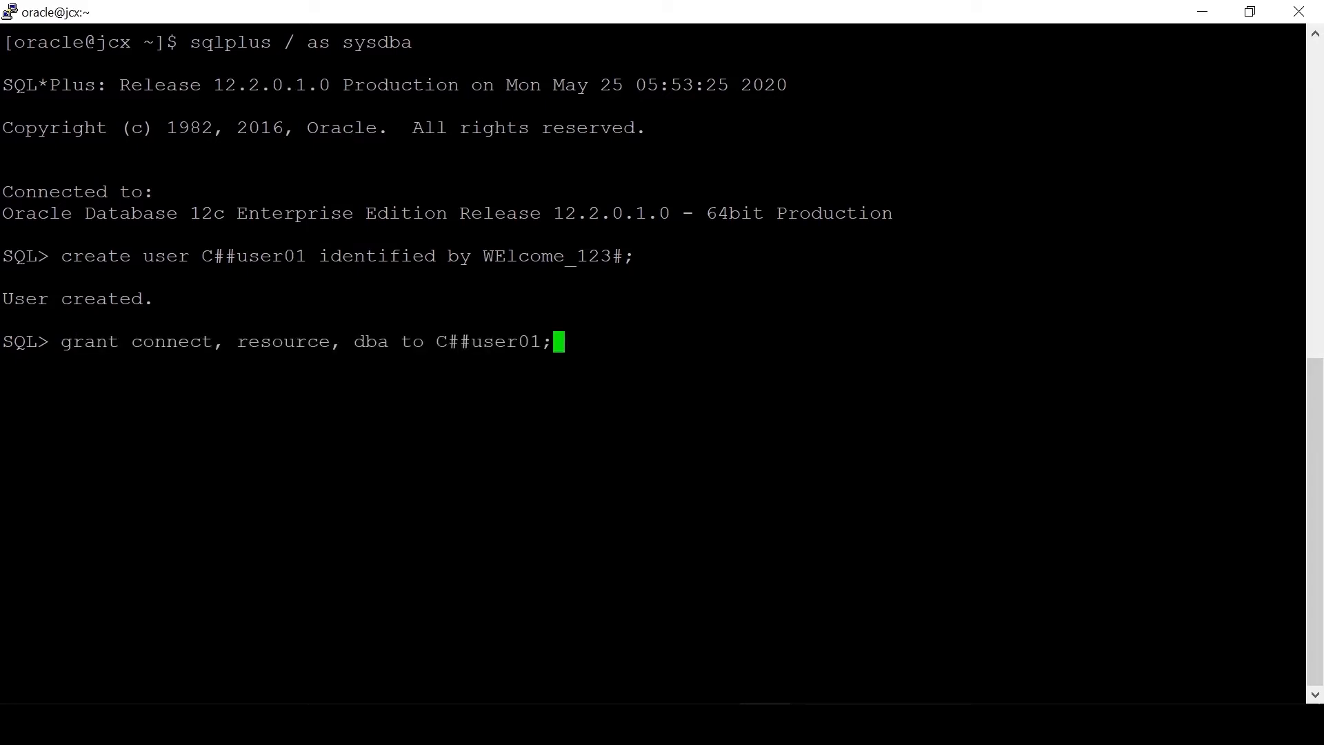
pyautogui.press('Return')
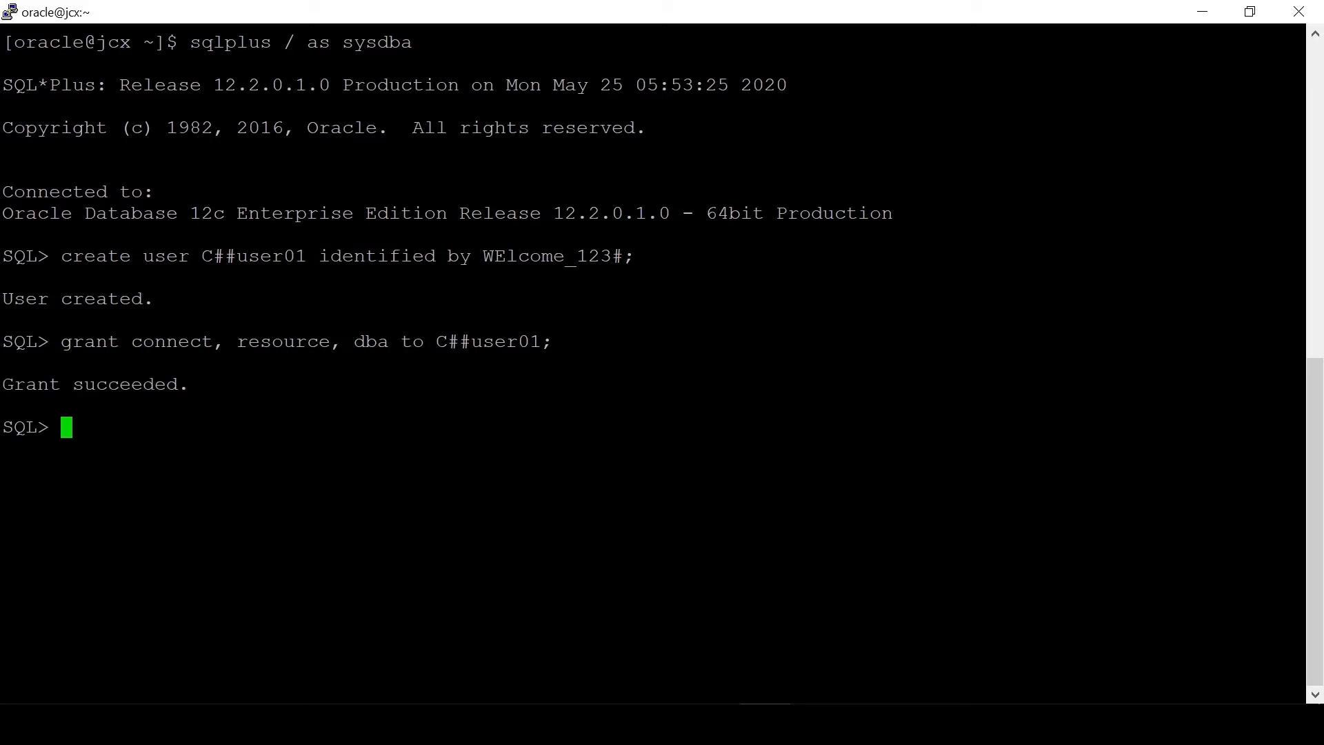
pyautogui.write('alter database add supplemental log data;')
pyautogui.press('Return')
# Step: Grant C##user01 GoldenGate admin privilege and set ENABLE_GOLDENGATE_REPLICATION to true, confirming TRUE
pyautogui.write("exec dbms_goldengate_auth.grant_admin_privilege('C##user01', container=>'all');")
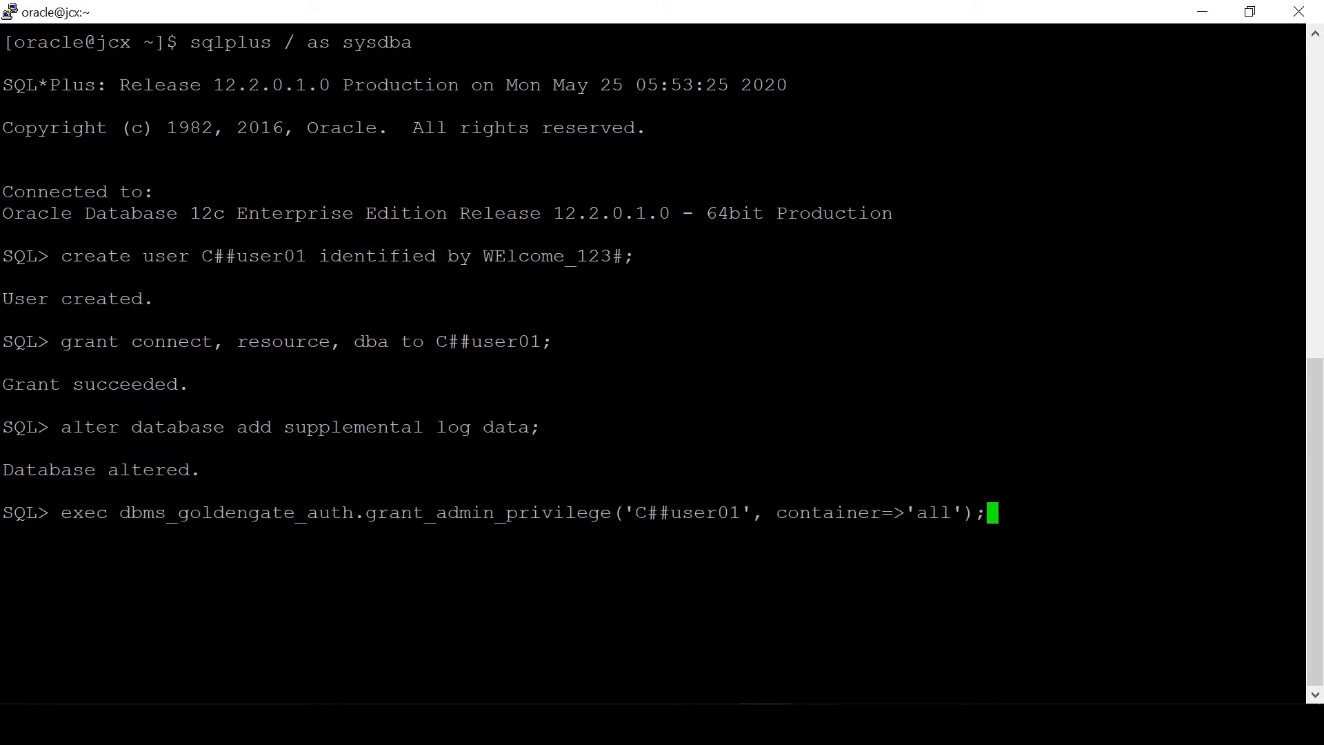
pyautogui.press('Return')
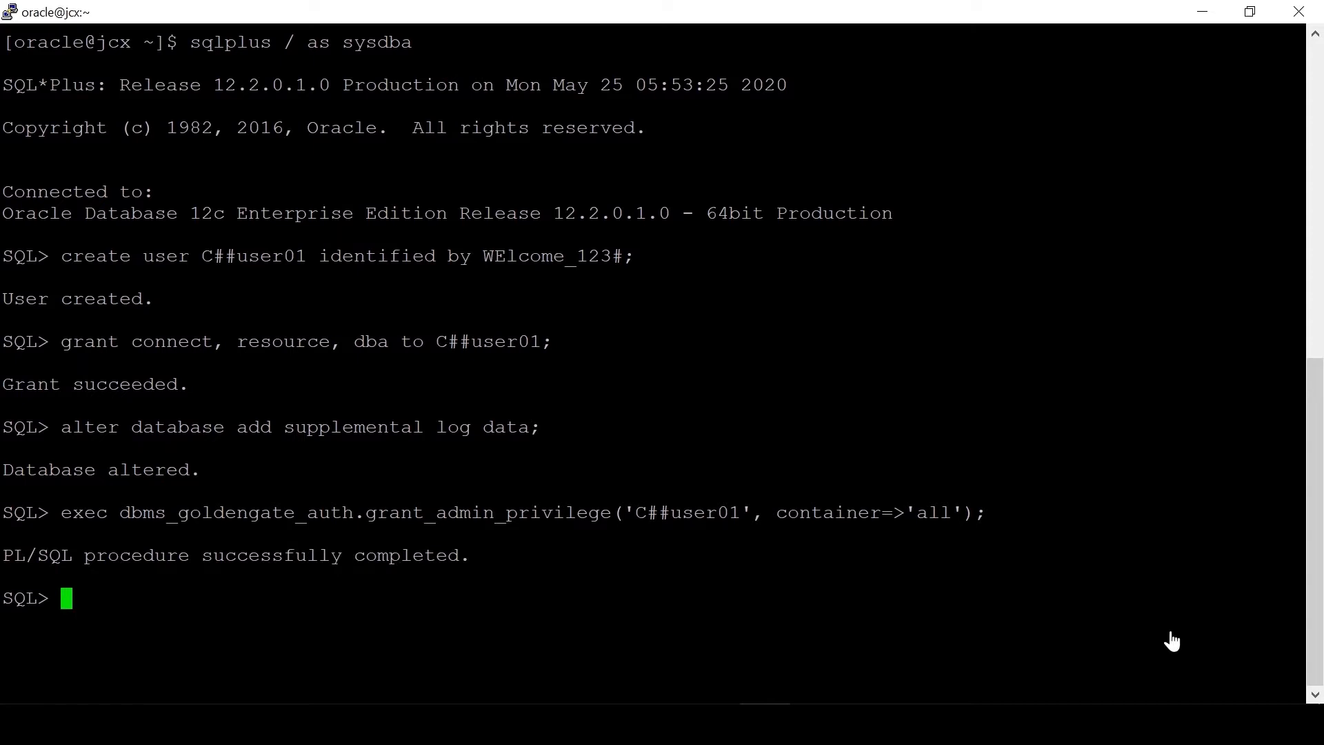
pyautogui.write('alter system set ENABLE_GOLDENGATE_REPLICATION=true scope=both;')
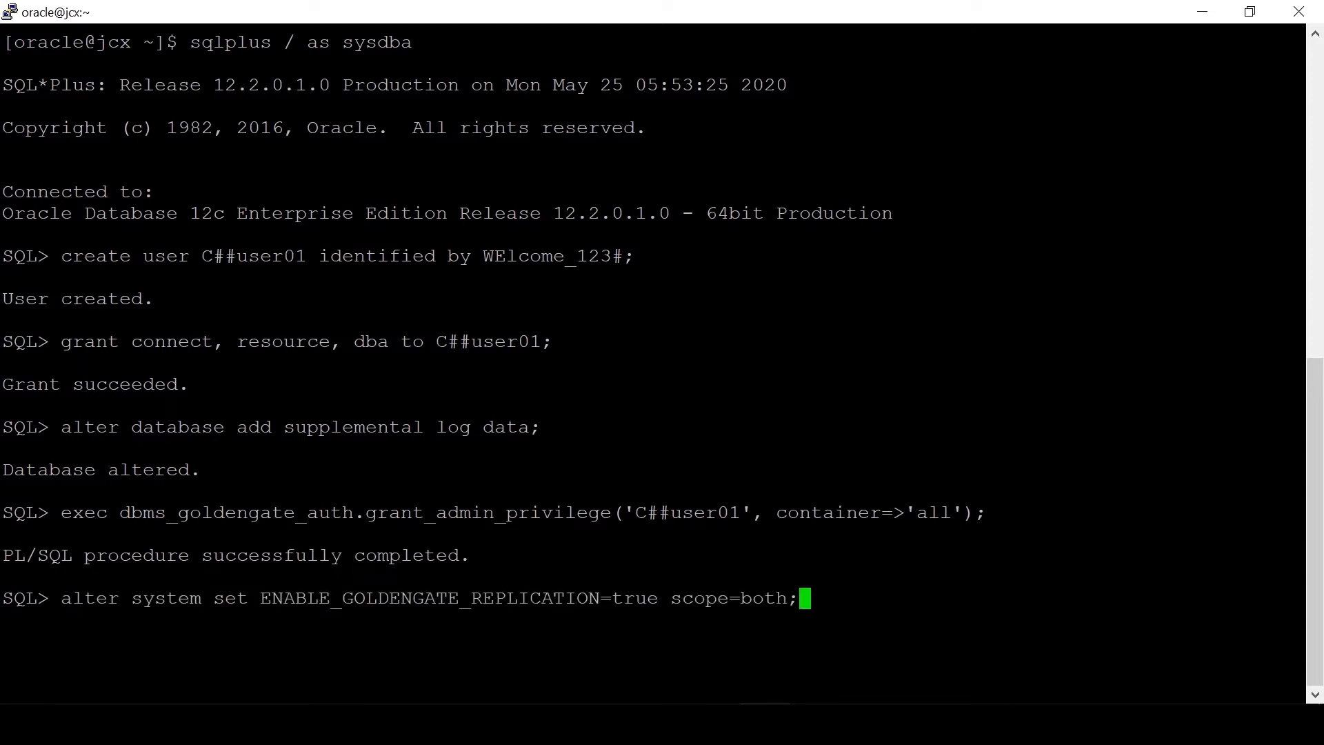
pyautogui.press('Return')
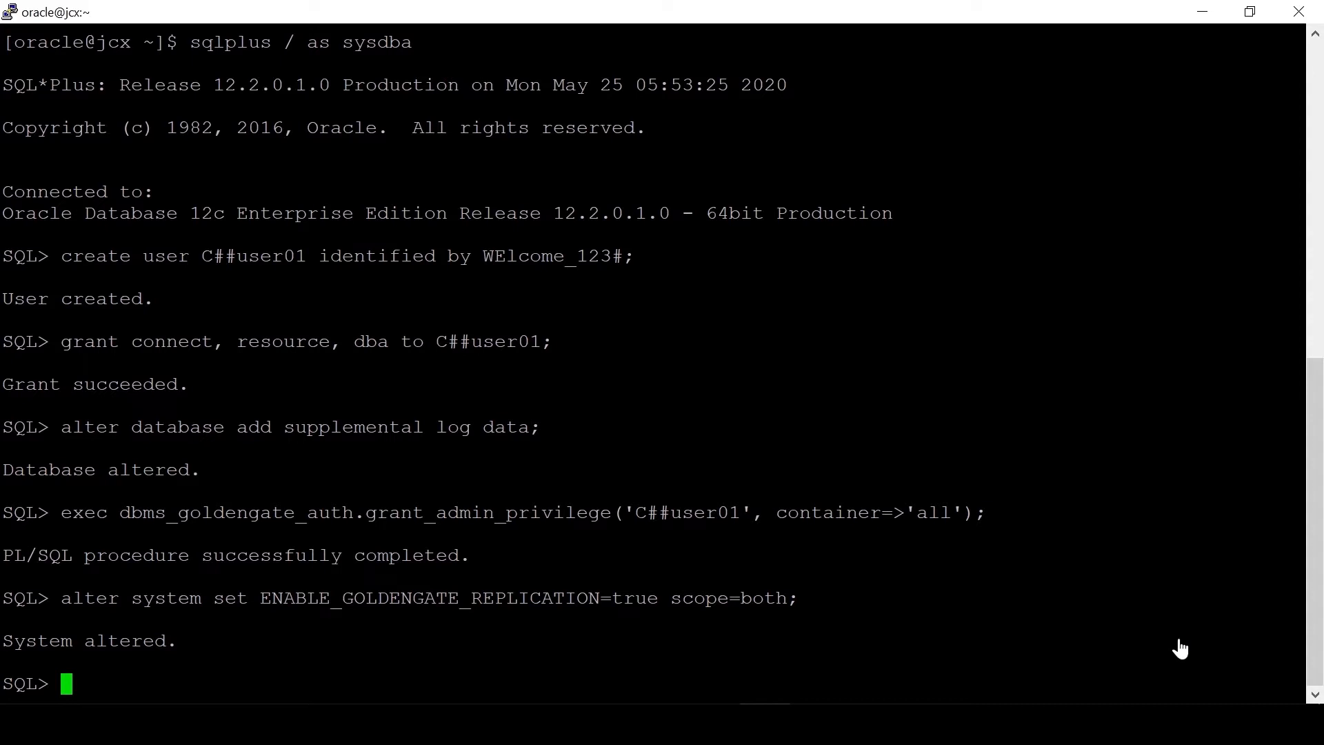
pyautogui.write('show parameter ENABLE_GOLDENGATE_REPLICATION;')
pyautogui.press('Return')
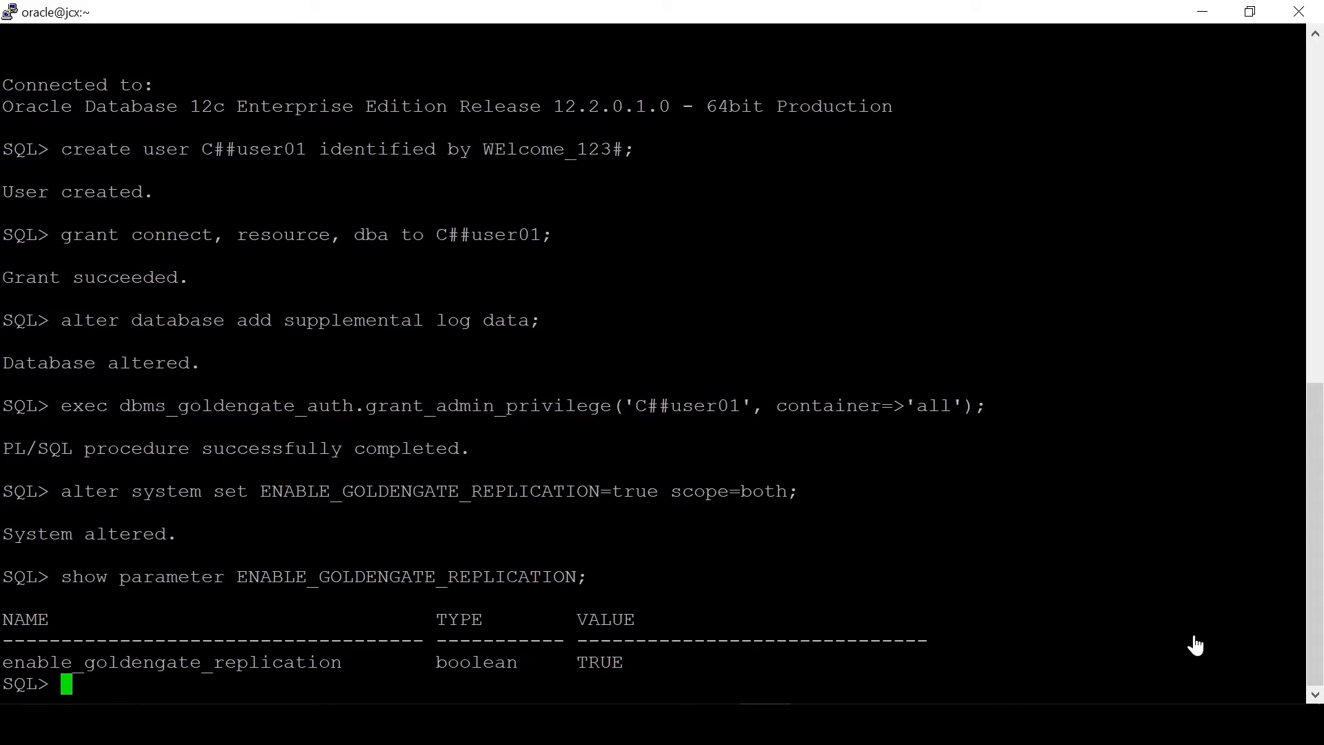
# Step: List the PDBs, switch the session to JCXPDB, and enter the appschema create-user statement
pyautogui.write('sho pdbs;')
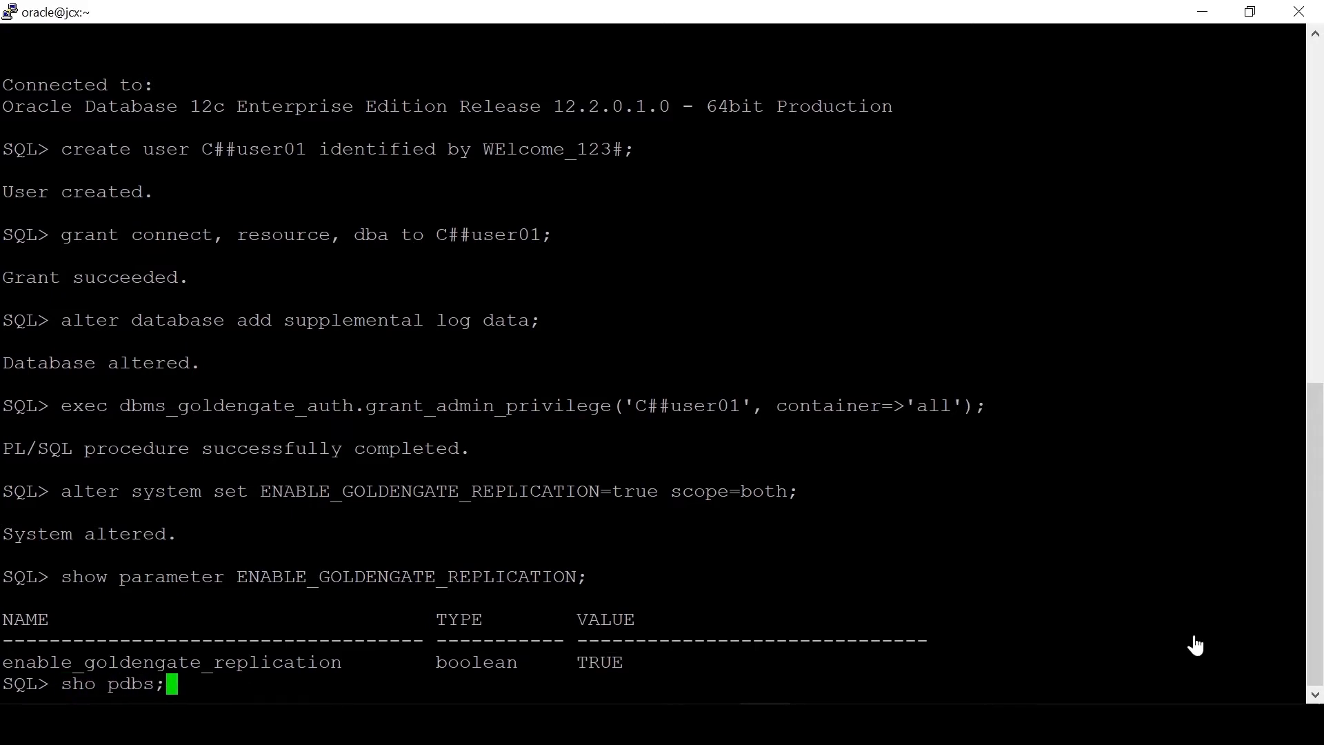
pyautogui.press('Return')
pyautogui.write('alter session set container=')
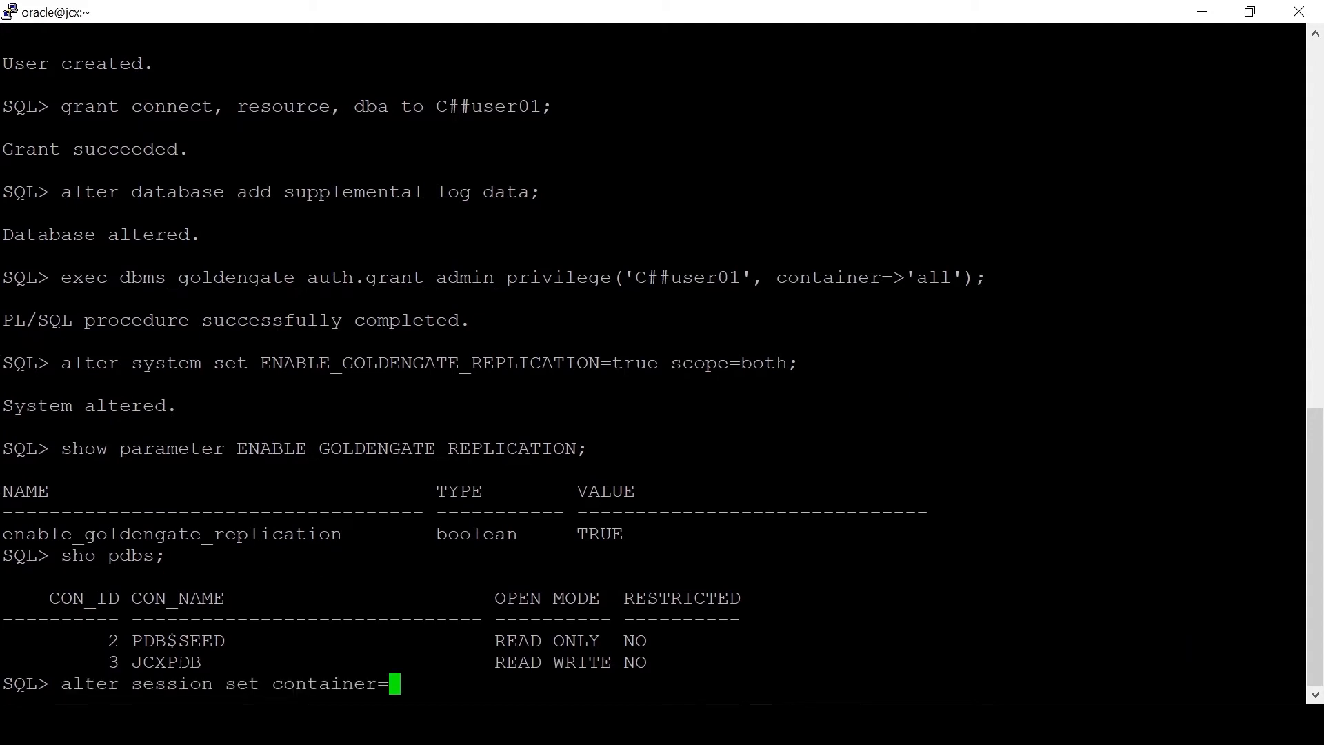
pyautogui.doubleClick(181, 662)
pyautogui.rightClick(181, 662)
pyautogui.write(';')
pyautogui.press('Return')
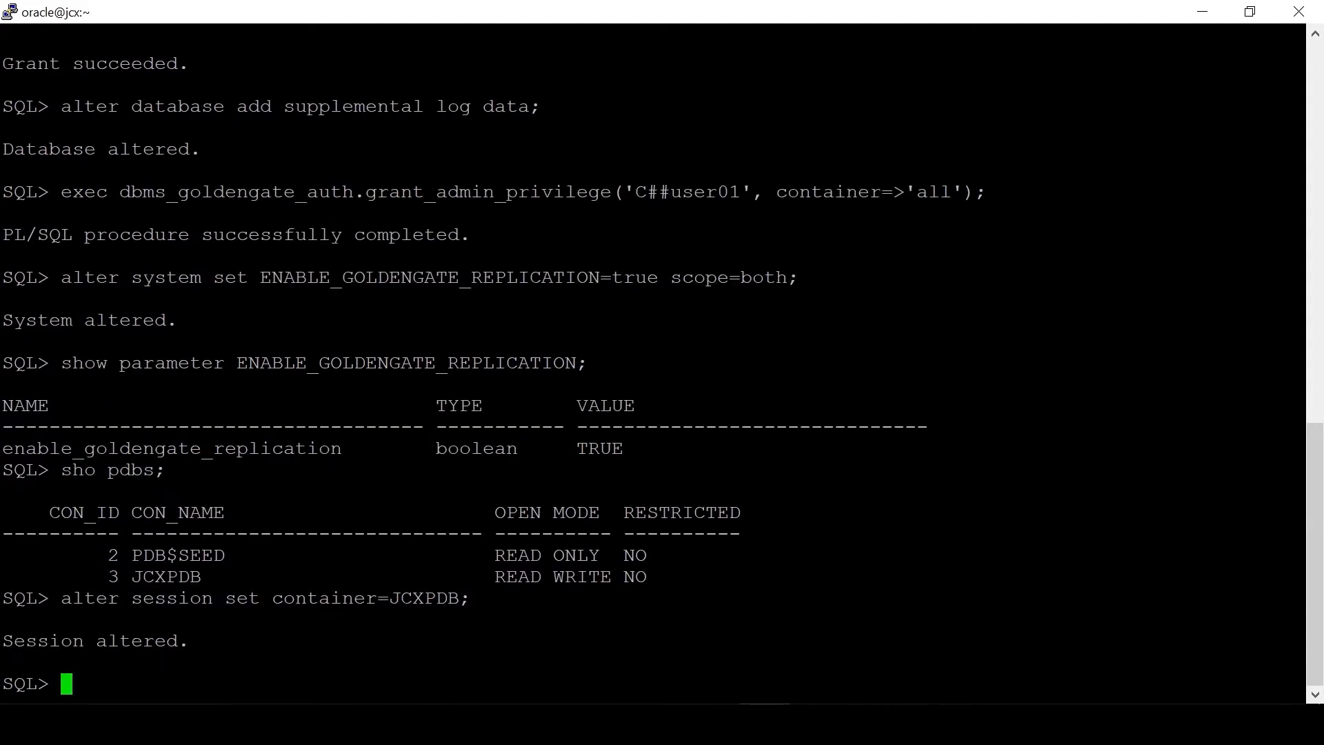
pyautogui.write('create user appschema identified by WElcome_123# default tablespace users;')
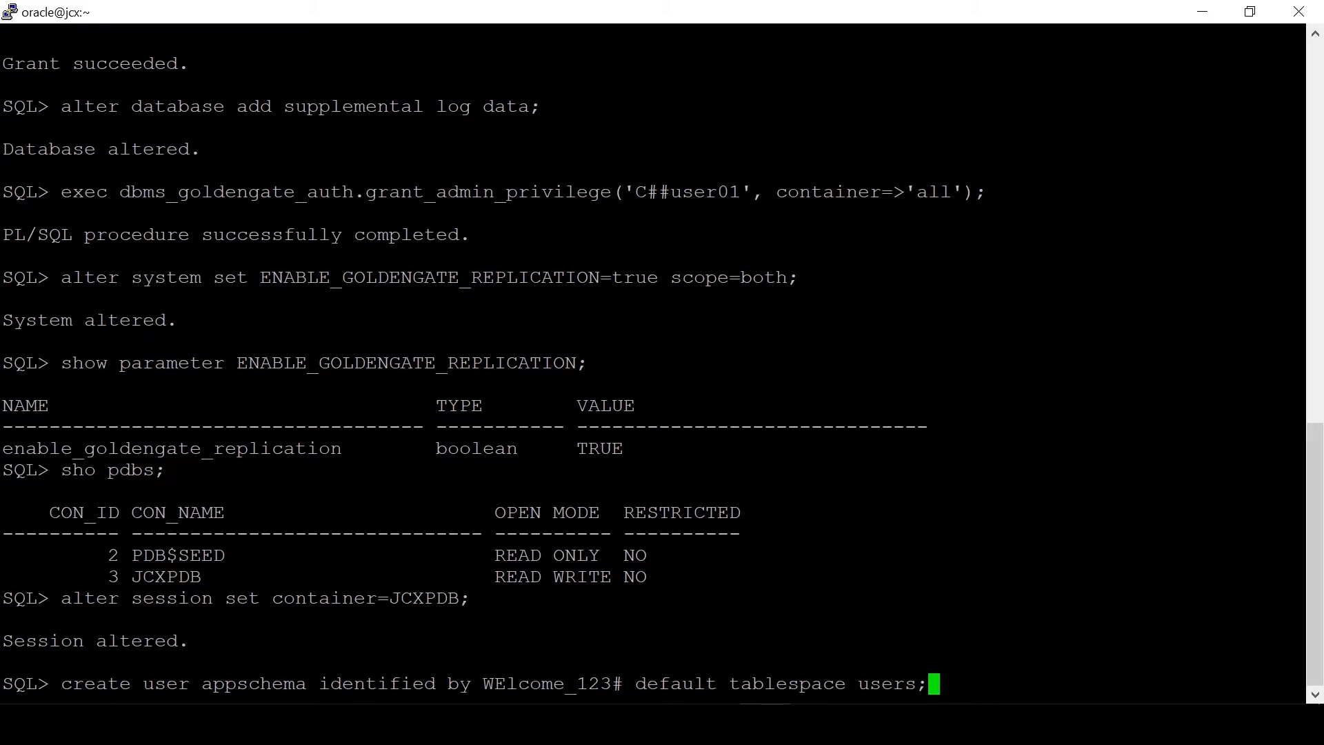
# Step: Create appschema with connect, resource and dba, table appschema.COMMENTS, and unlimited quota on users
pyautogui.press('Return')
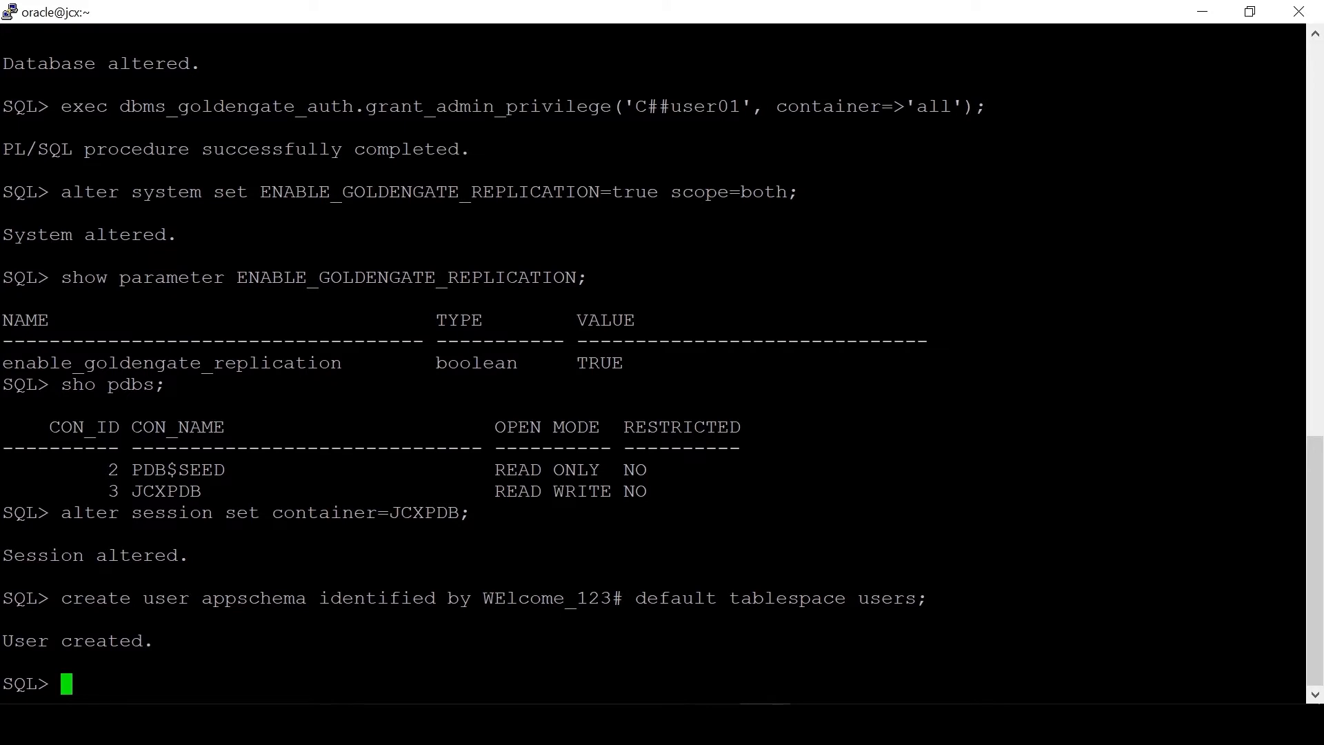
pyautogui.write('grant connect, resource, dba to appschema;')
pyautogui.press('Return')
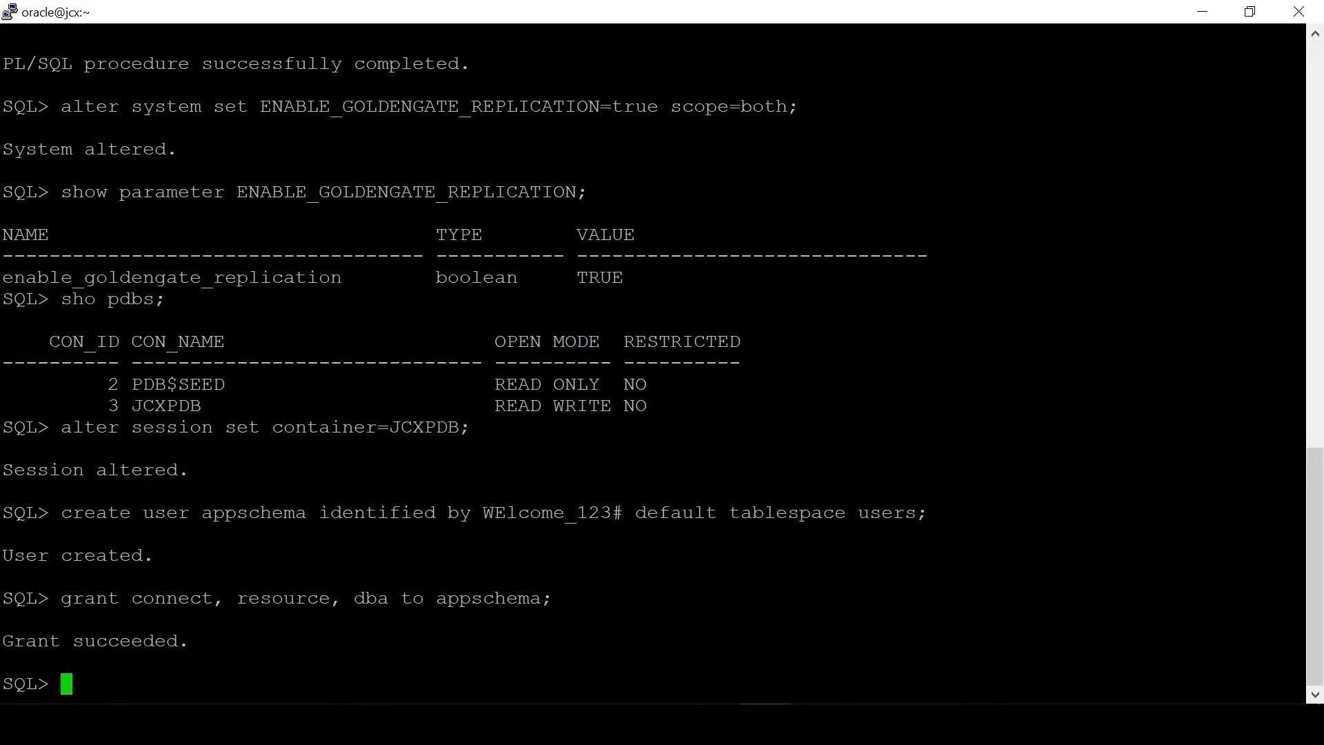
pyautogui.write('CREATE TABLE appschema.COMMENTS    (  "COMMENT_ID" NUMBER(10,0),   "ITEM_ID" NUMBER(10,0),   "COMMENT_BY" NUMBER(10,0),   "COMMENT_CREATE_DATE" DATE DEFAULT sysdate,   "COMMENT_TEXT" VARCHAR2(500)    ) ;')
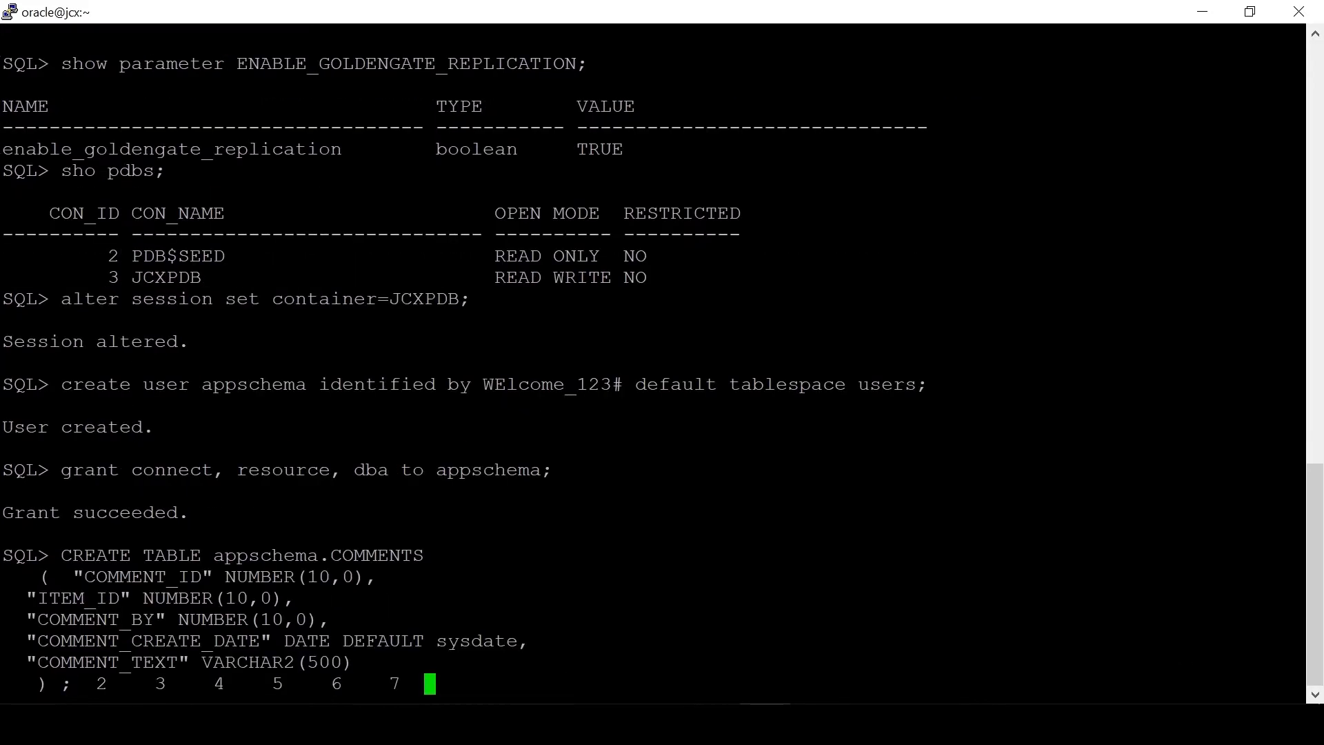
pyautogui.press('Return')
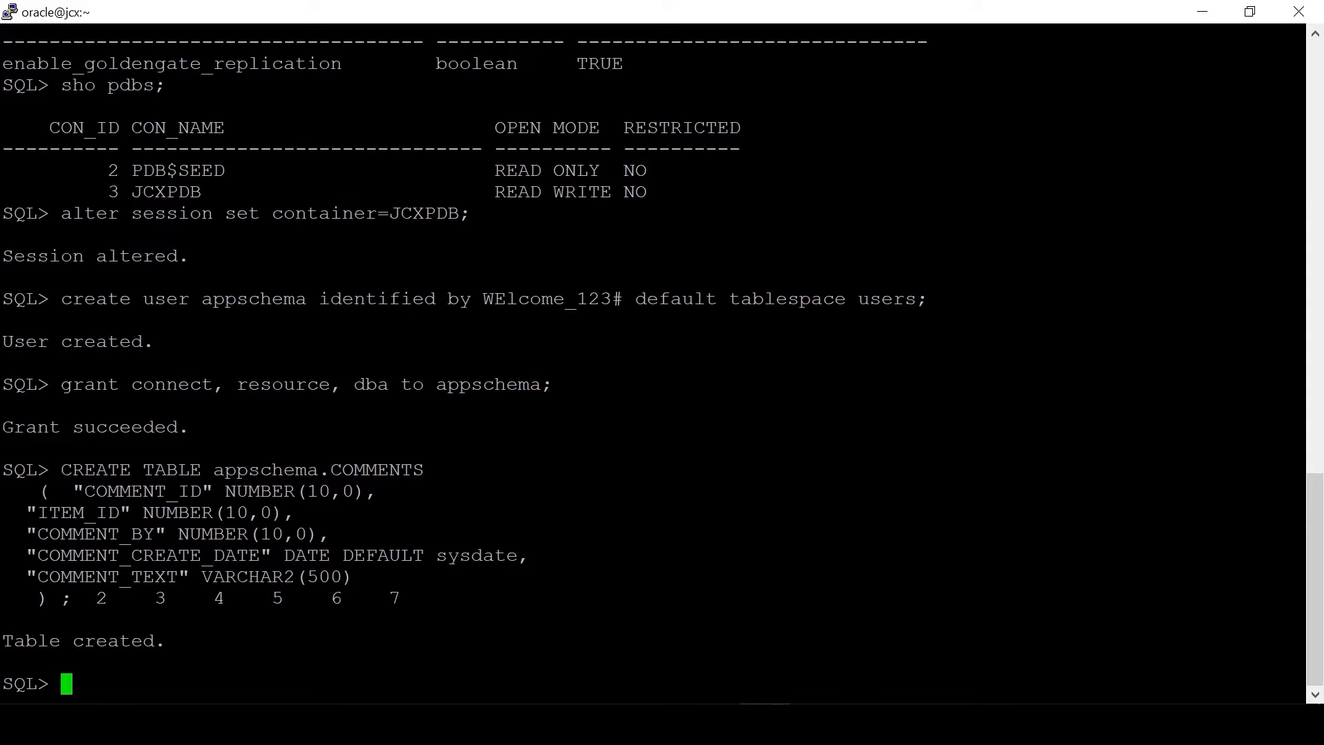
pyautogui.write('alter user appschema quota unlimited on users;')
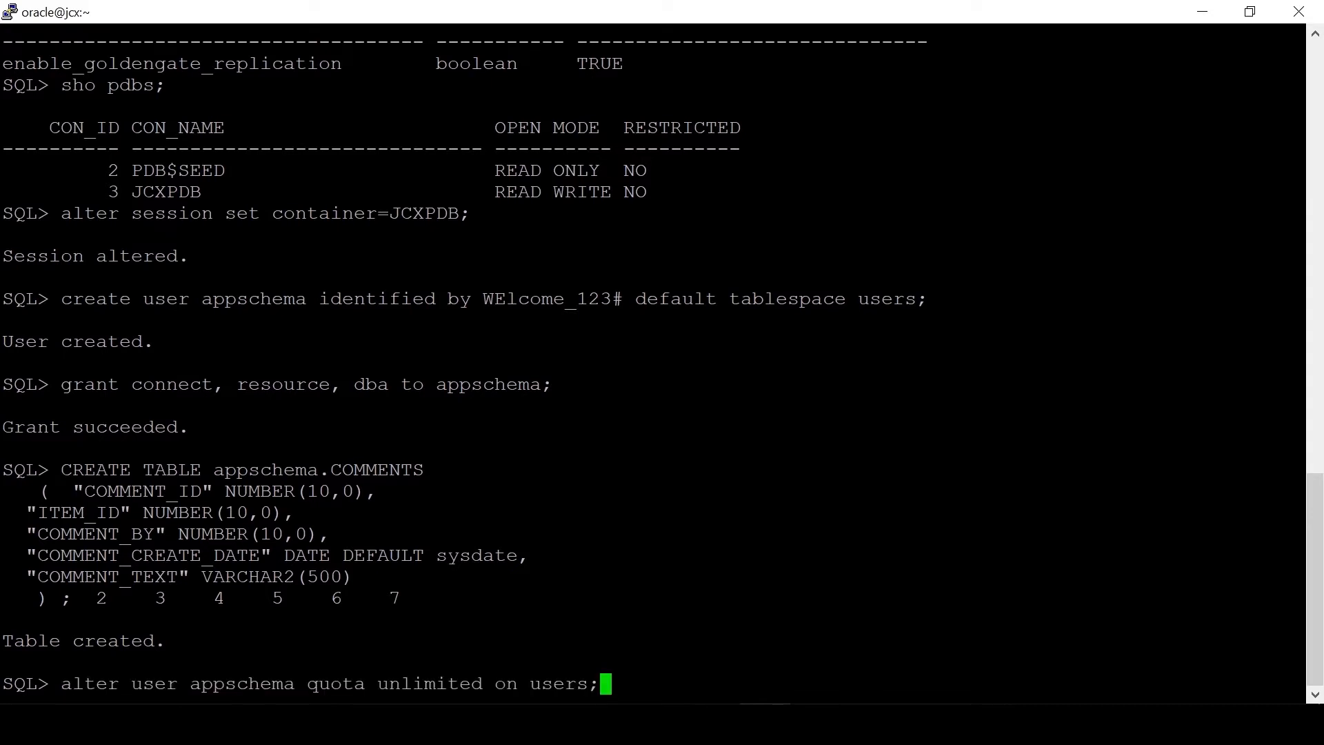
pyautogui.press('Return')
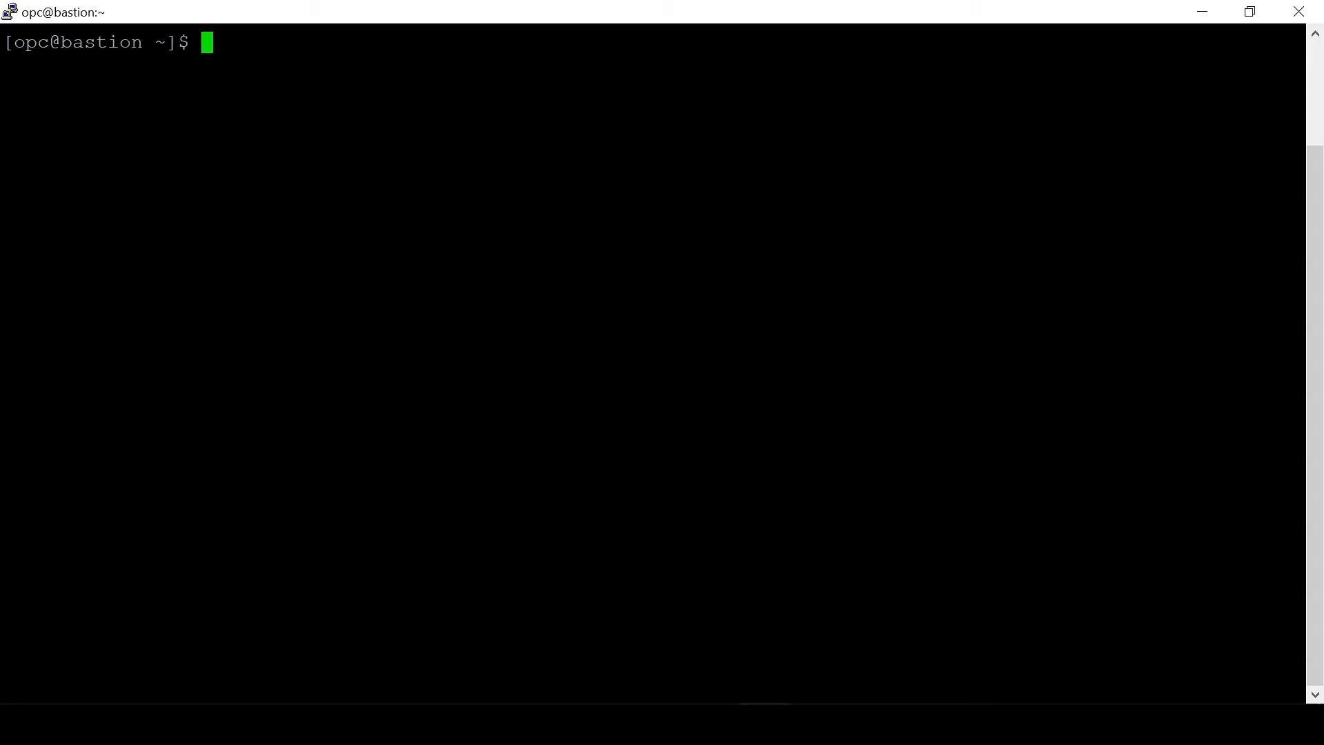
pyautogui.write('ssh -i id')
pyautogui.press('Tab')
pyautogui.write('opc@10.0.2.2')
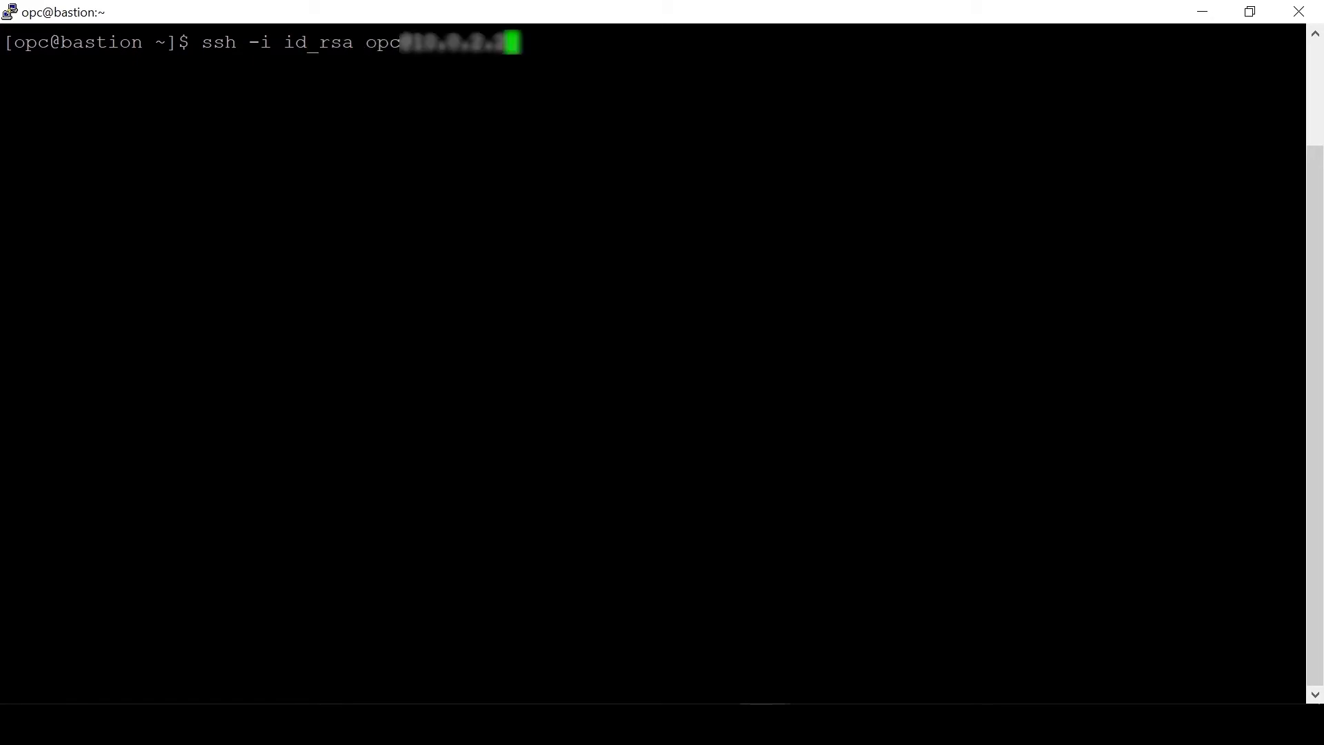
pyautogui.press('Return')
pyautogui.write('sudo su - oracle')
pyautogui.press('Return')
pyautogui.write('source swbdb.env')
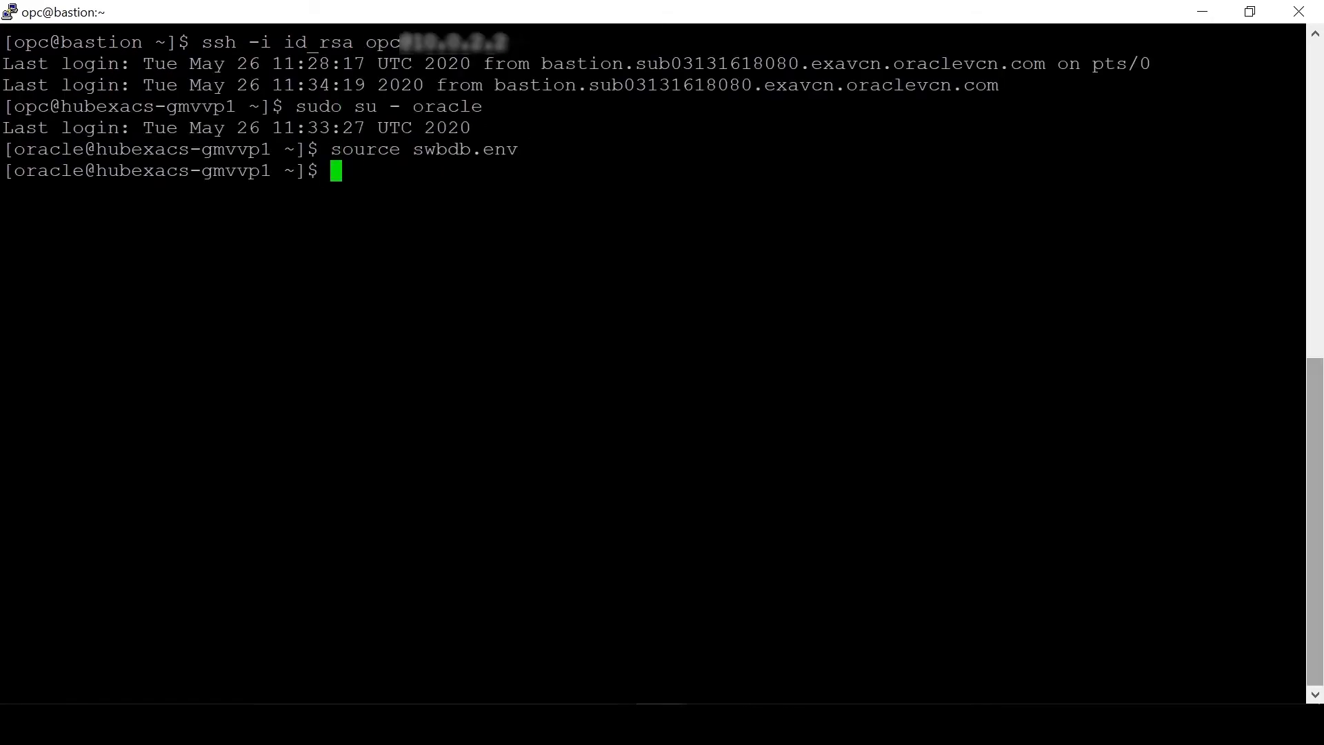
pyautogui.write('sqlplus ')
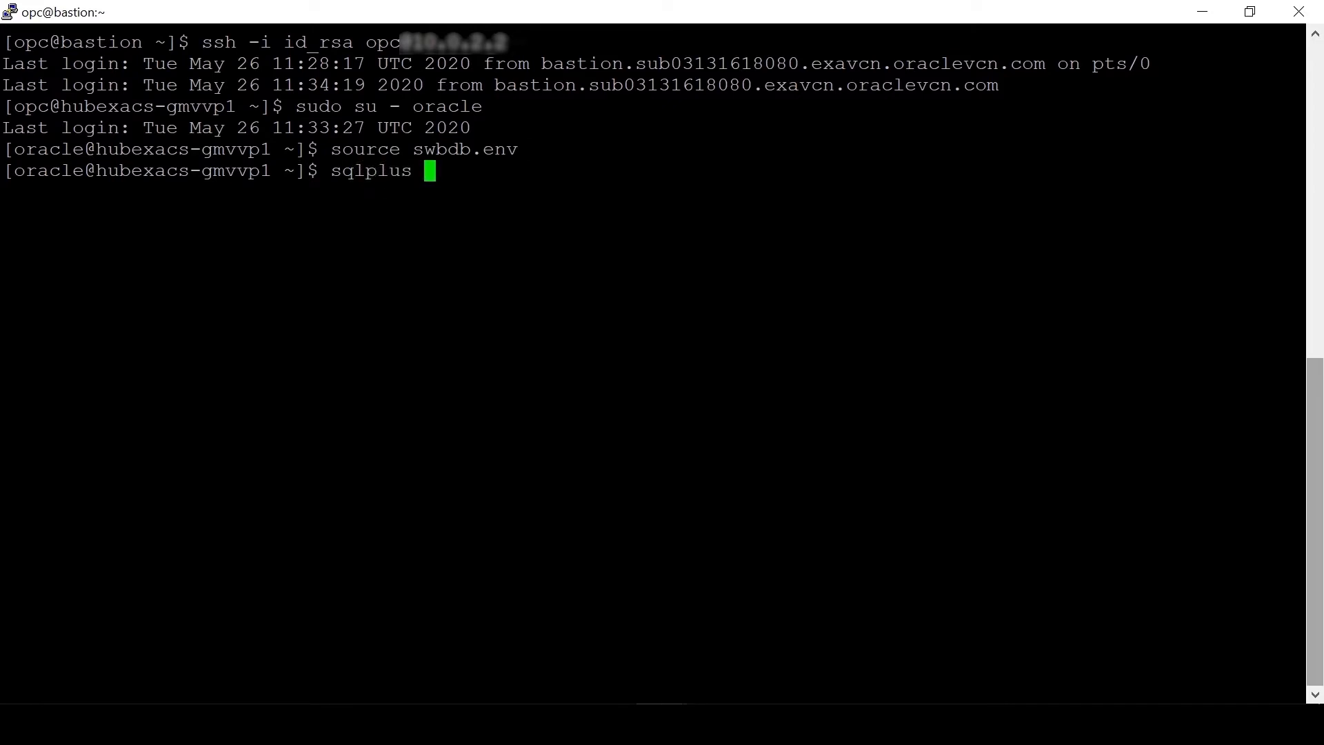
pyautogui.write('/ as sysdba')
pyautogui.press('Return')
# Step: Check the current container and create the common user C##user01 on the target
pyautogui.write('sho con_name;')
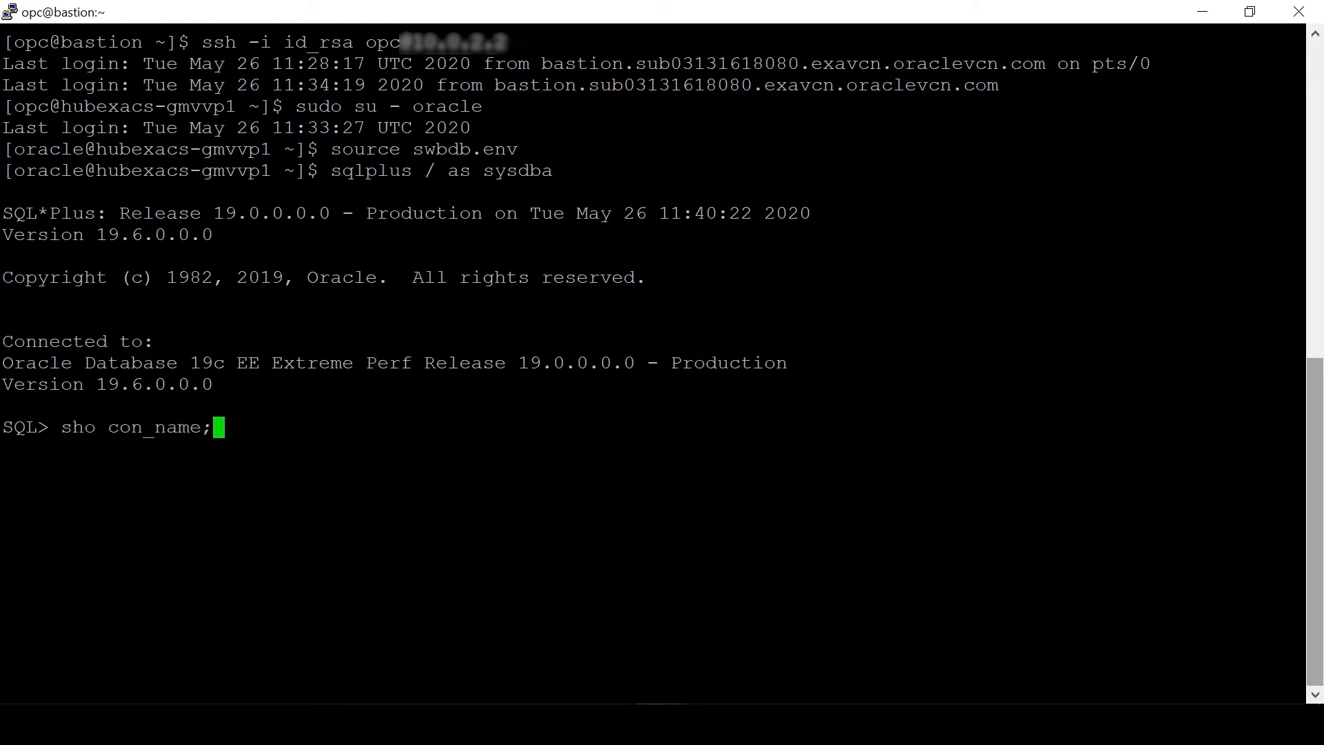
pyautogui.press('Return')
pyautogui.write('create user C##user01 identified by WElcome_123#;')
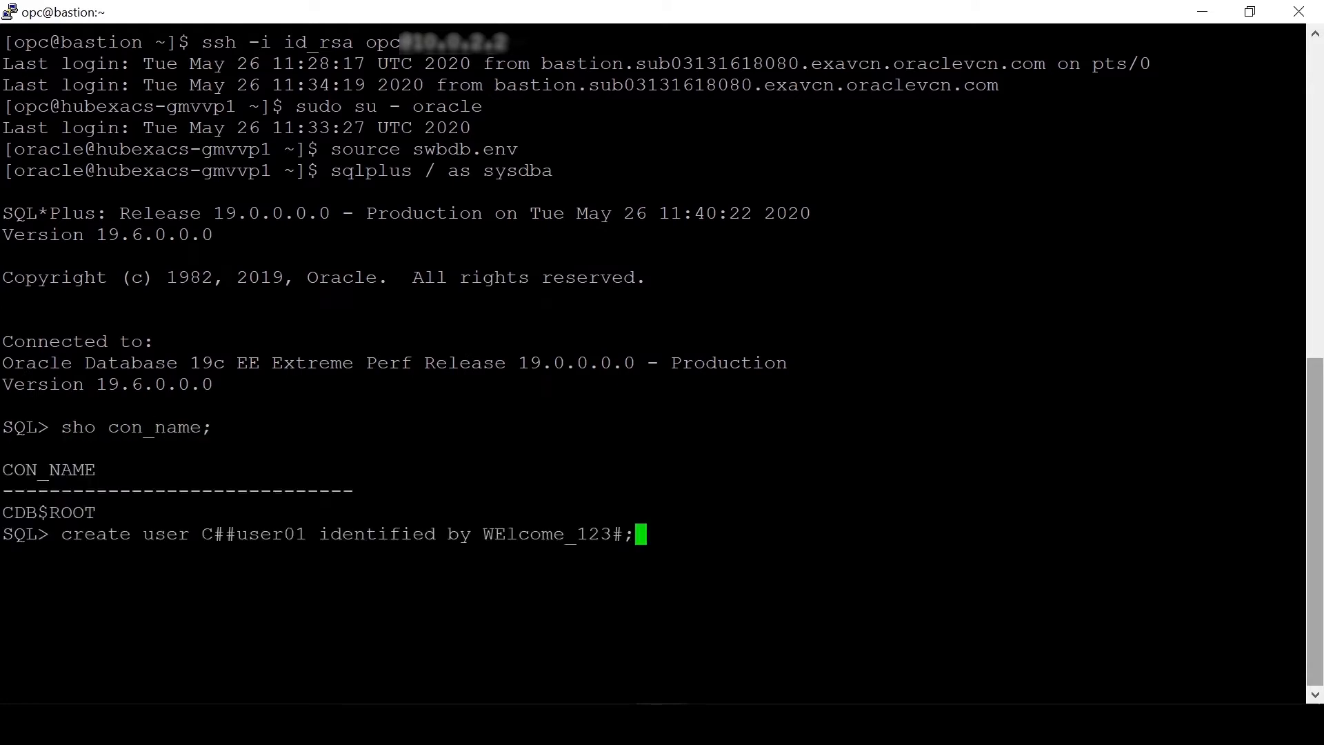
pyautogui.press('Return')
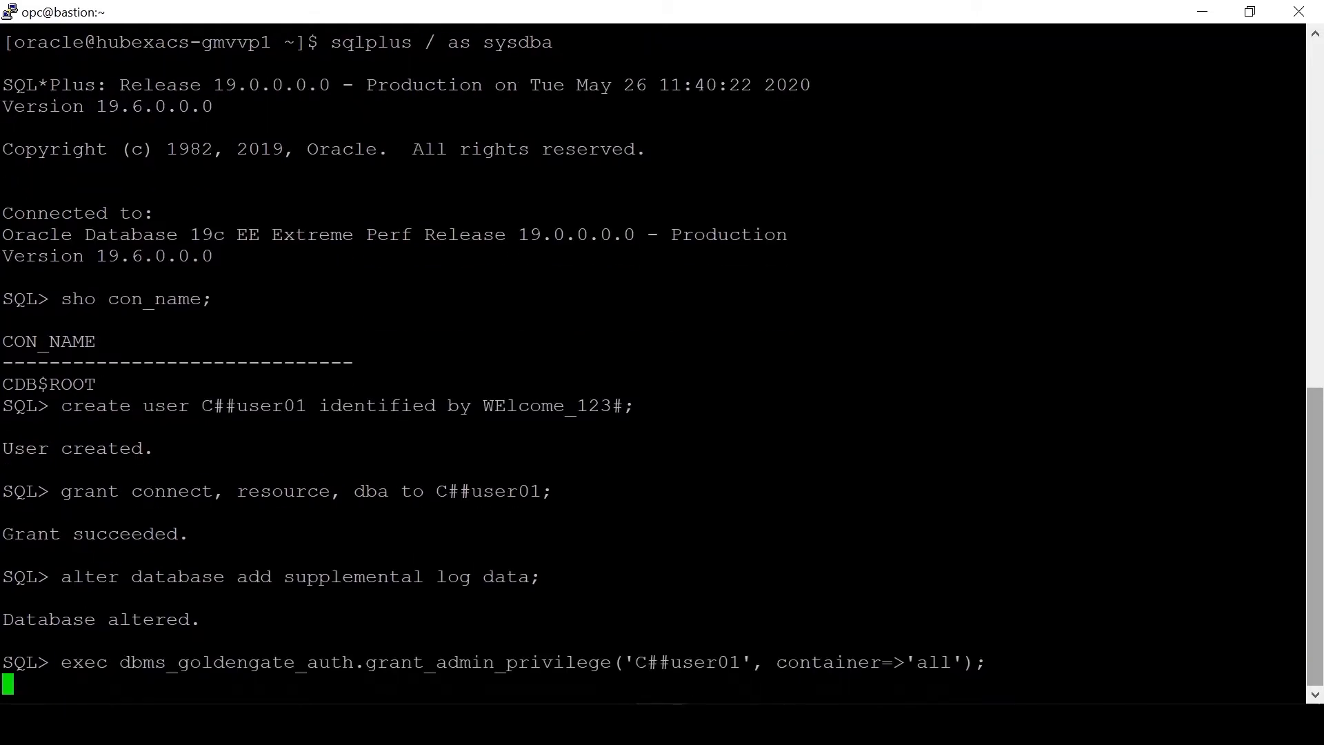
# Step: Grant GoldenGate admin rights, enable replication, switch to container SBDB1 and create user appschema
pyautogui.write('alter system set ENABLE_GOLDENGATE_REPLICATION=true scope=both')
pyautogui.press('Return')
pyautogui.write(';')
pyautogui.press('Return')
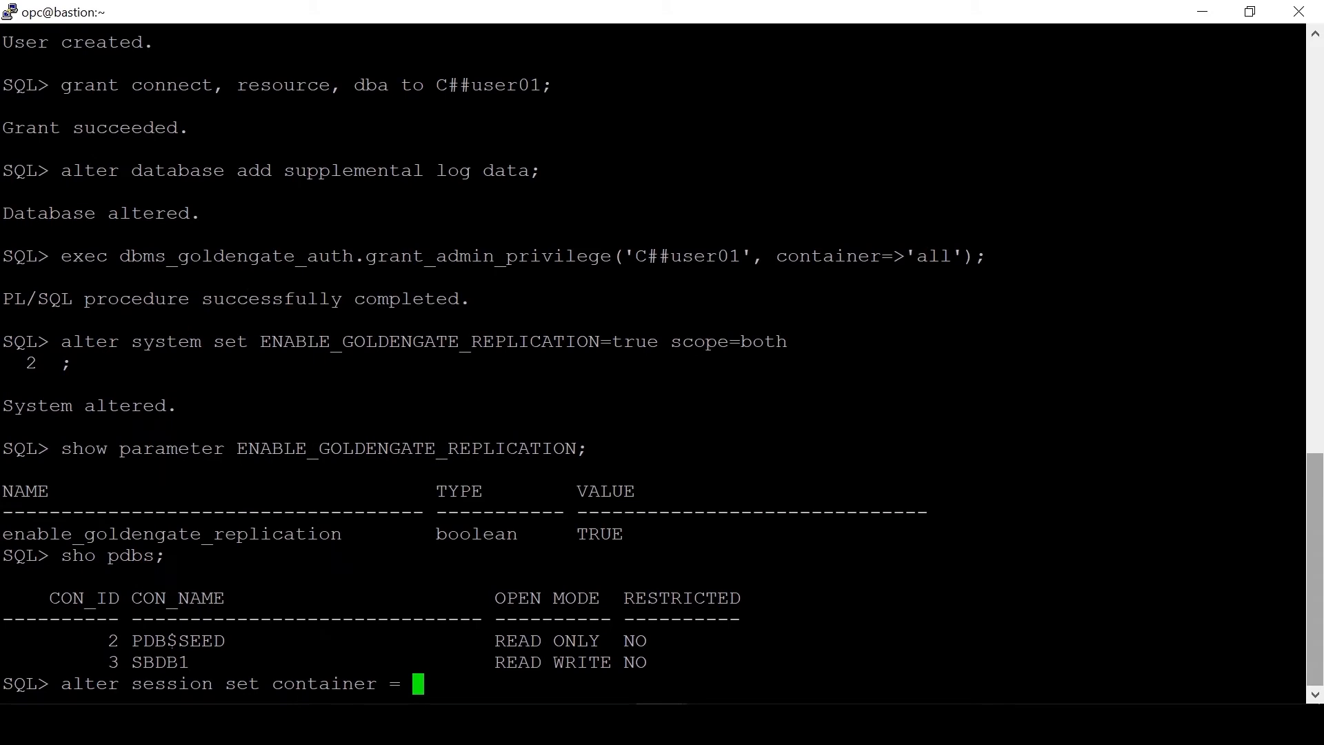
pyautogui.doubleClick(160, 663)
pyautogui.rightClick(160, 662)
pyautogui.write(';')
pyautogui.press('Return')
pyautogui.write('create user appschema identified by WElcome_123# default tablespace users;')
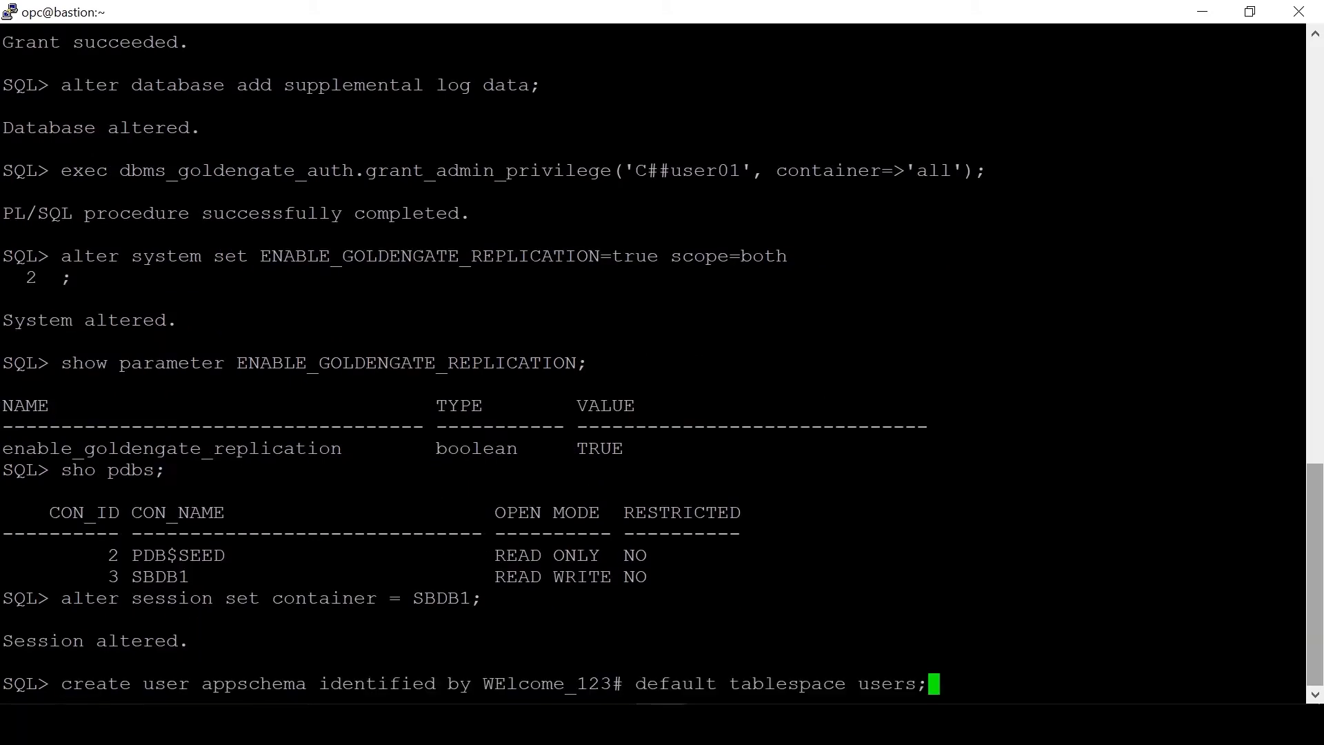
pyautogui.press('Return')
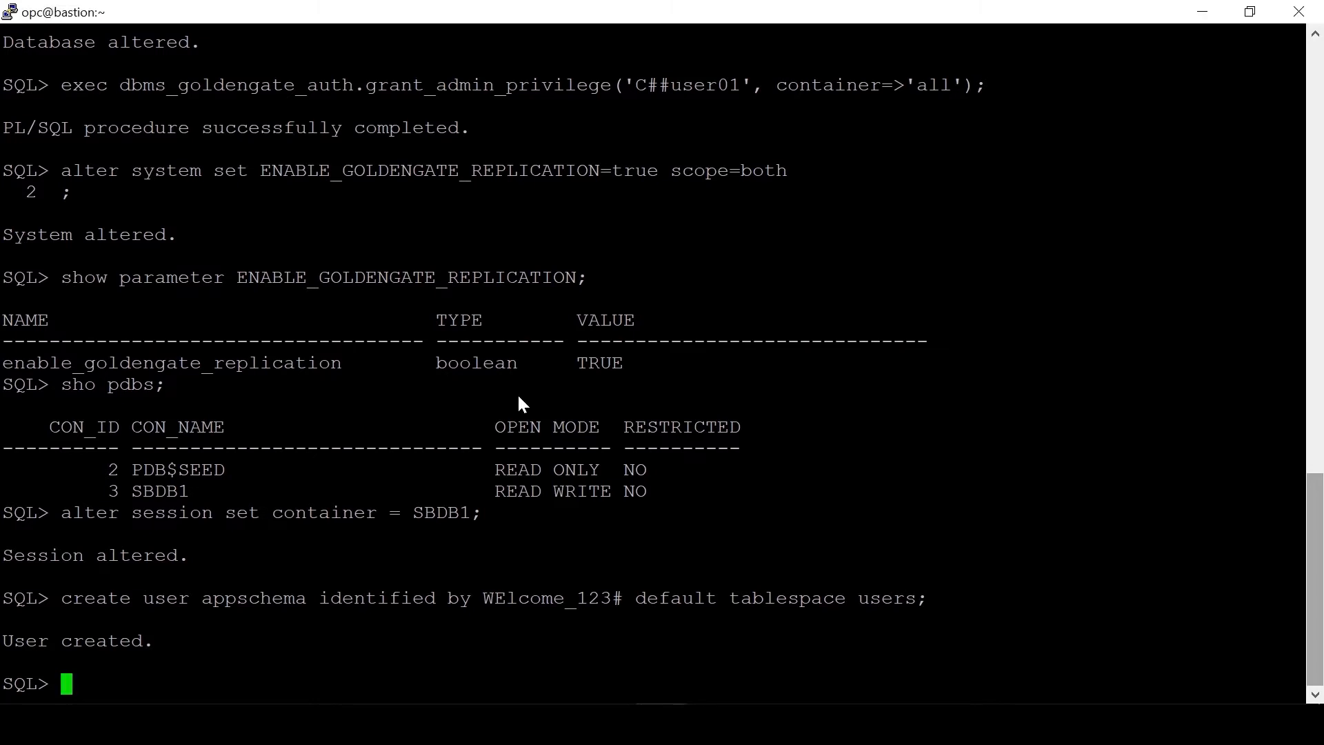
# Step: Grant appschema connect and resource, give unlimited quota on users, and create appschema.COMMENTS
pyautogui.write('grant connect, resource to appschema;')
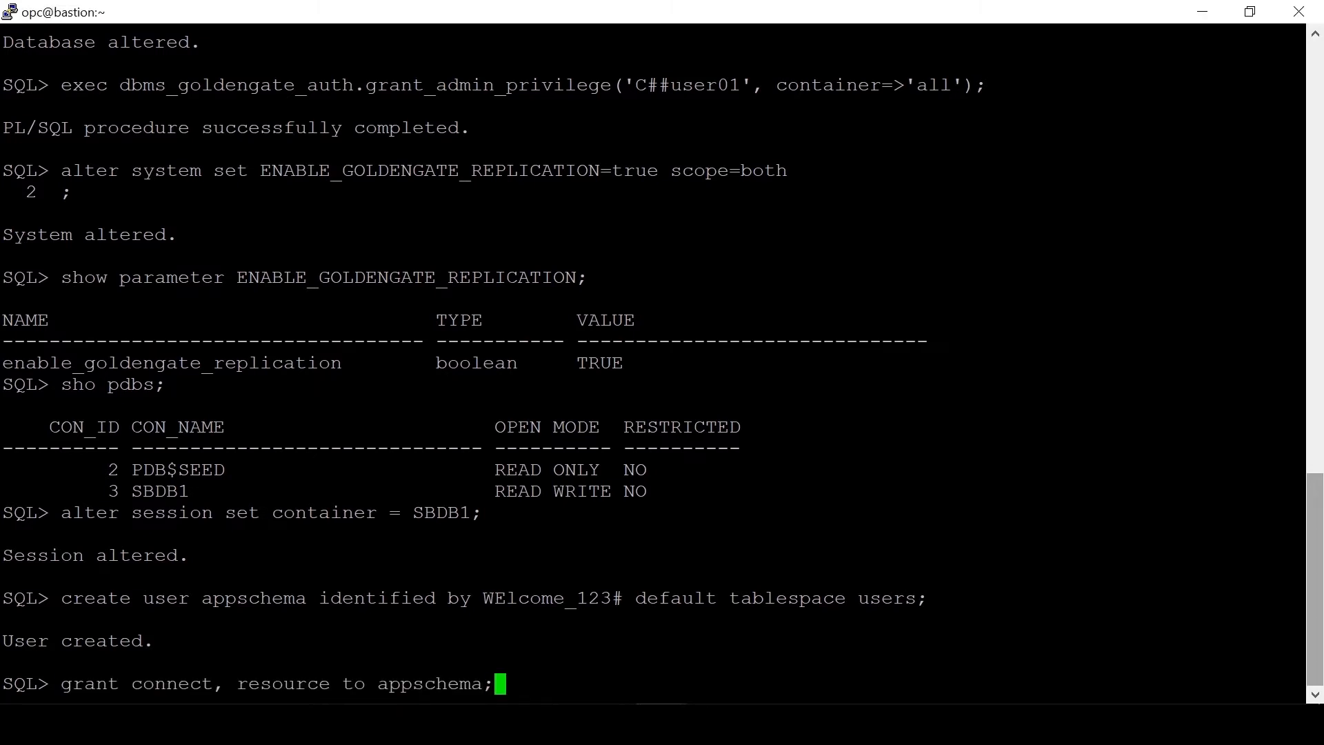
pyautogui.press('Return')
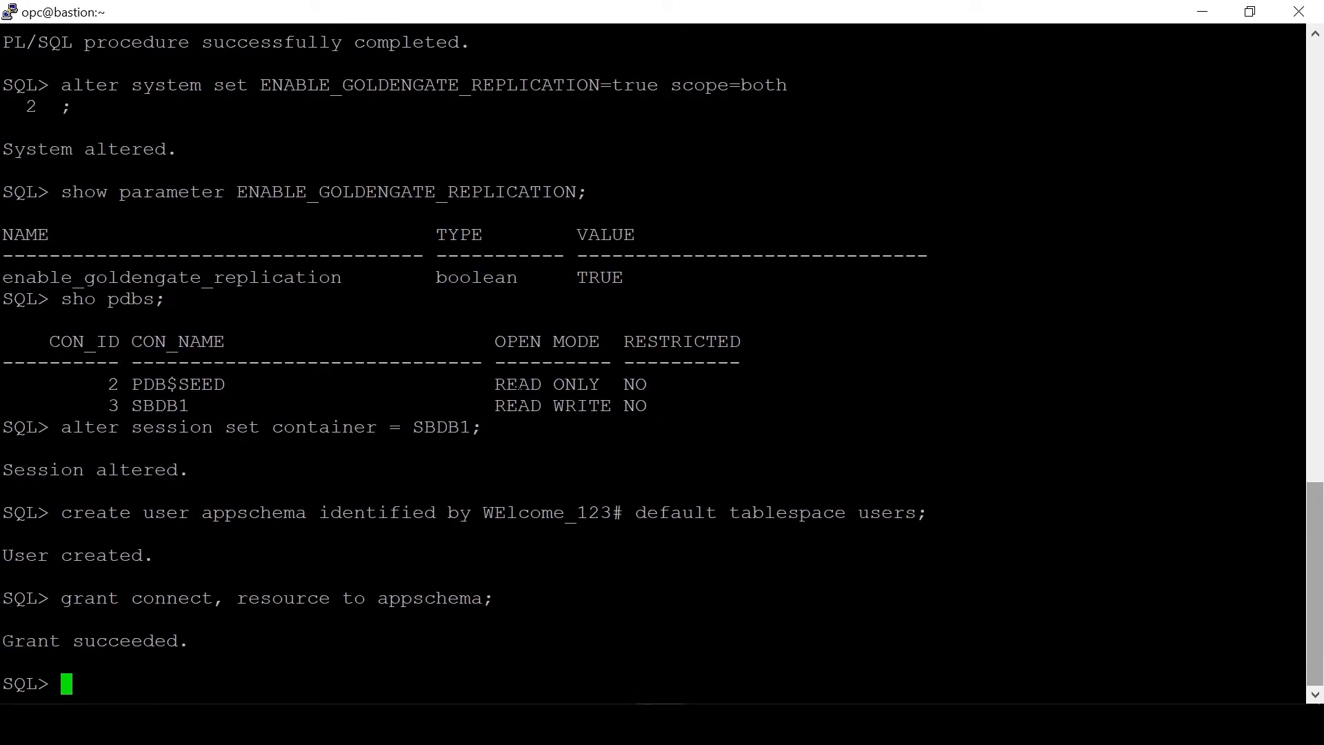
pyautogui.write('alter user appschema quota unlimited on users;')
pyautogui.press('Return')
pyautogui.write('CREATE TABLE appschema.COMMENTS    (  "COMMENT_ID" NUMBER(10,0),   "ITEM_ID" NUMBER(10,0),   "COMMENT_BY" NUMBER(10,0),   "COMMENT_CREATE_DATE" DATE DEFAULT sysdate,   "COMMENT_TEXT" VARCHAR2(500)    ) ;')
pyautogui.press('Return')
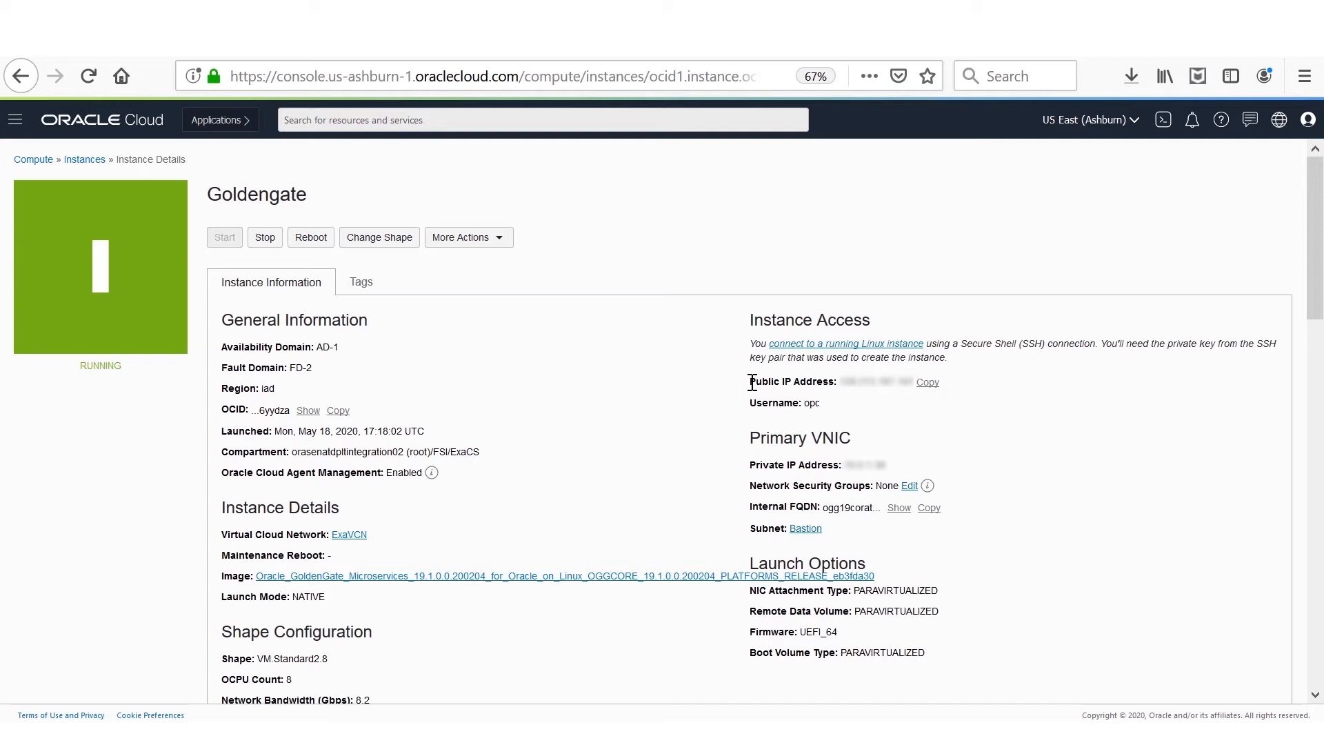
# Step: Copy the Goldengate instance's public IP address and run 'locate tnsnames.ora' on that server
pyautogui.moveTo(752, 382); pyautogui.dragTo(832, 377)
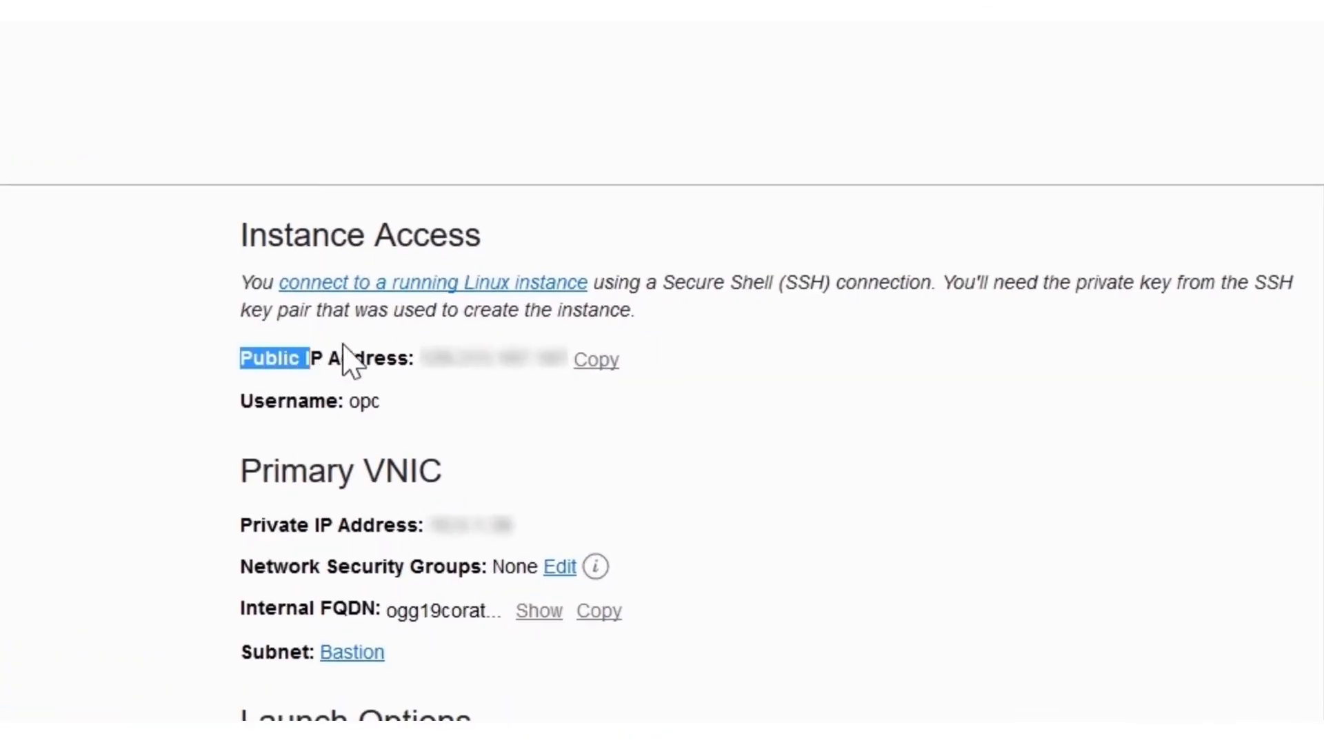
pyautogui.moveTo(405, 348); pyautogui.dragTo(408, 350)
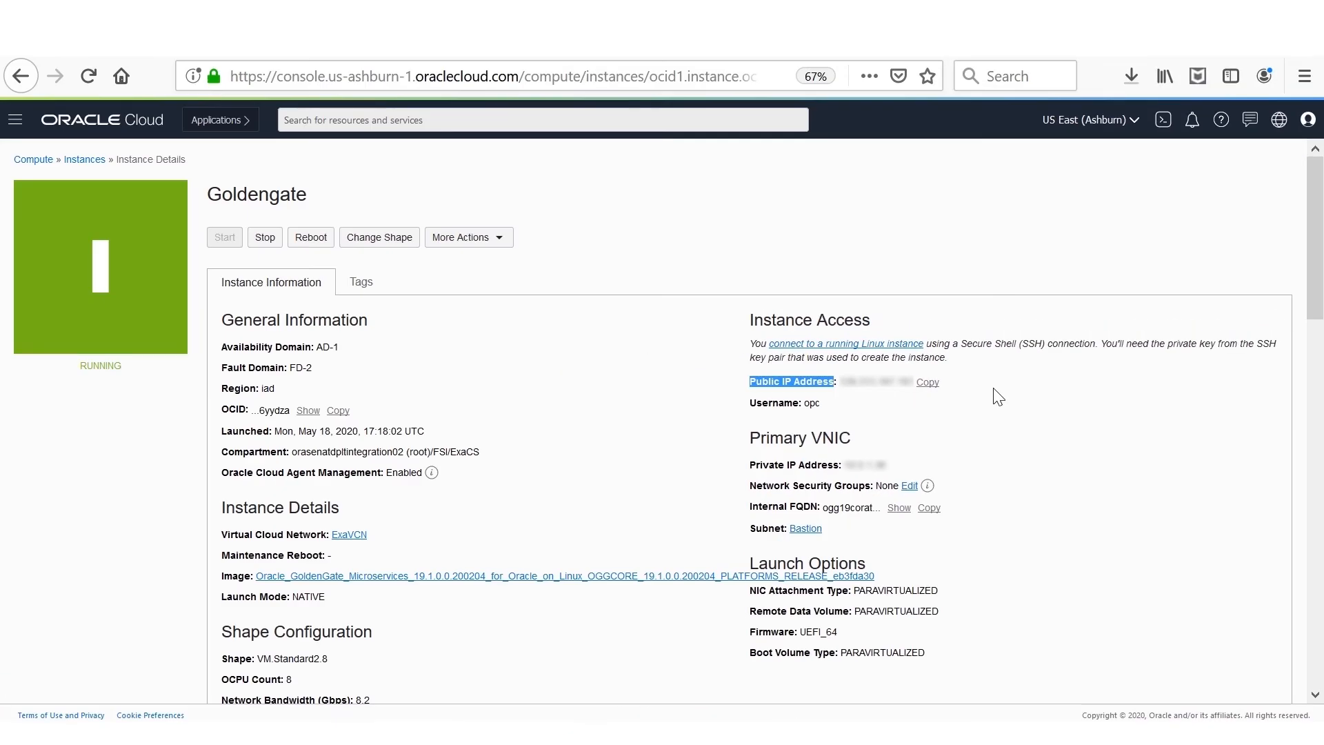
pyautogui.write('locate')
pyautogui.write(' tnsnames.ora')
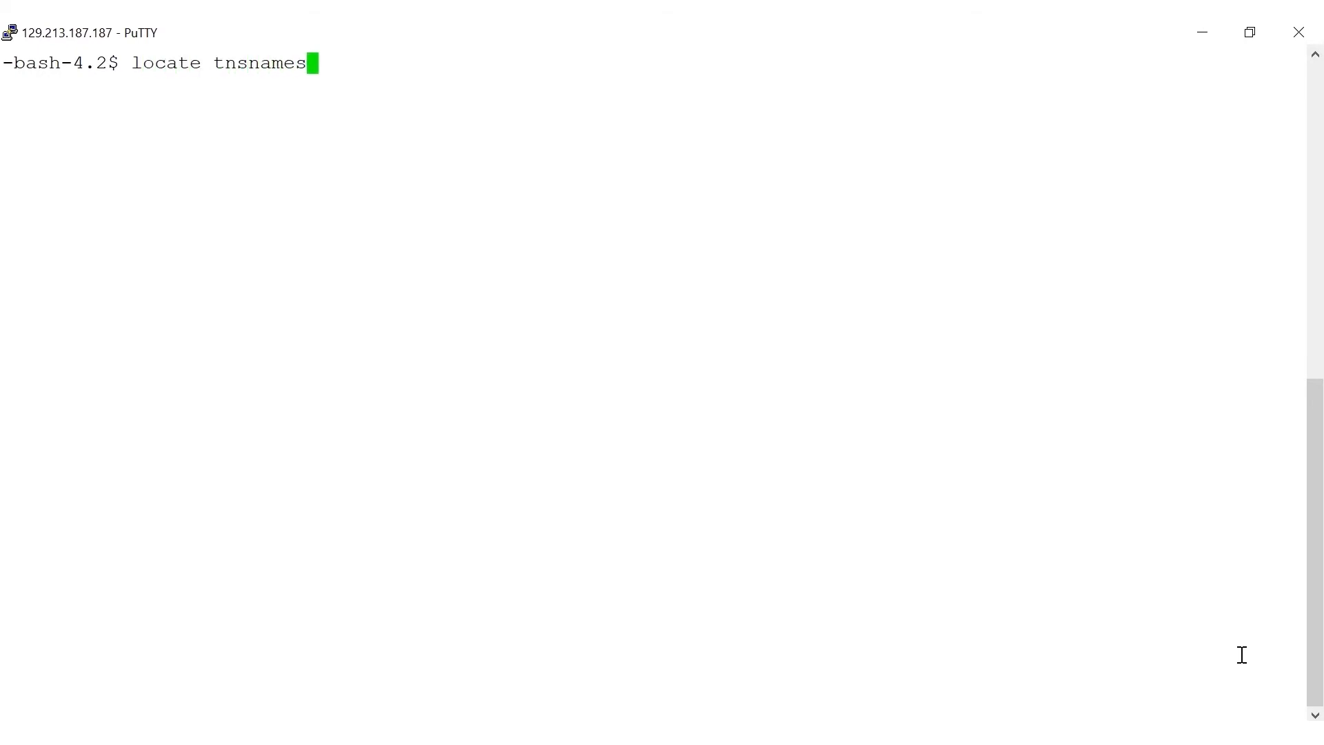
pyautogui.press('Return')
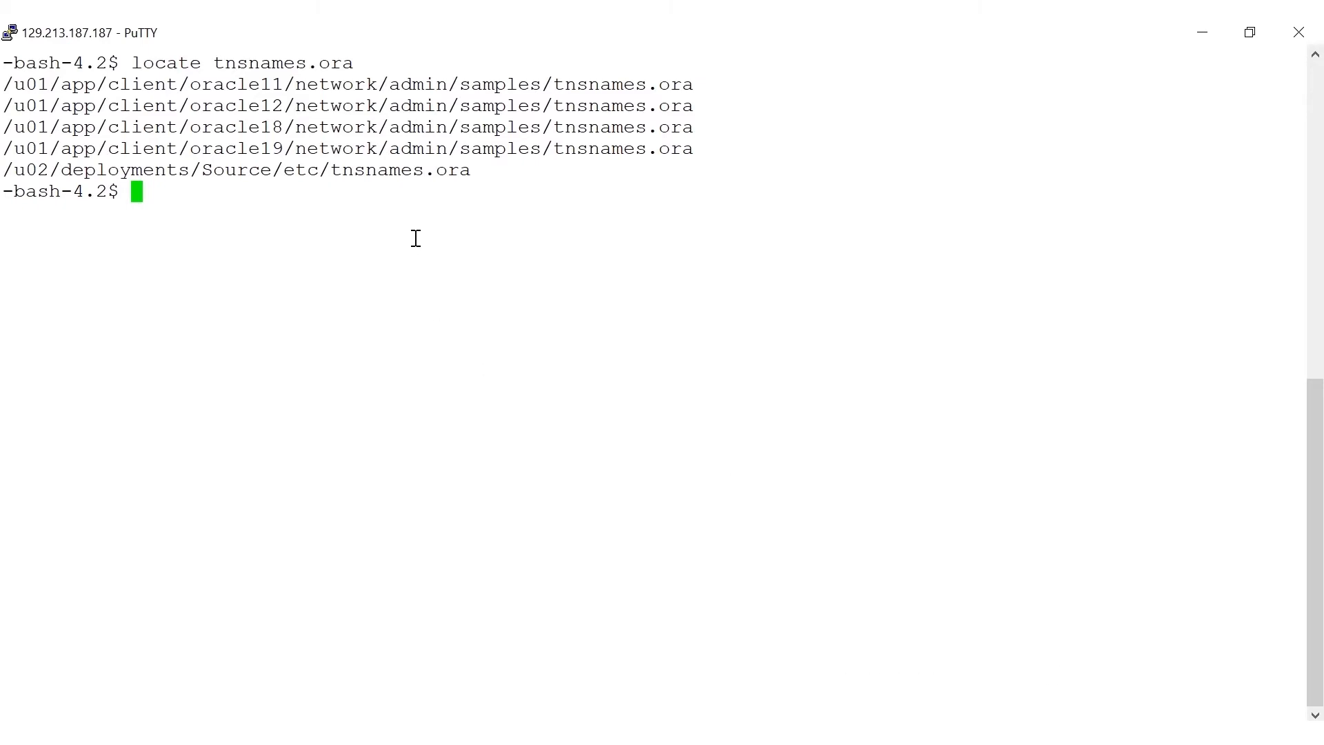
# Step: Open /u02/deployments/Source/etc/tnsnames.ora in vi and paste in the source database connection entries
pyautogui.tripleClick(398, 170)
pyautogui.write('vi')
pyautogui.rightClick(640, 303)
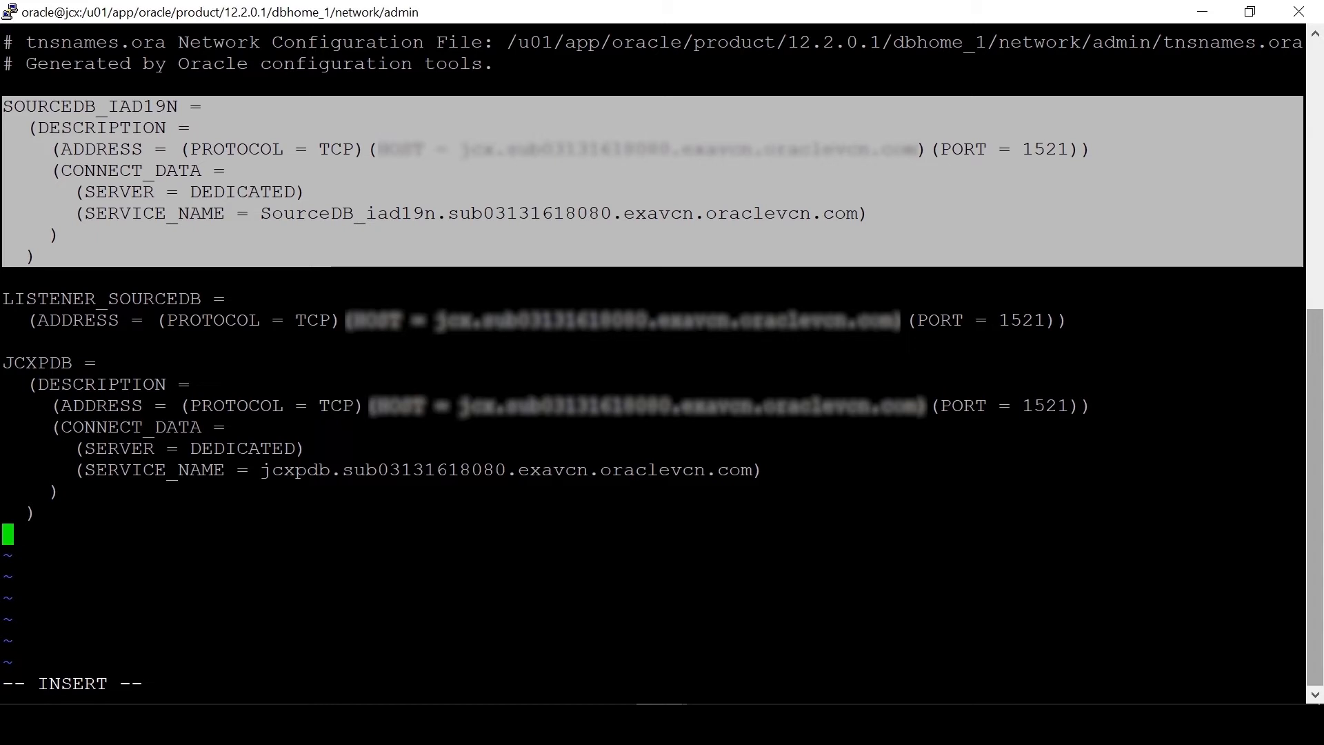
pyautogui.press('Return')
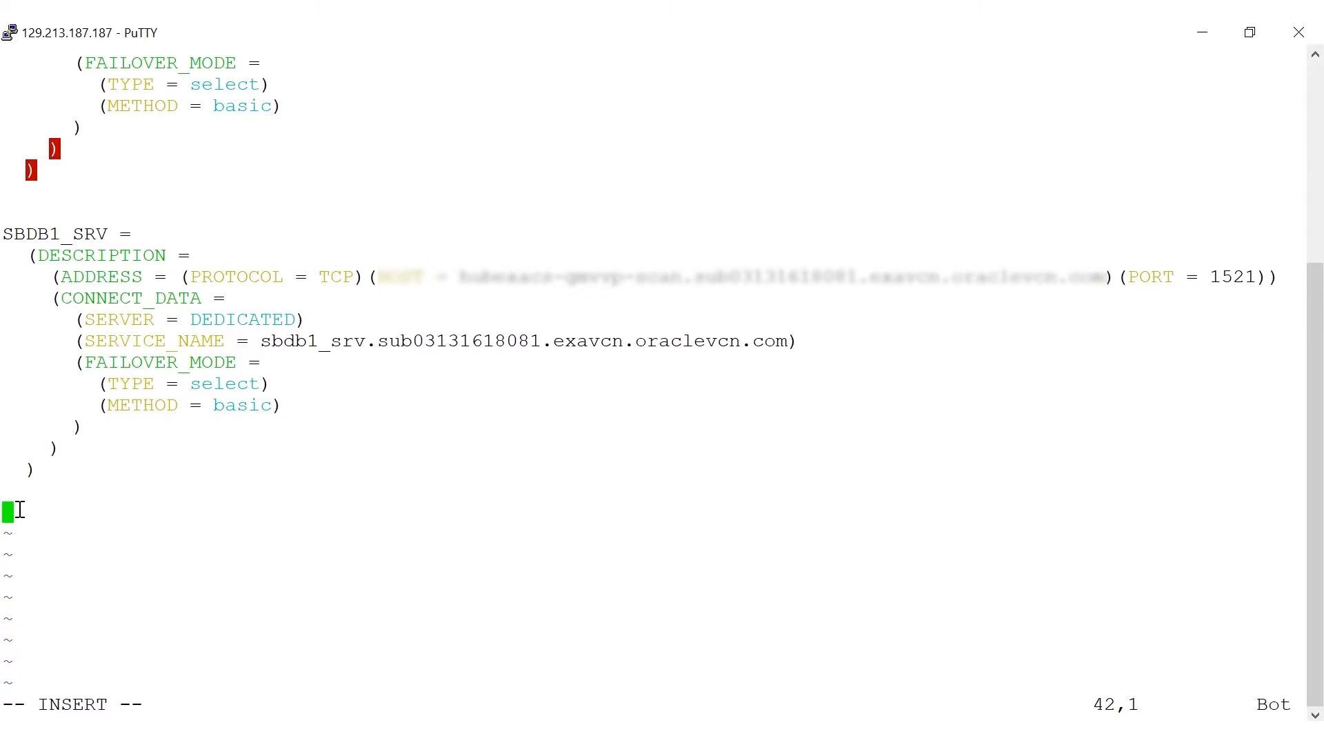
pyautogui.rightClick(20, 510)
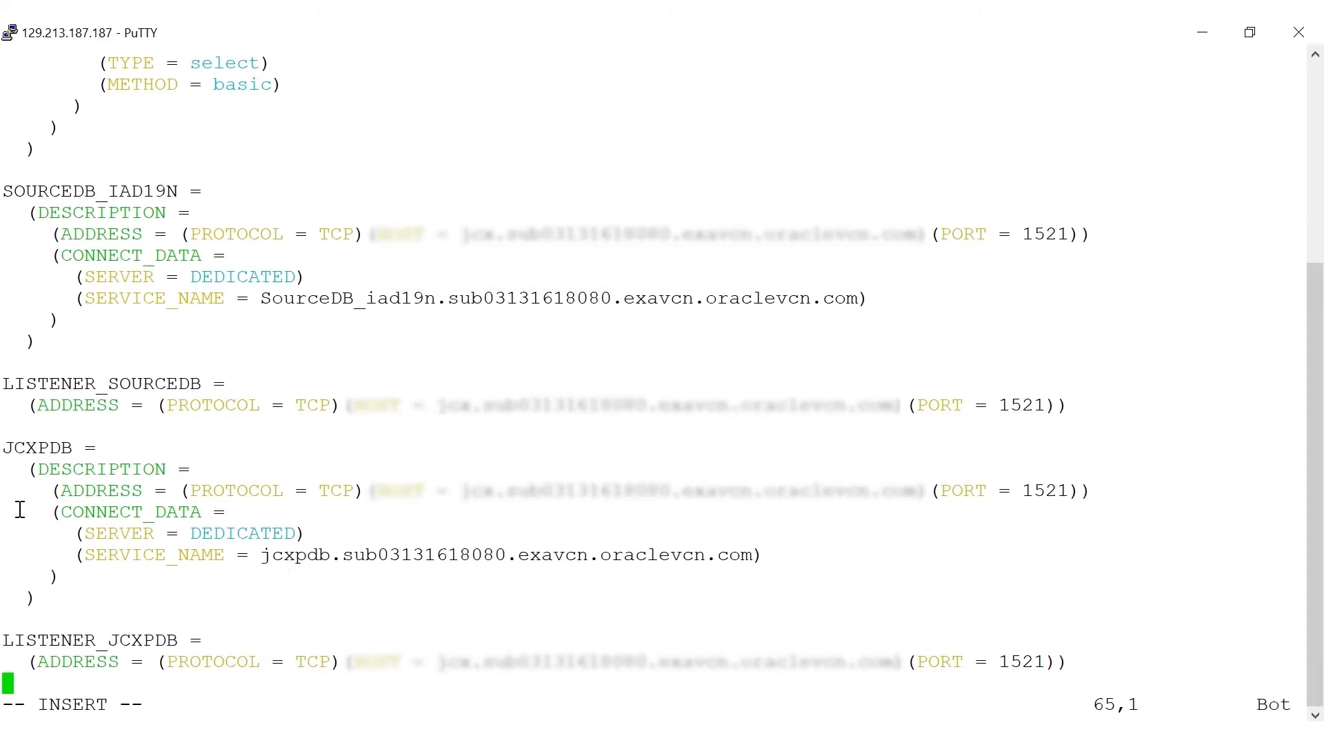
# Step: On the target database server, locate swbdb/tnsnames.ora and print its contents
pyautogui.click(457, 651)
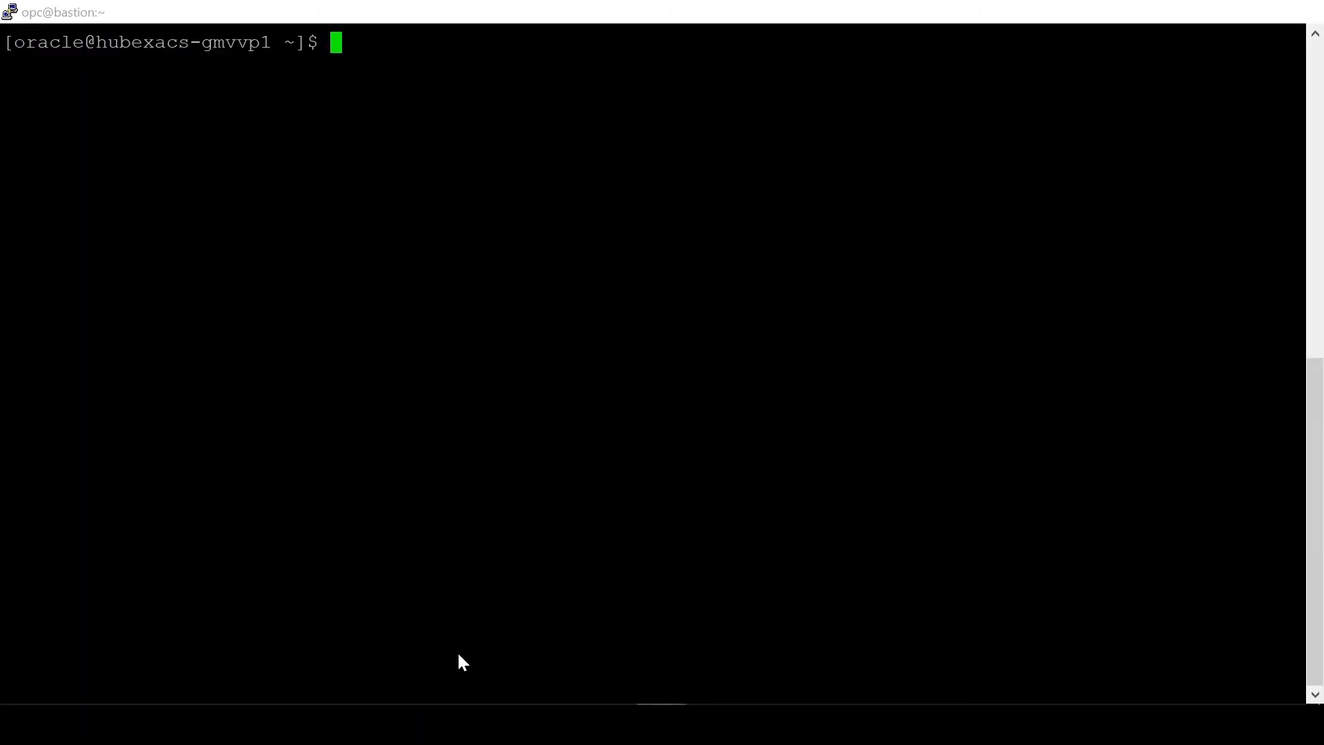
pyautogui.write('l')
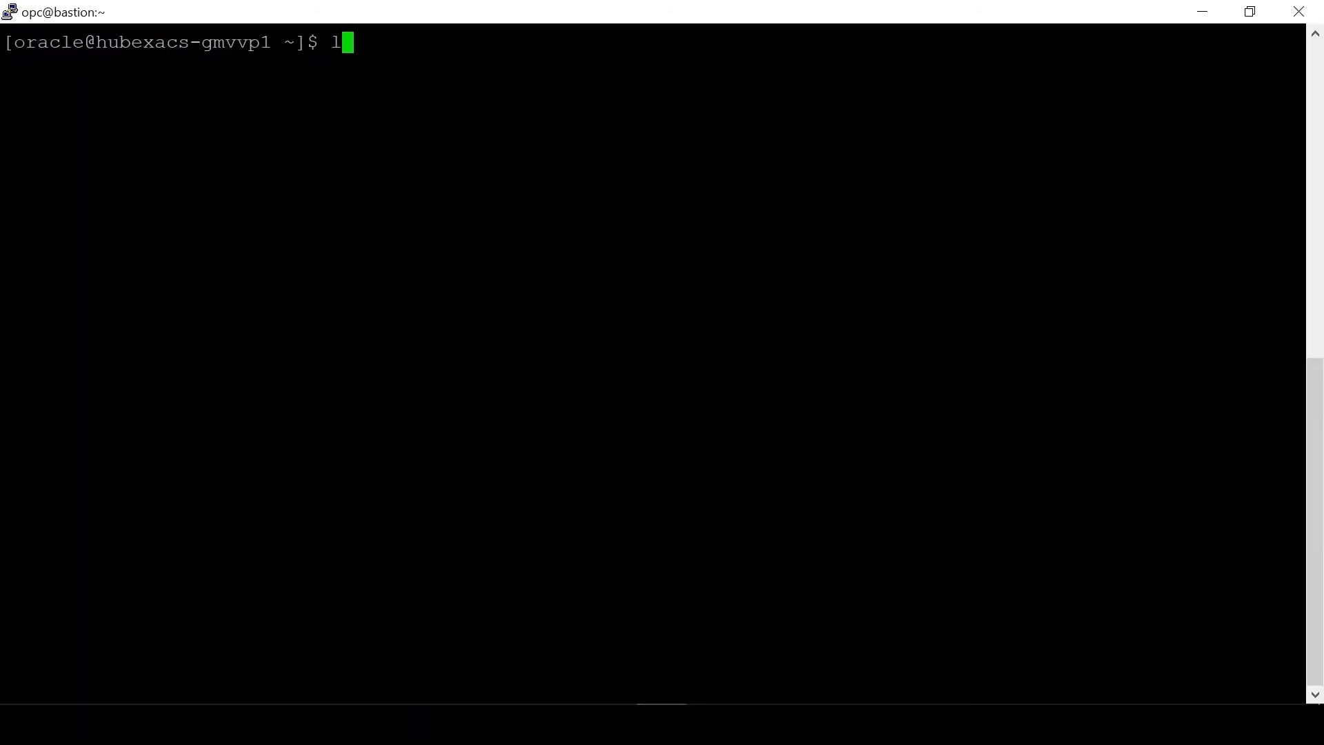
pyautogui.write('ocate swbdb')
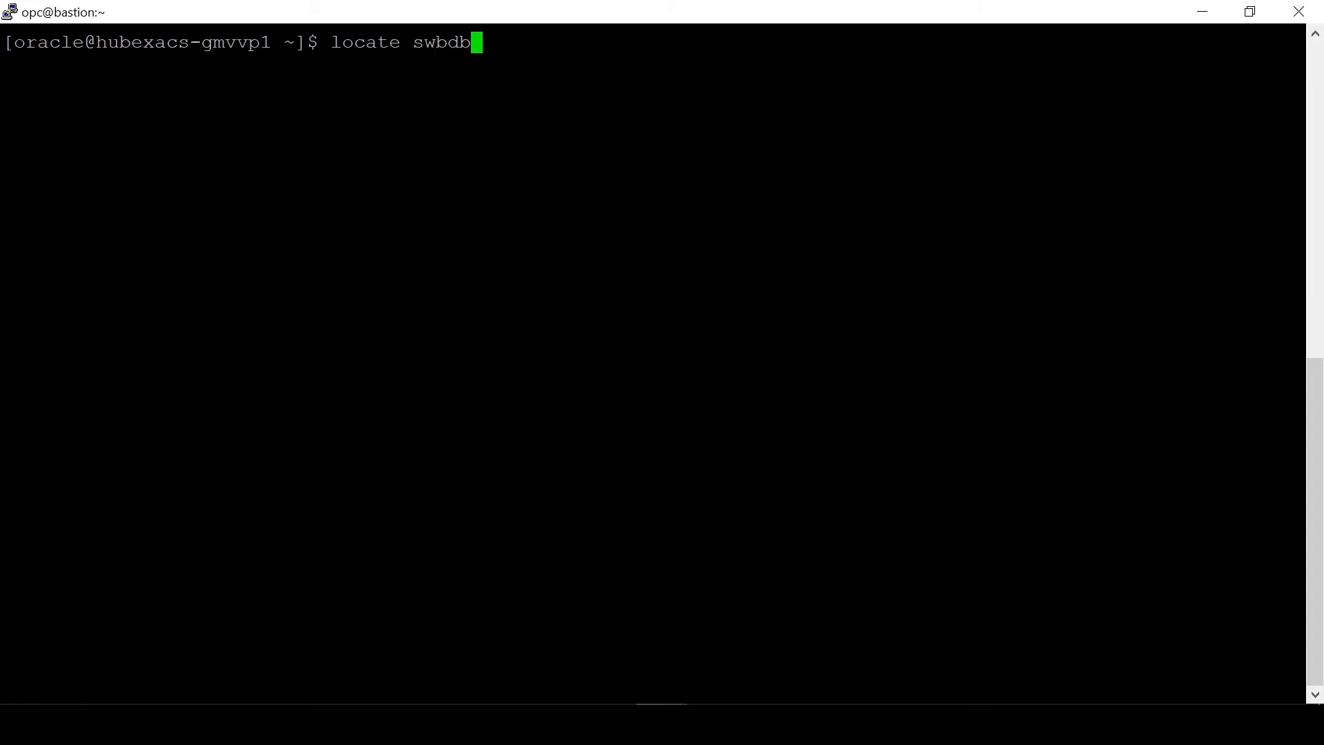
pyautogui.write('/tnsnames.or')
pyautogui.write('a')
pyautogui.press('Return')
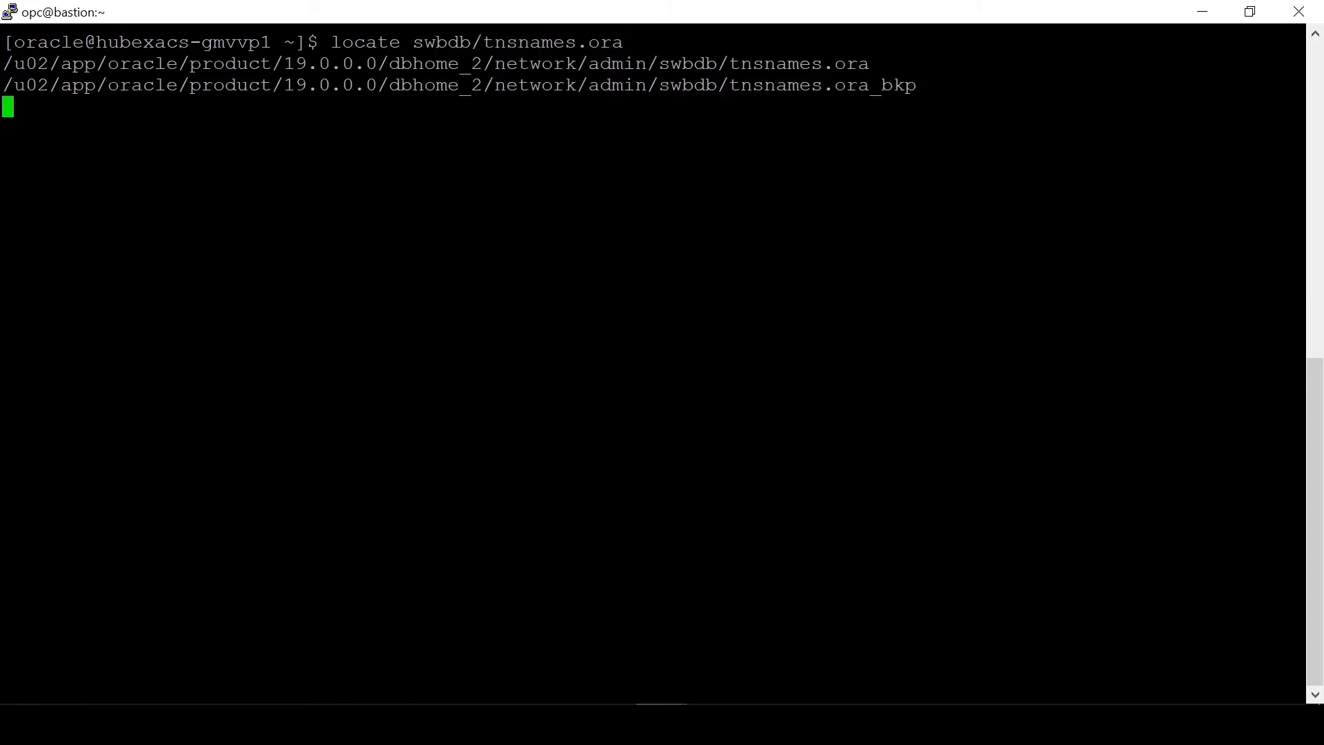
pyautogui.write('cat')
pyautogui.doubleClick(582, 65)
pyautogui.rightClick(582, 64)
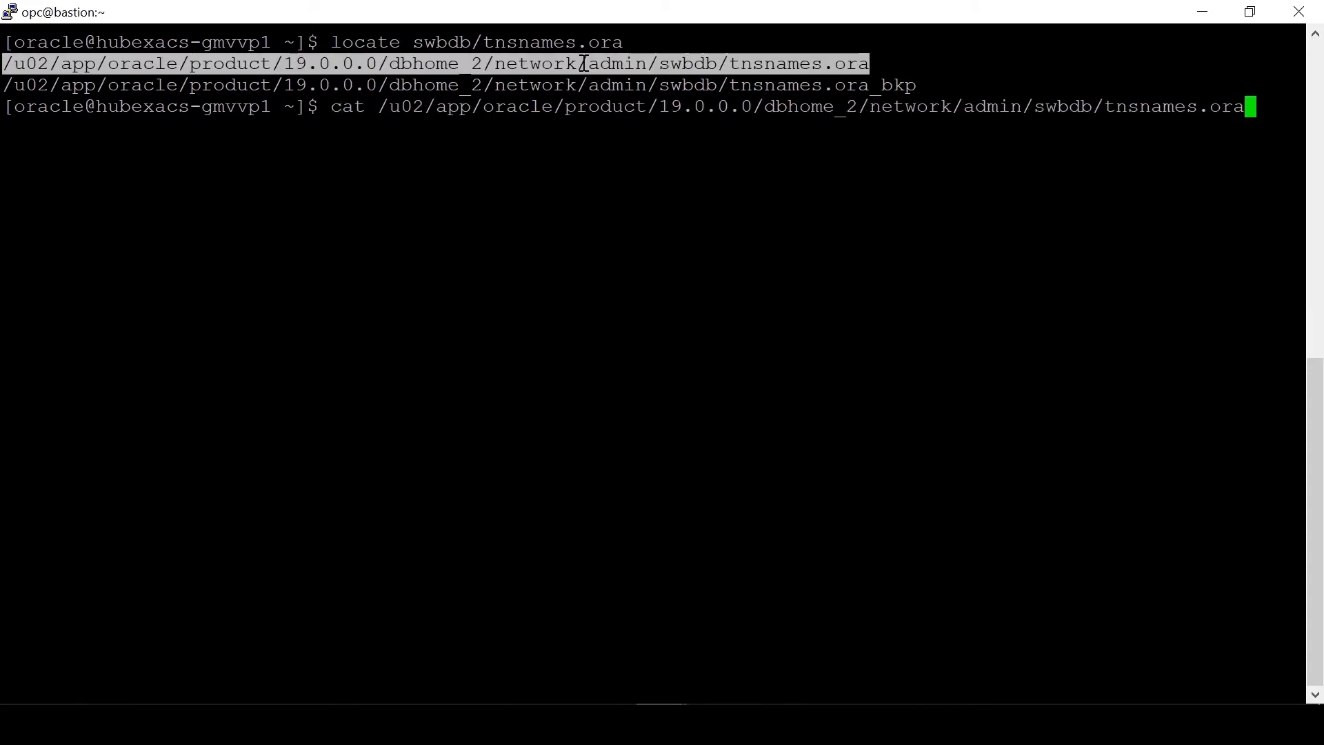
pyautogui.press('Return')
pyautogui.scroll(1, 583, 64)
# Step: Copy the SBDB1 and SBDB1_SRV entries into the Source deployment's tnsnames.ora
pyautogui.moveTo(5, 127); pyautogui.dragTo(387, 656)
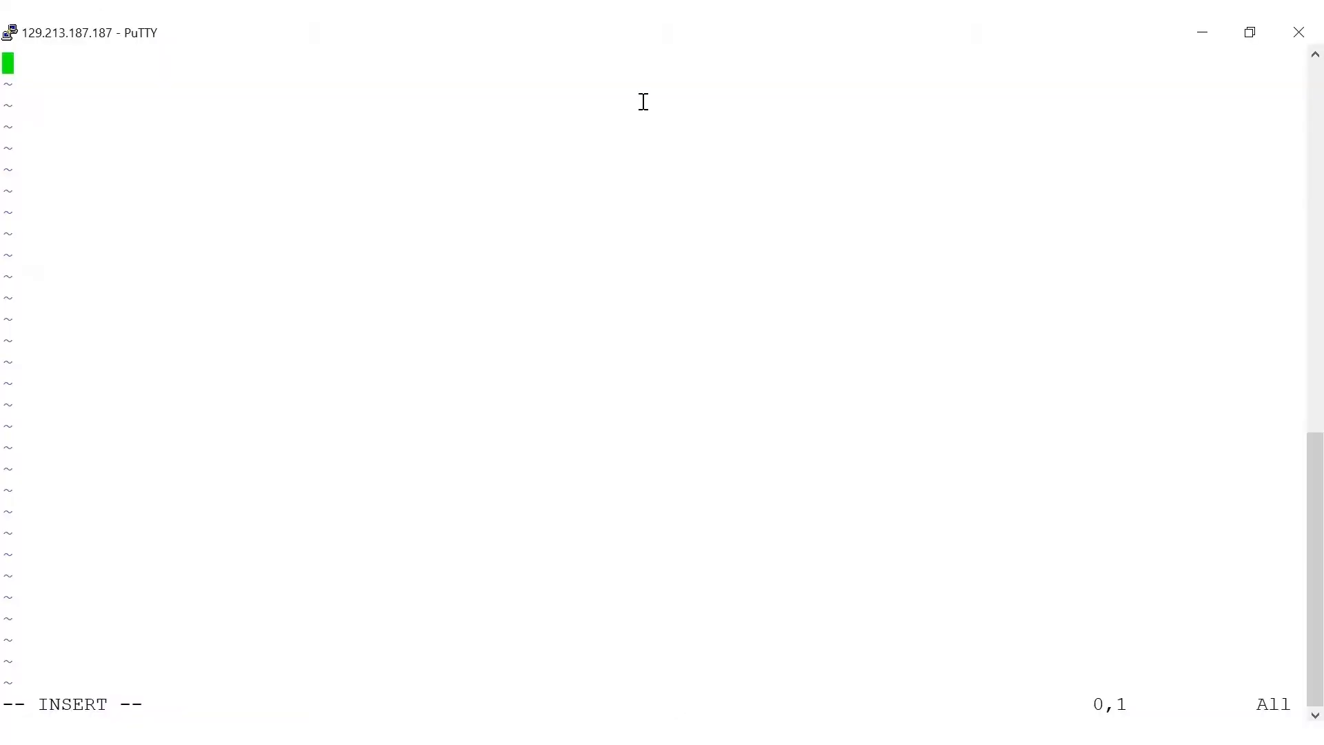
pyautogui.rightClick(643, 101)
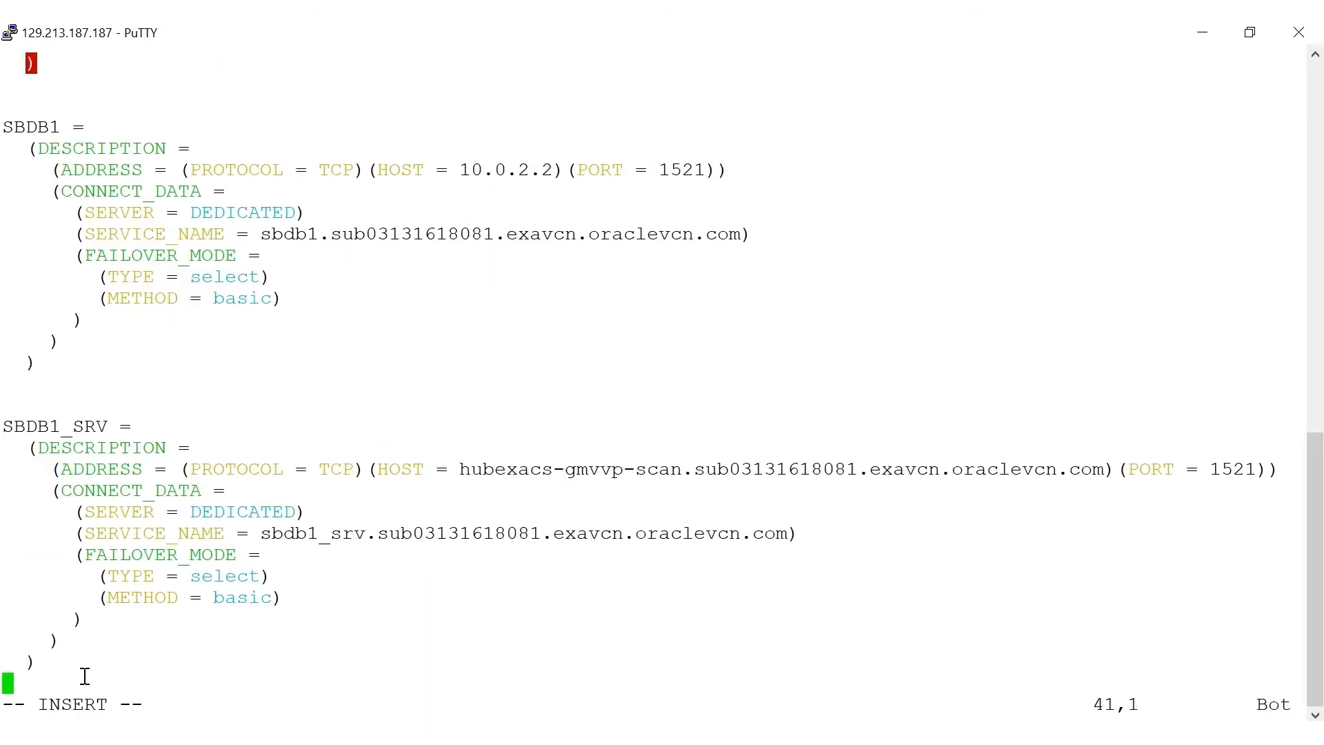
pyautogui.press('Return')
pyautogui.click(663, 734)
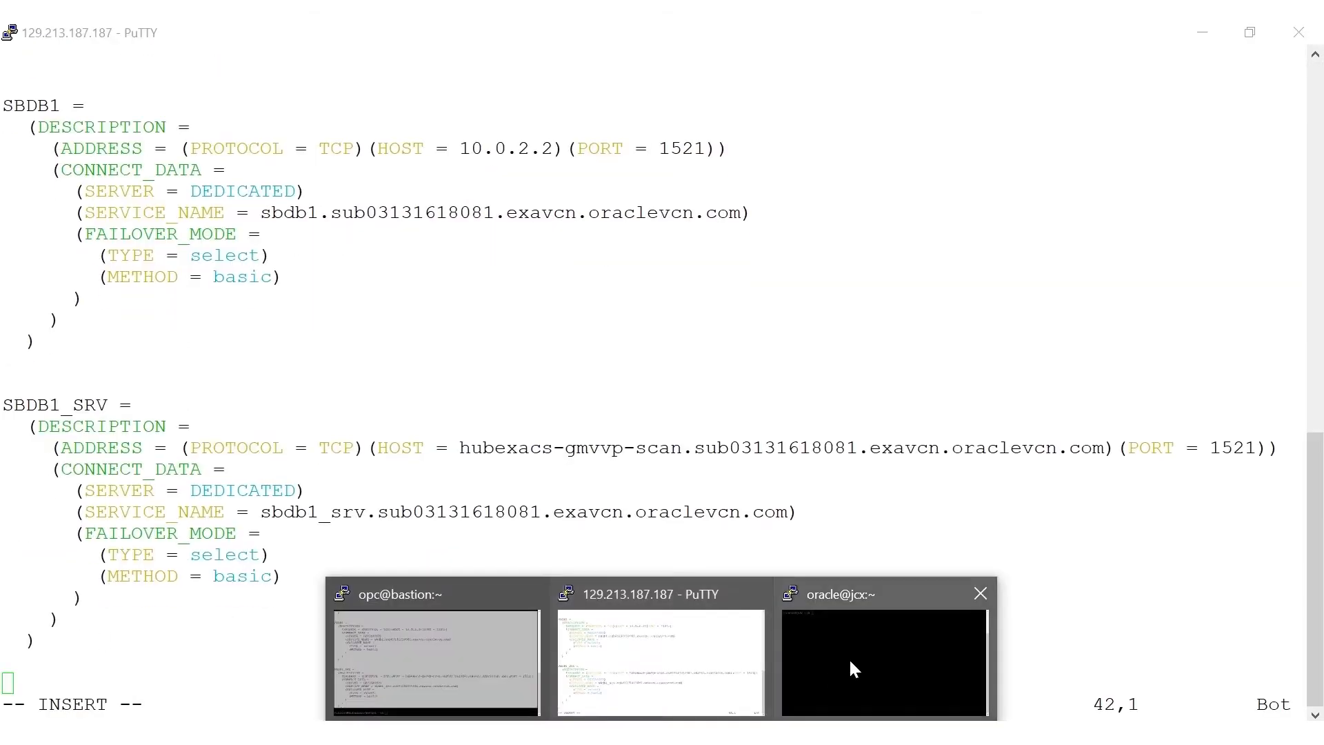
pyautogui.click(831, 676)
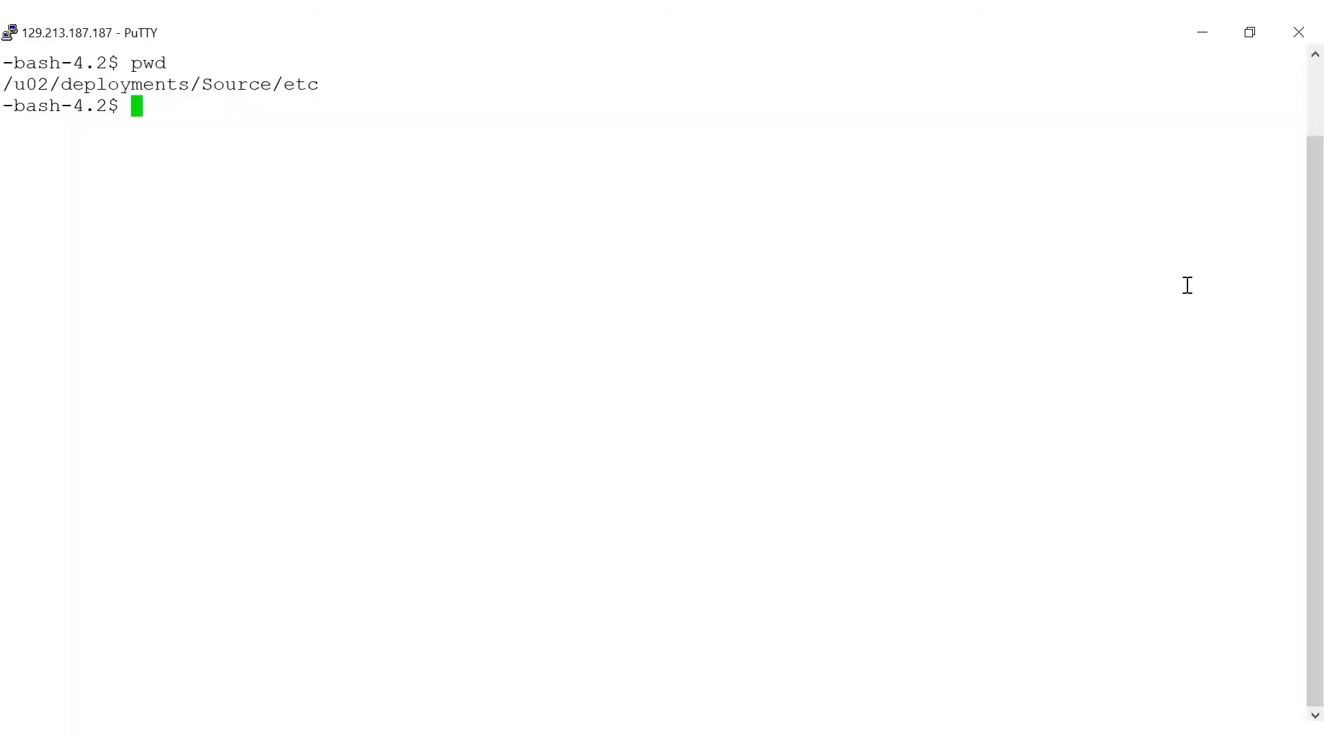
pyautogui.write('vi sqlnet.or')
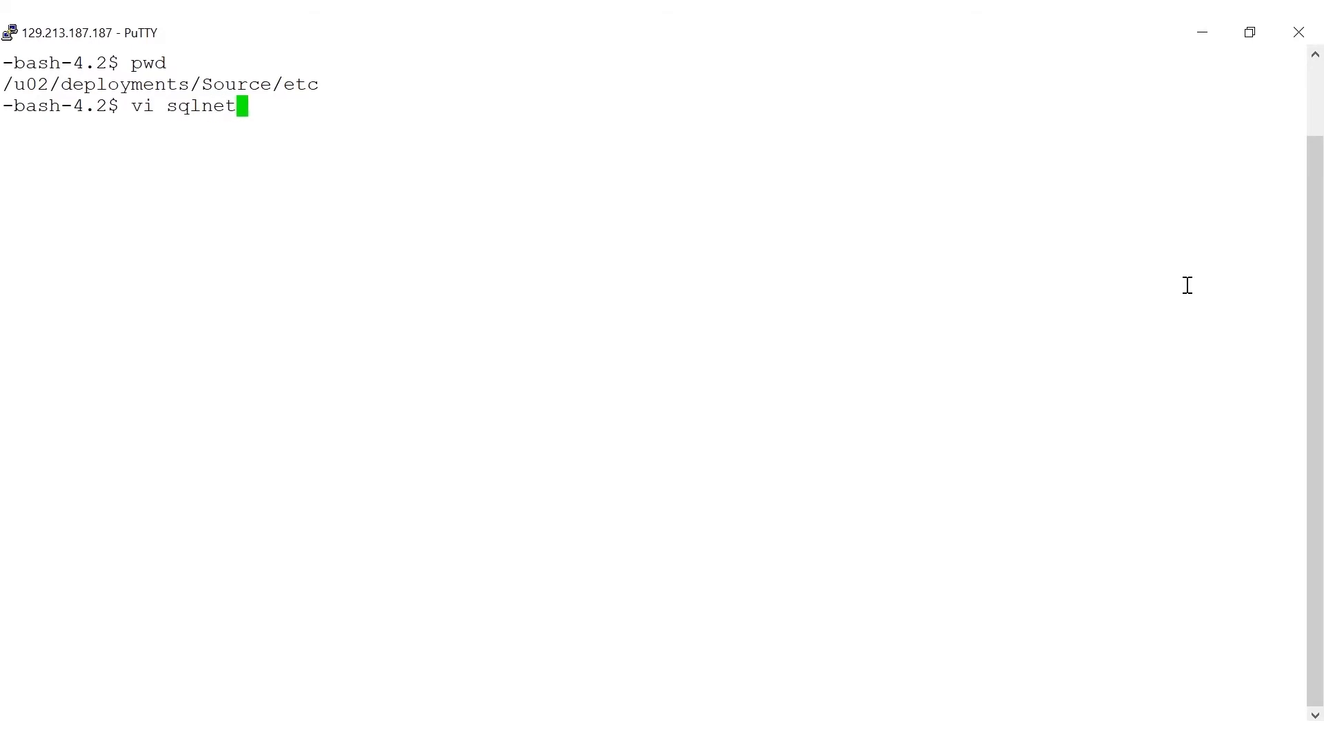
pyautogui.write('a')
# Step: Paste a WALLET_LOCATION line pointing to /u02/deployments/Source/etc into the new sqlnet.ora and save it
pyautogui.press('Return')
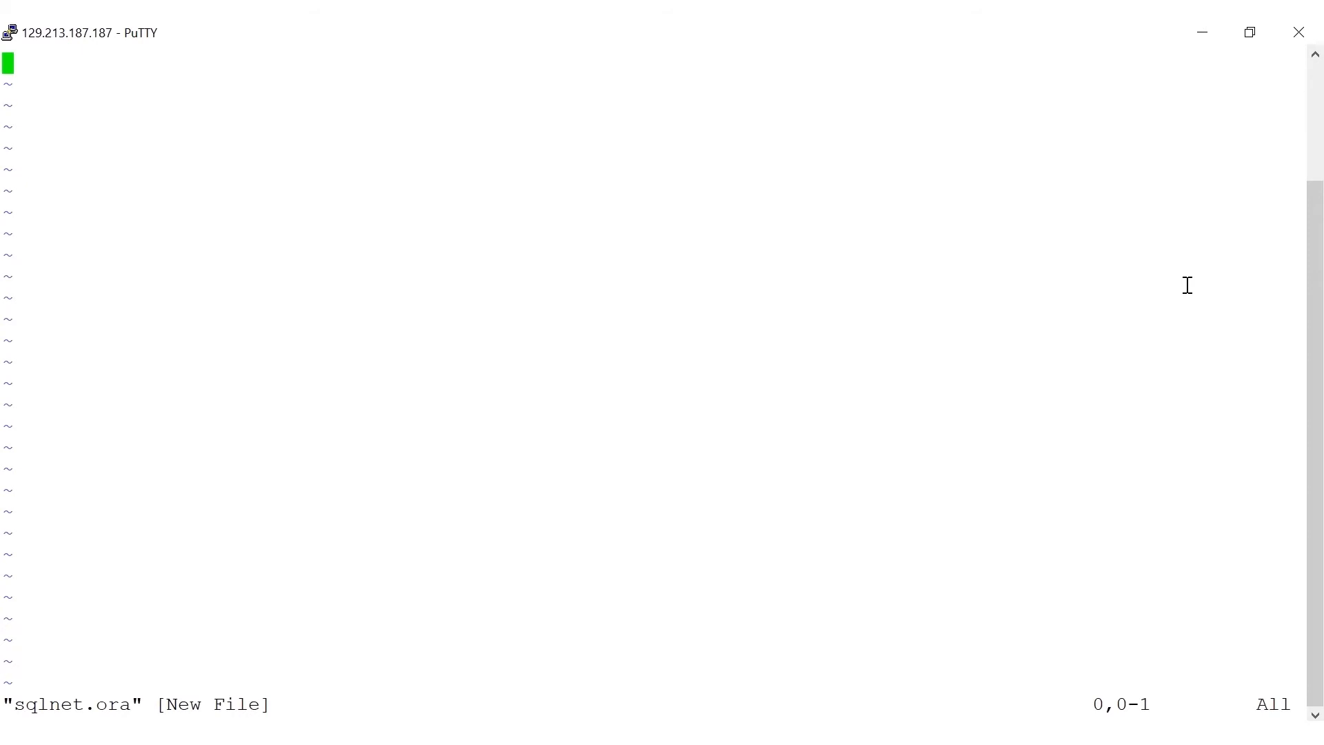
pyautogui.press('i')
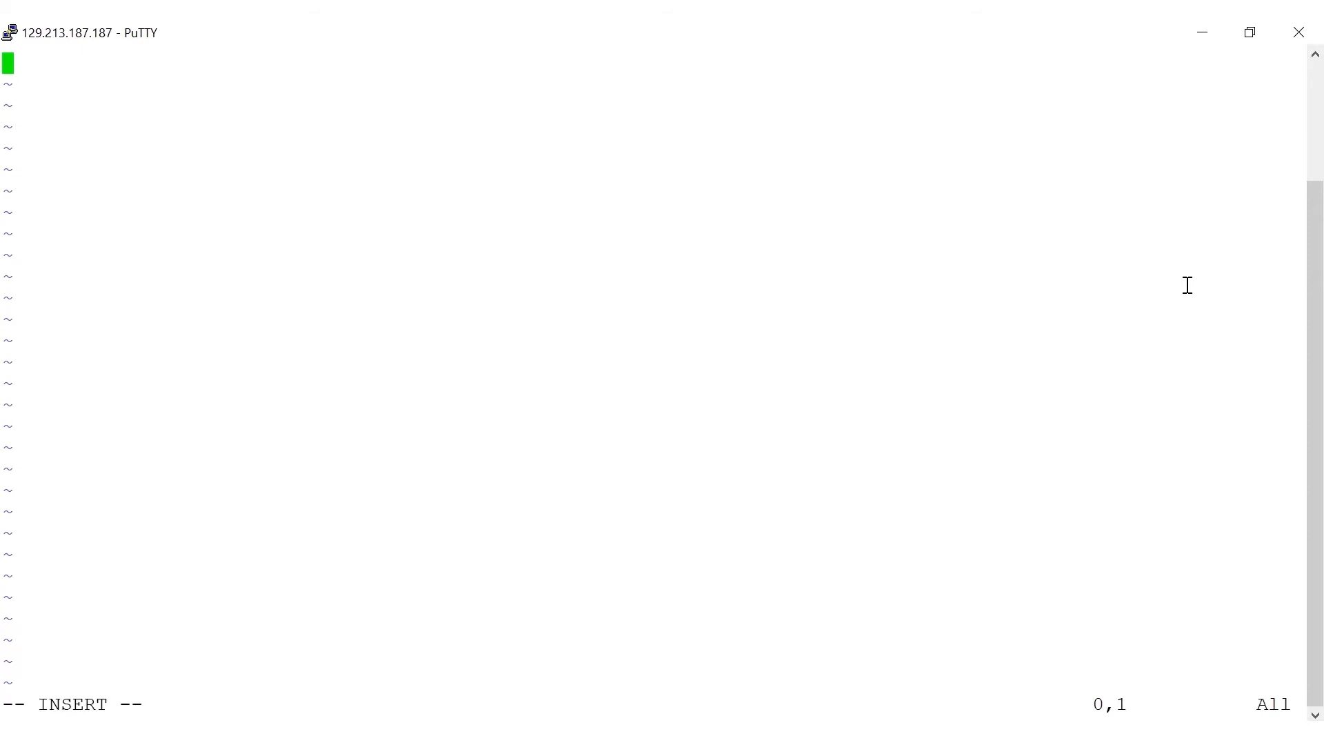
pyautogui.rightClick(1188, 285)
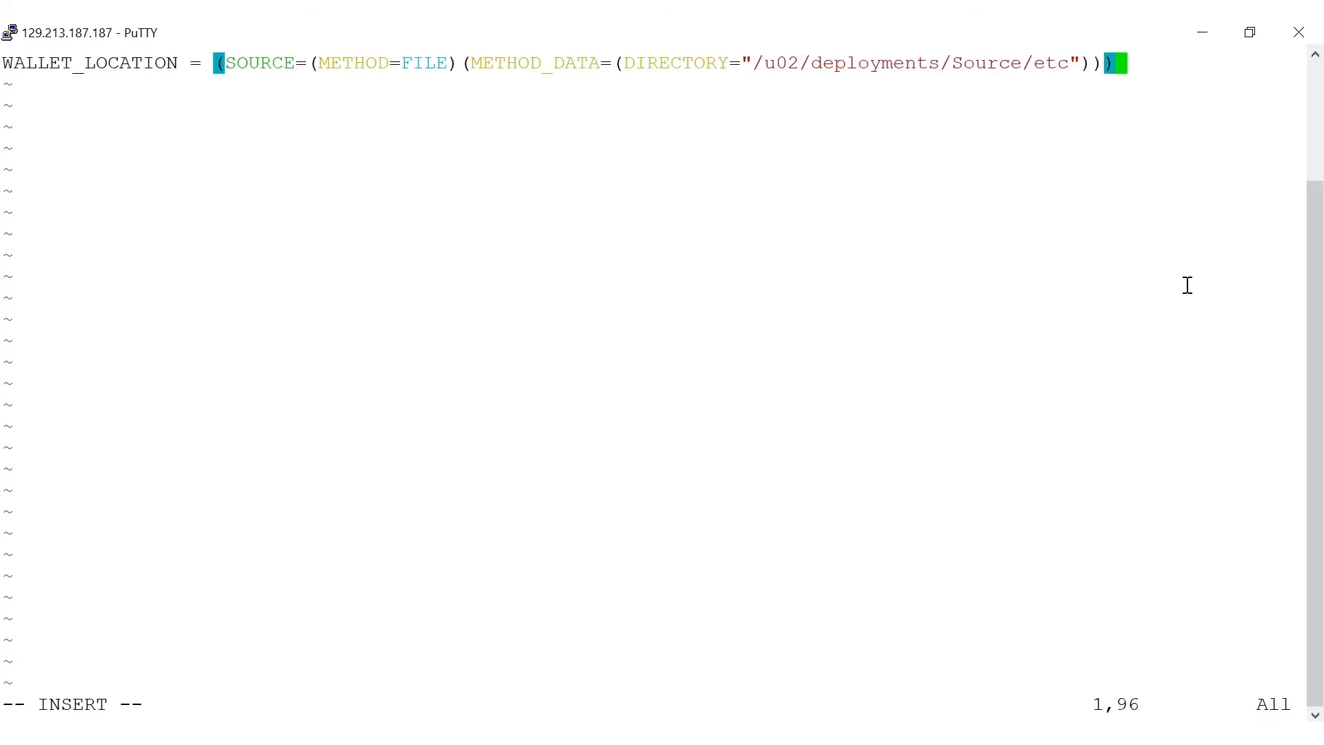
pyautogui.press('Escape')
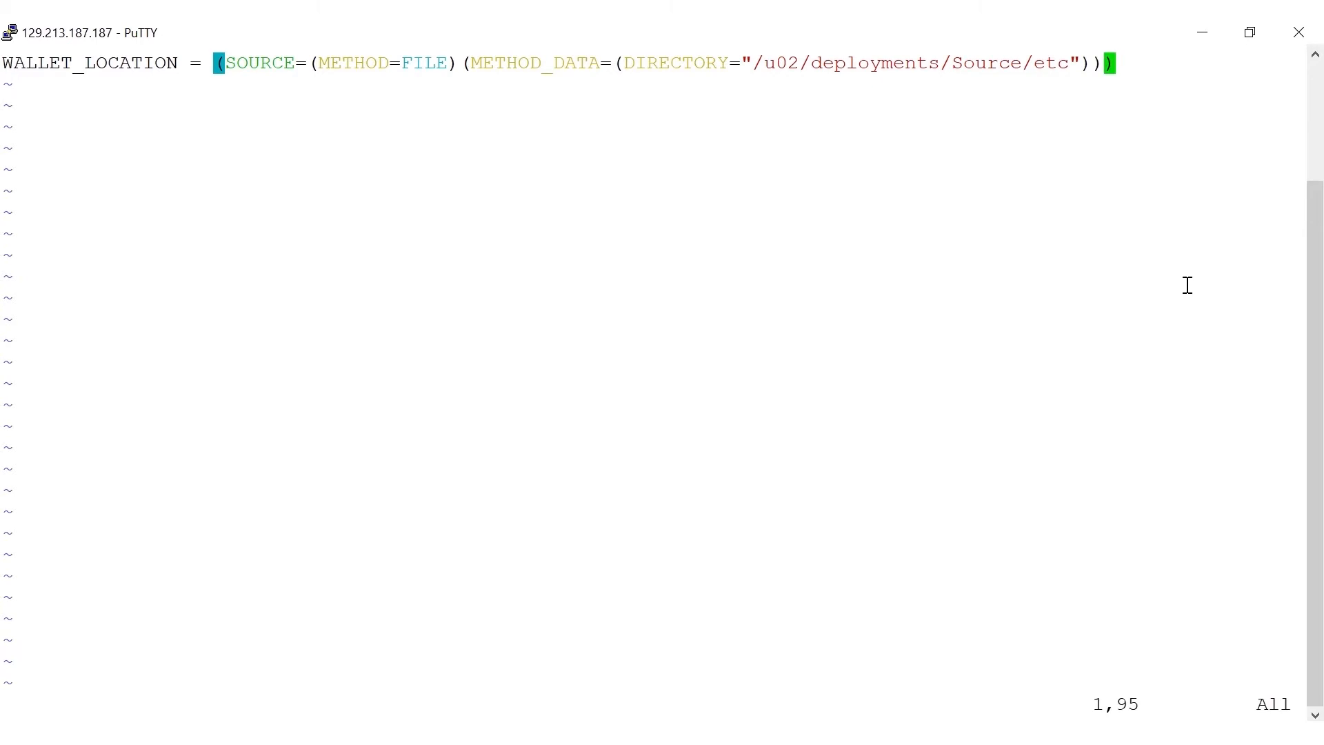
pyautogui.write(':wq!')
pyautogui.press('Return')
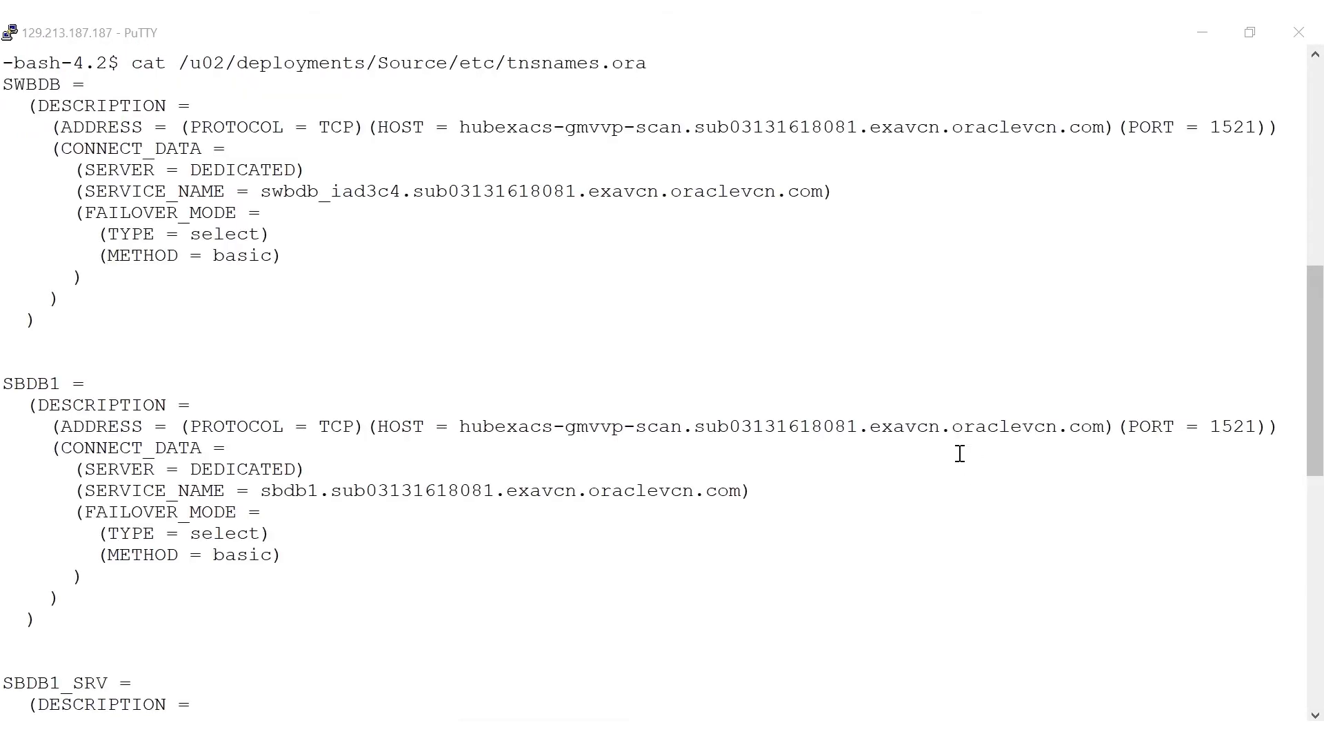
# Step: Copy the SBDB1 host value and the SOURCEDB_IAD19N port 1521 from the tnsnames listing
pyautogui.doubleClick(932, 426)
pyautogui.click(941, 511)
pyautogui.scroll(-11, 1320, 707)
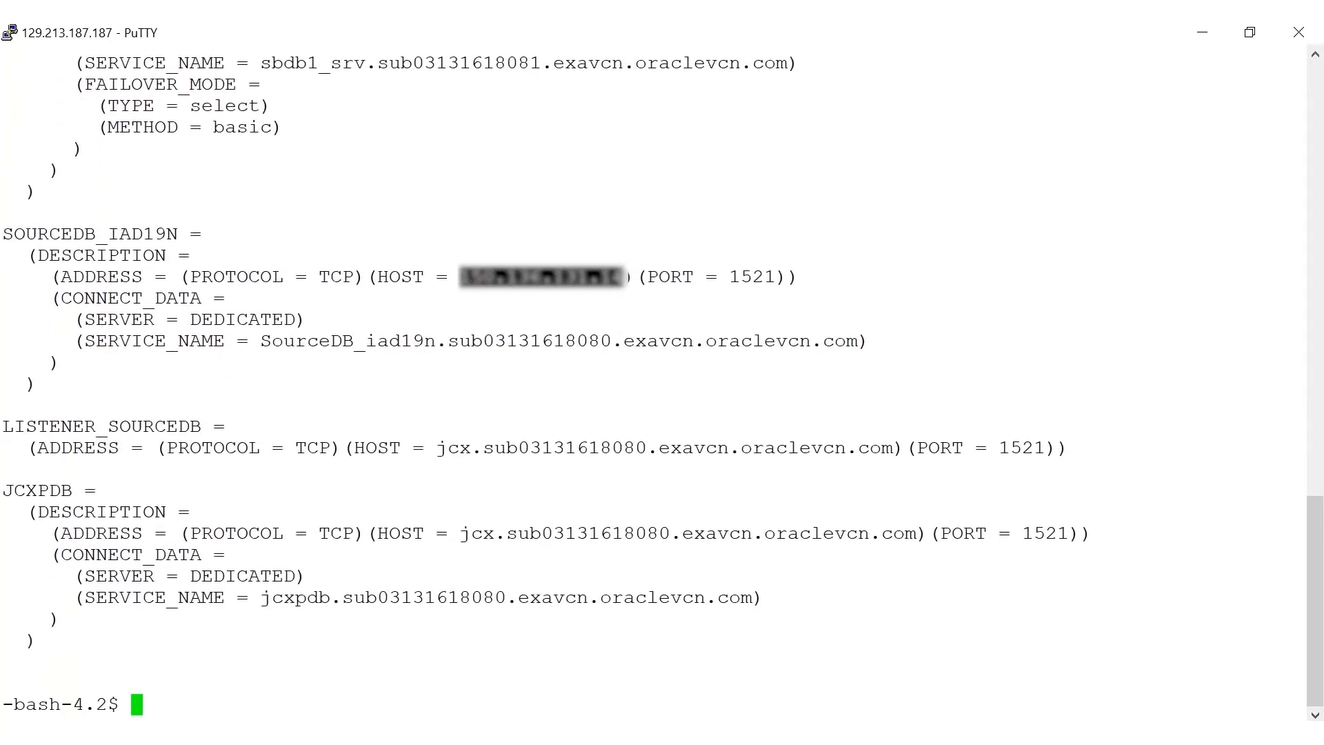
pyautogui.doubleClick(758, 277)
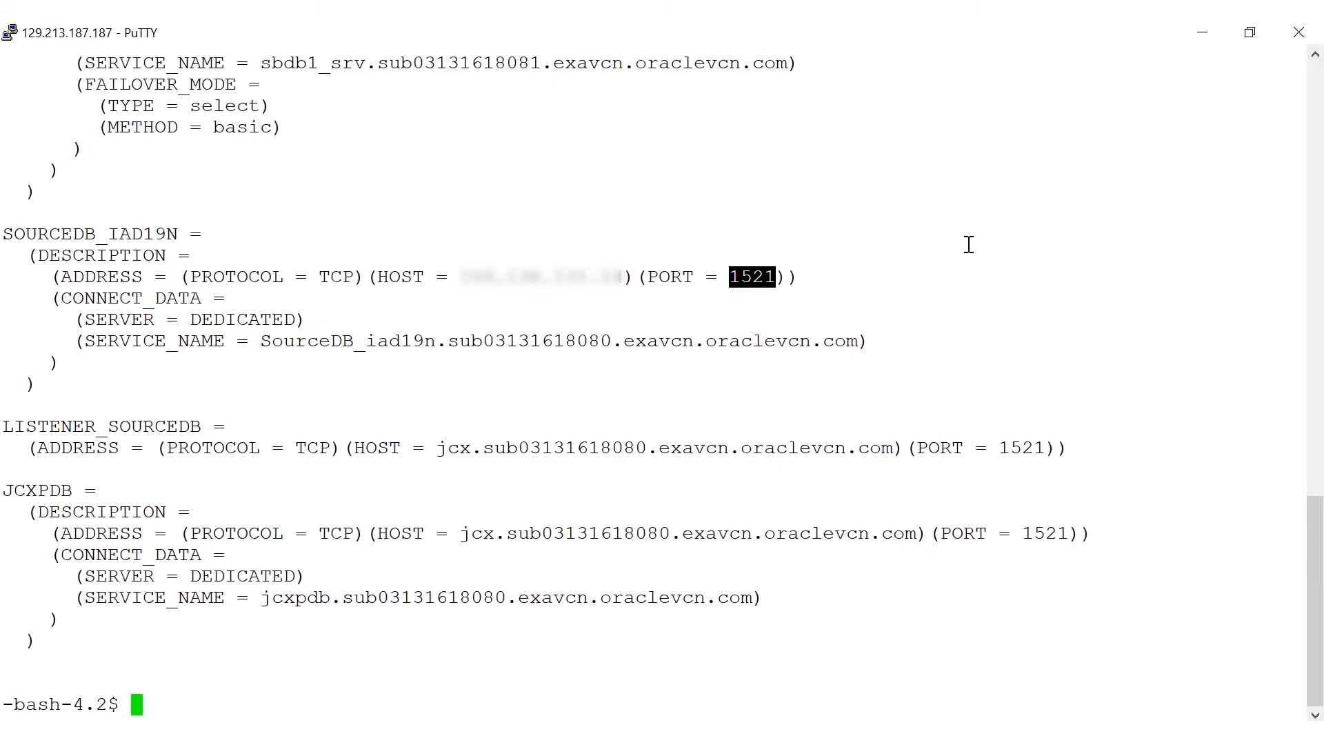
pyautogui.click(883, 246)
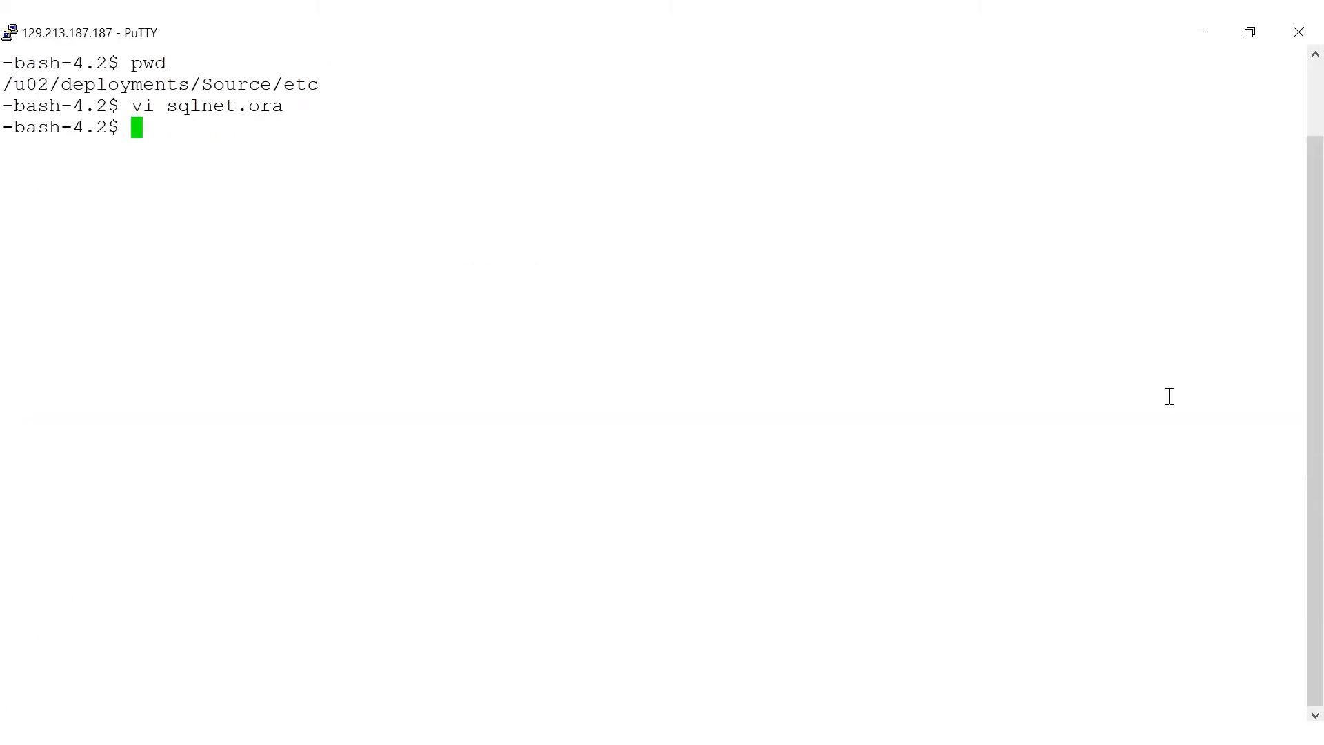
# Step: Change to /home/opc, list its files, and print ogg-credentials.json with cat
pyautogui.write('cd')
pyautogui.rightClick(1170, 397)
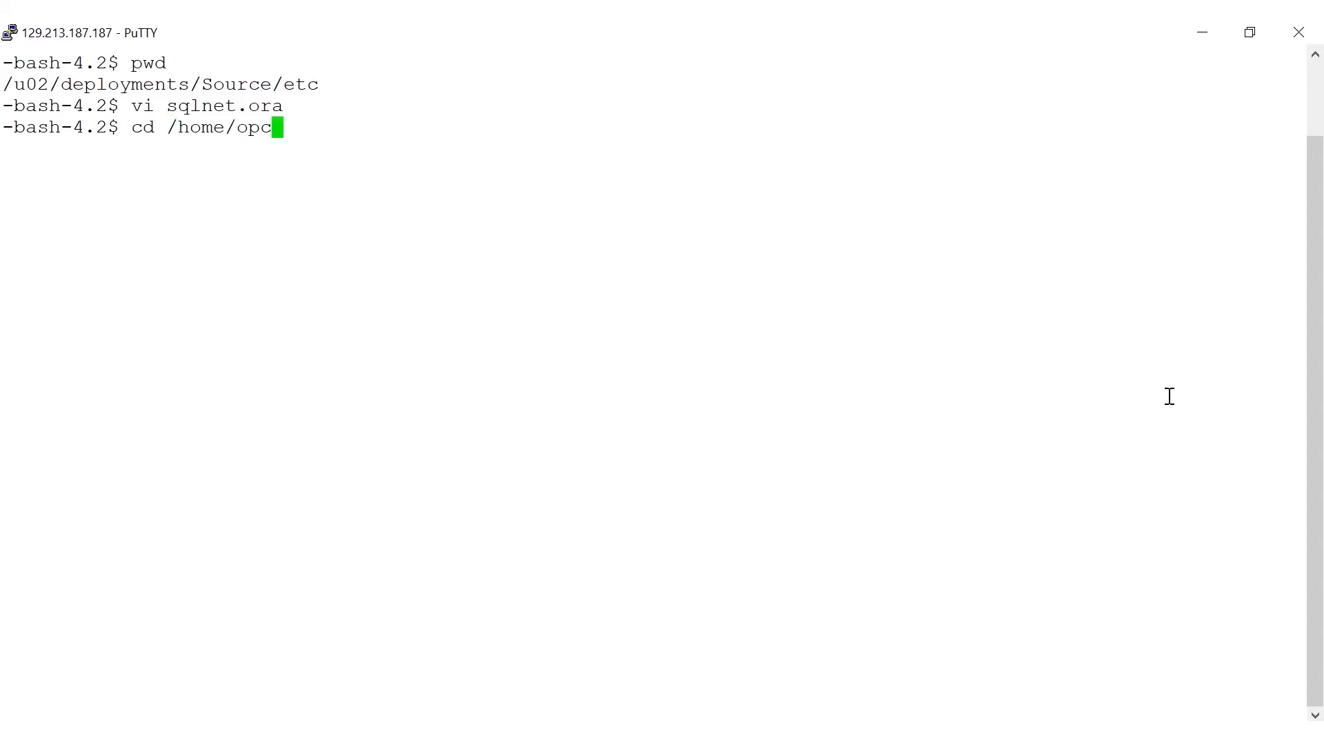
pyautogui.press('Return')
pyautogui.write('ls')
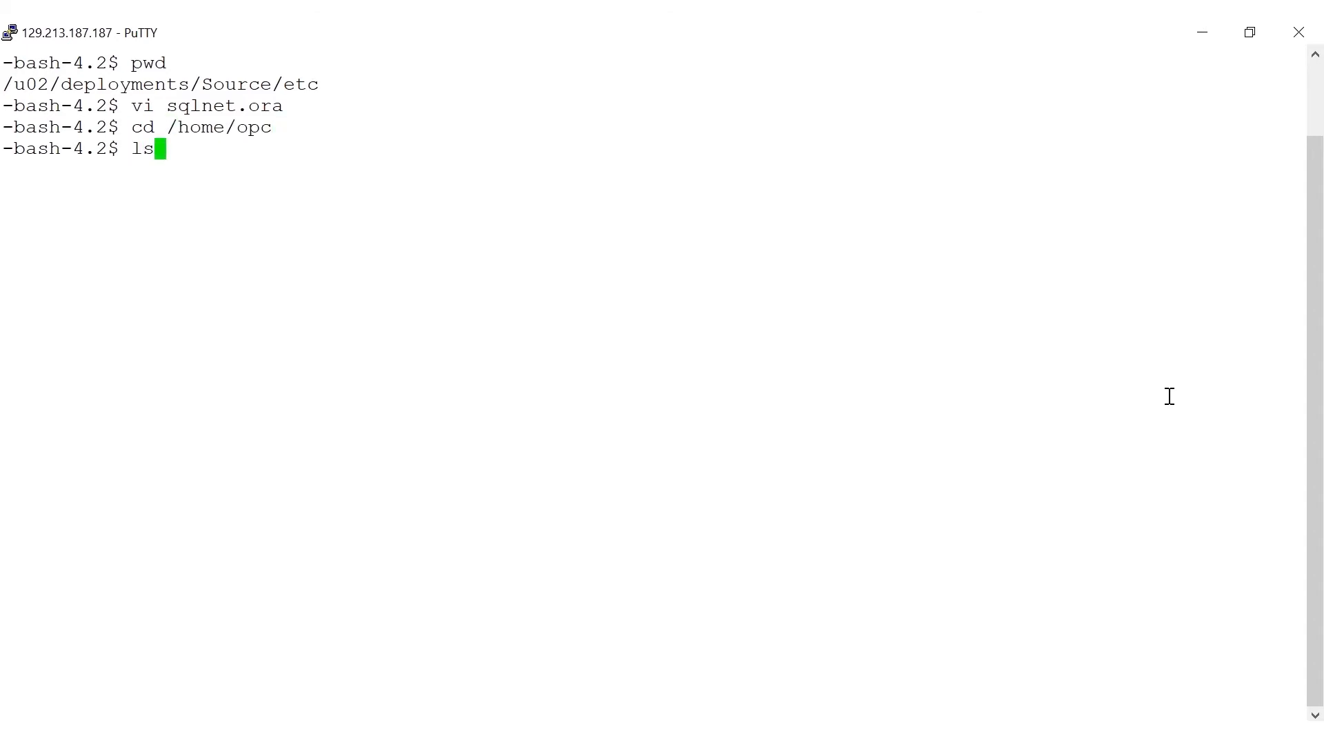
pyautogui.press('Return')
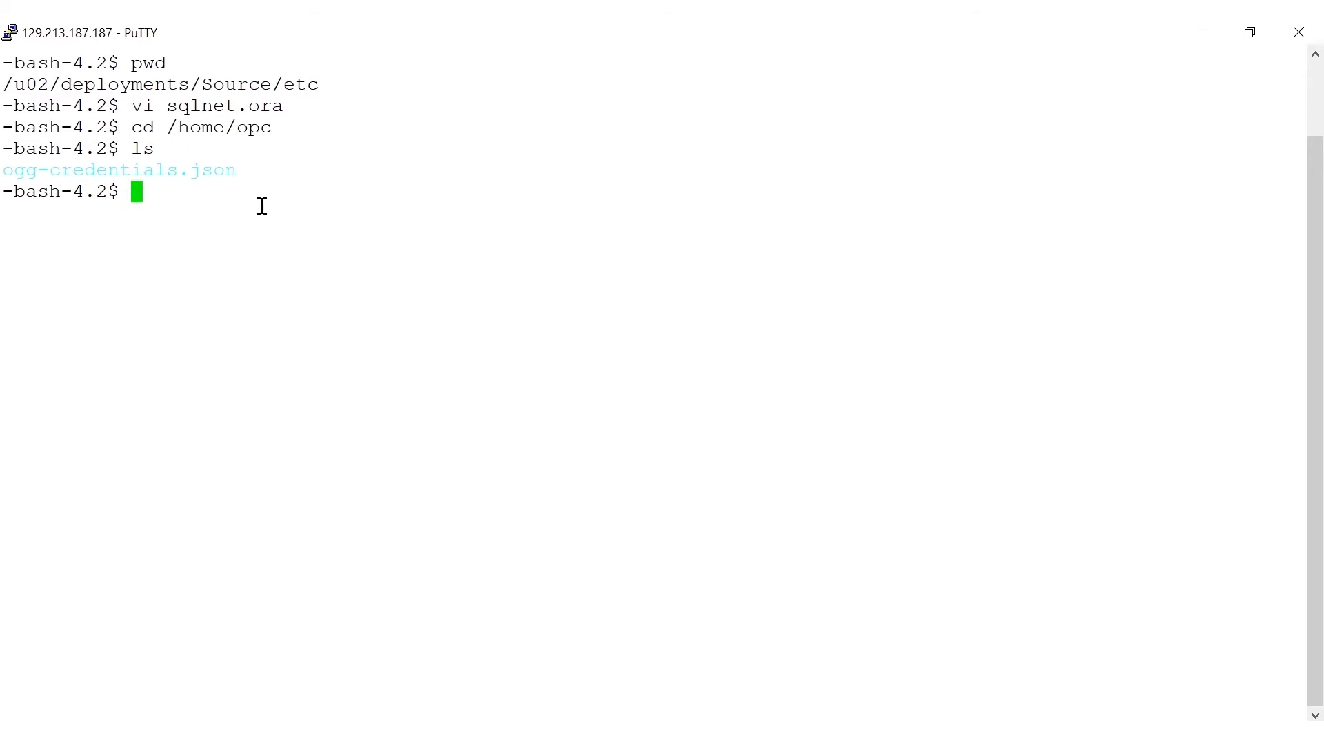
pyautogui.doubleClick(228, 172)
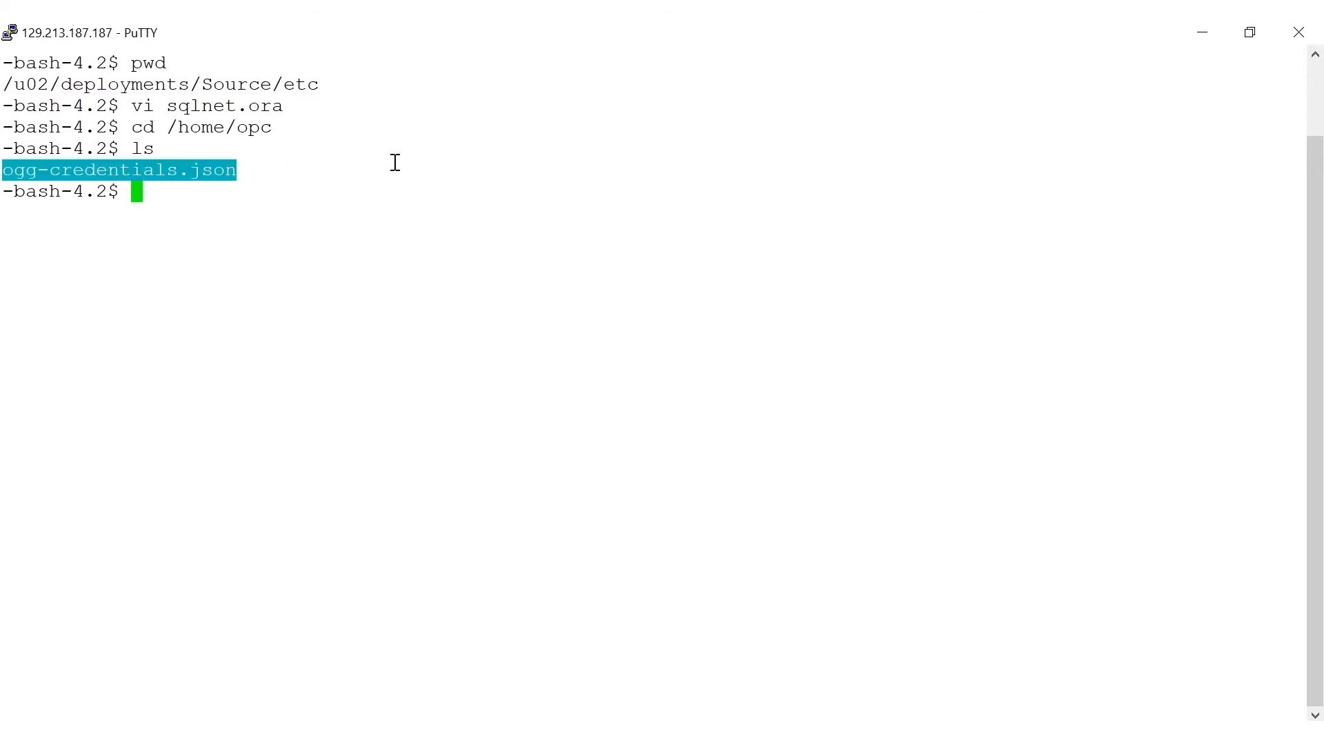
pyautogui.write('cat')
pyautogui.rightClick(395, 163)
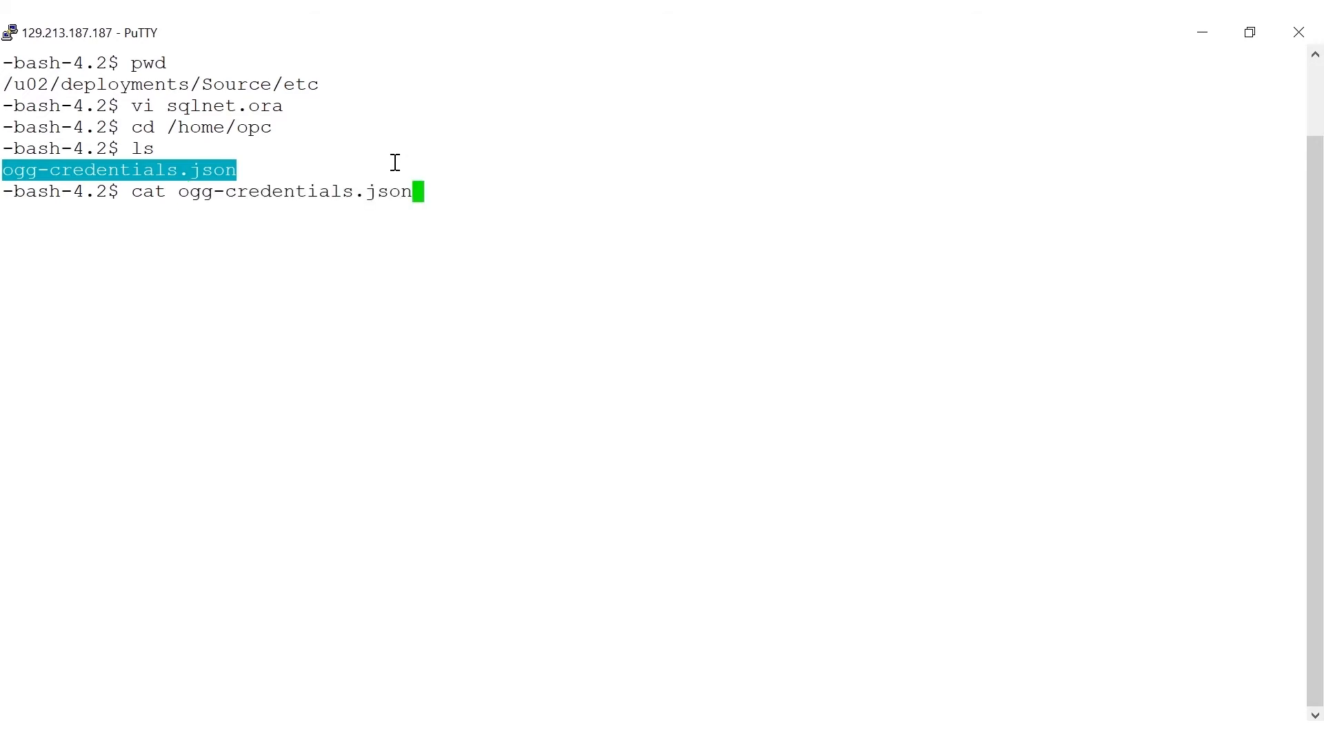
pyautogui.press('Return')
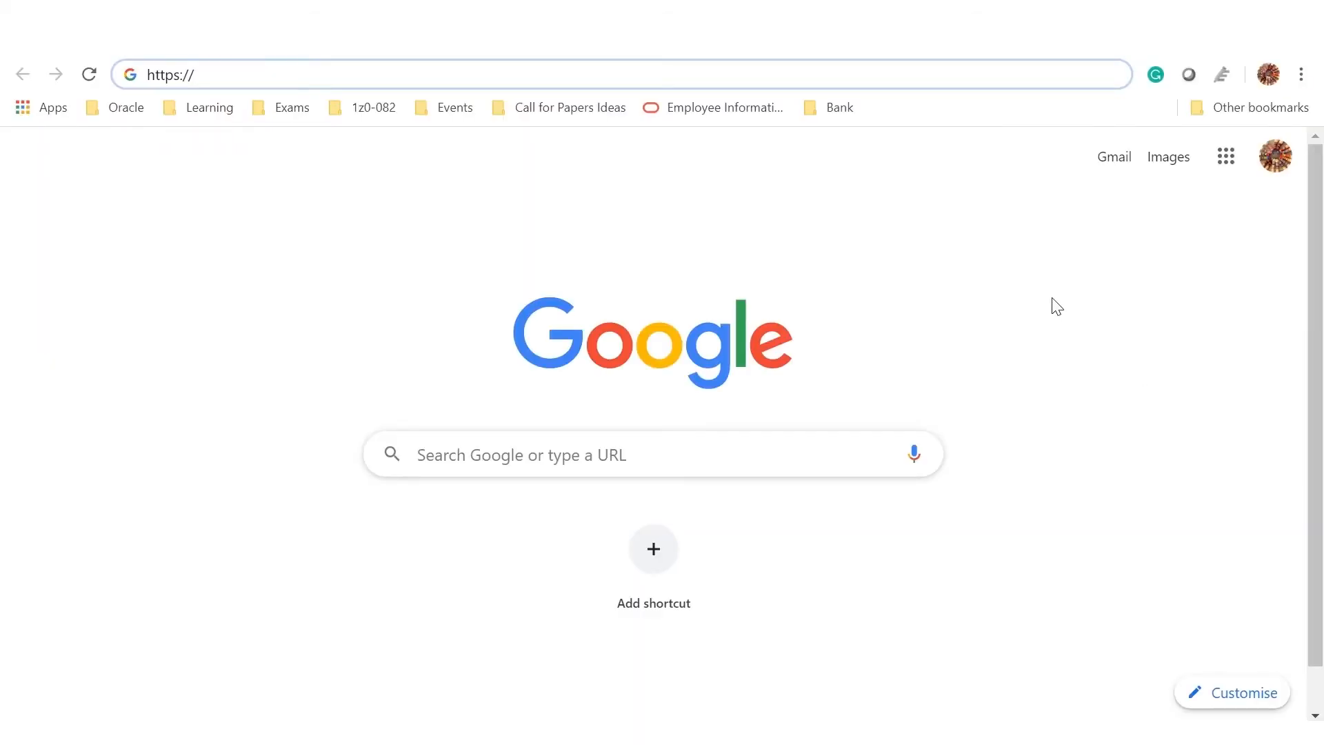
# Step: Load the server's https address and sign in to Service Manager as oggadmin
pyautogui.write('129.213.187.187')
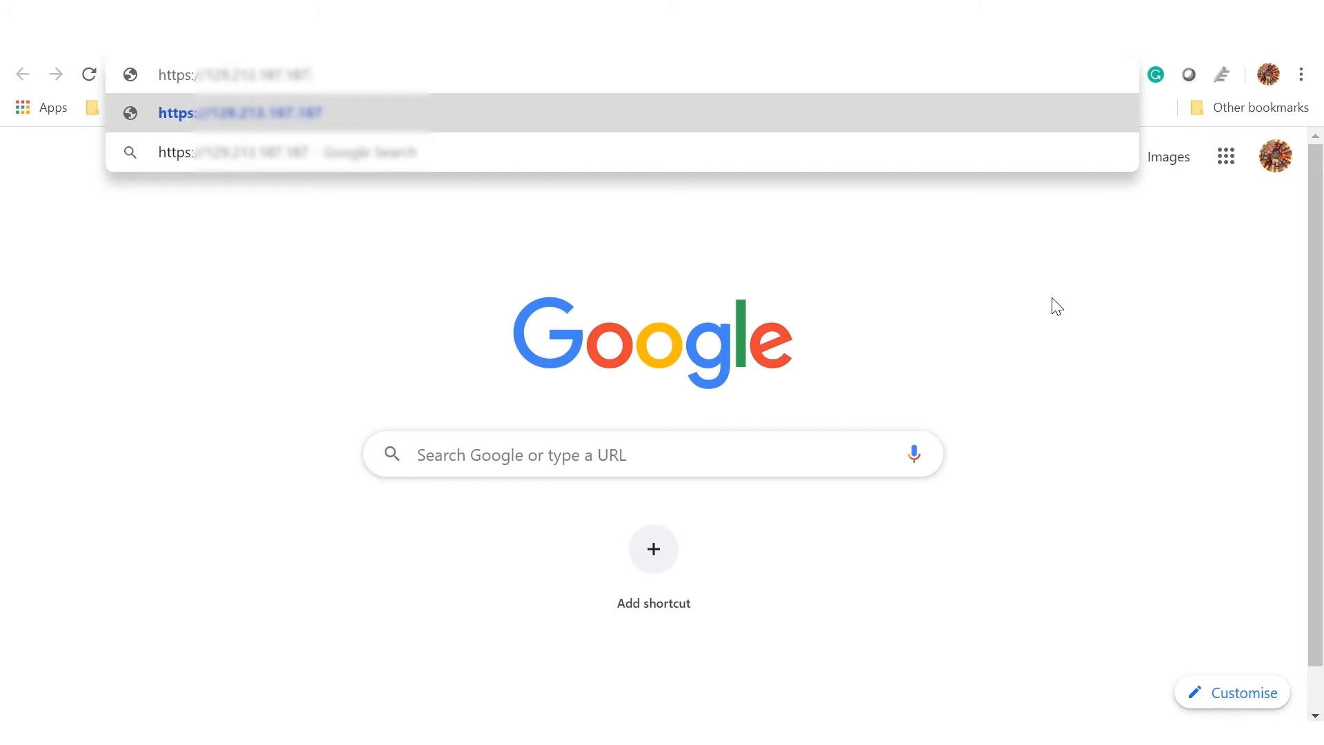
pyautogui.press('Return')
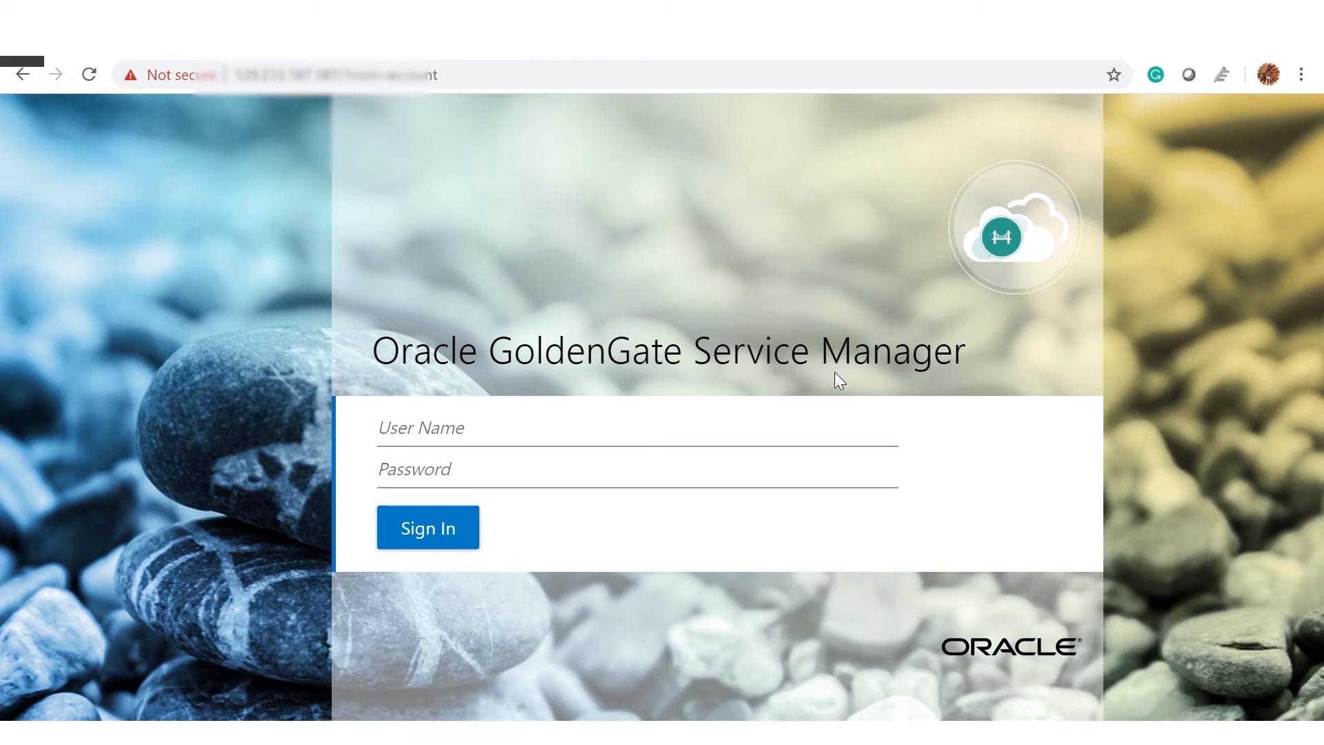
pyautogui.write('oggadmin')
pyautogui.click(829, 477)
pyautogui.hotkey('ctrl', 'v')
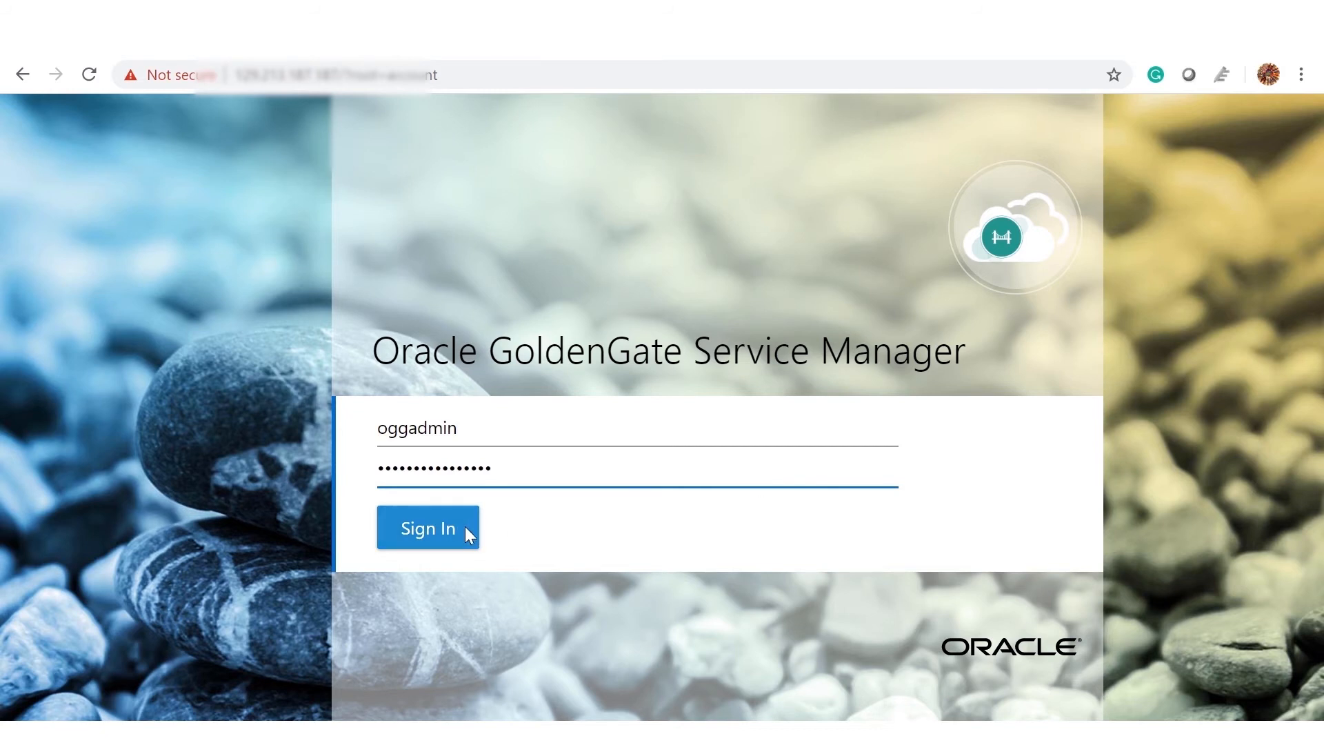
pyautogui.click(465, 527)
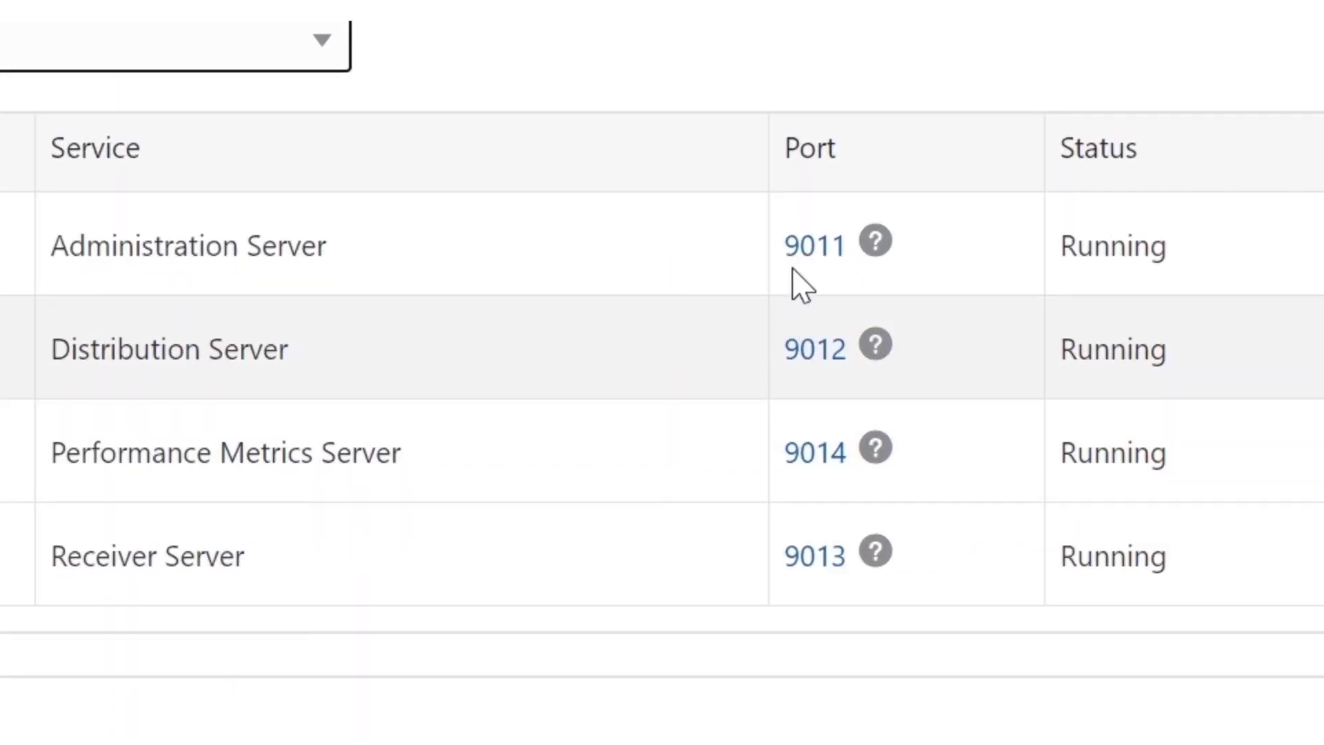
# Step: Sign in as oggadmin to the Source Administration Server on port 9011
pyautogui.click(806, 249)
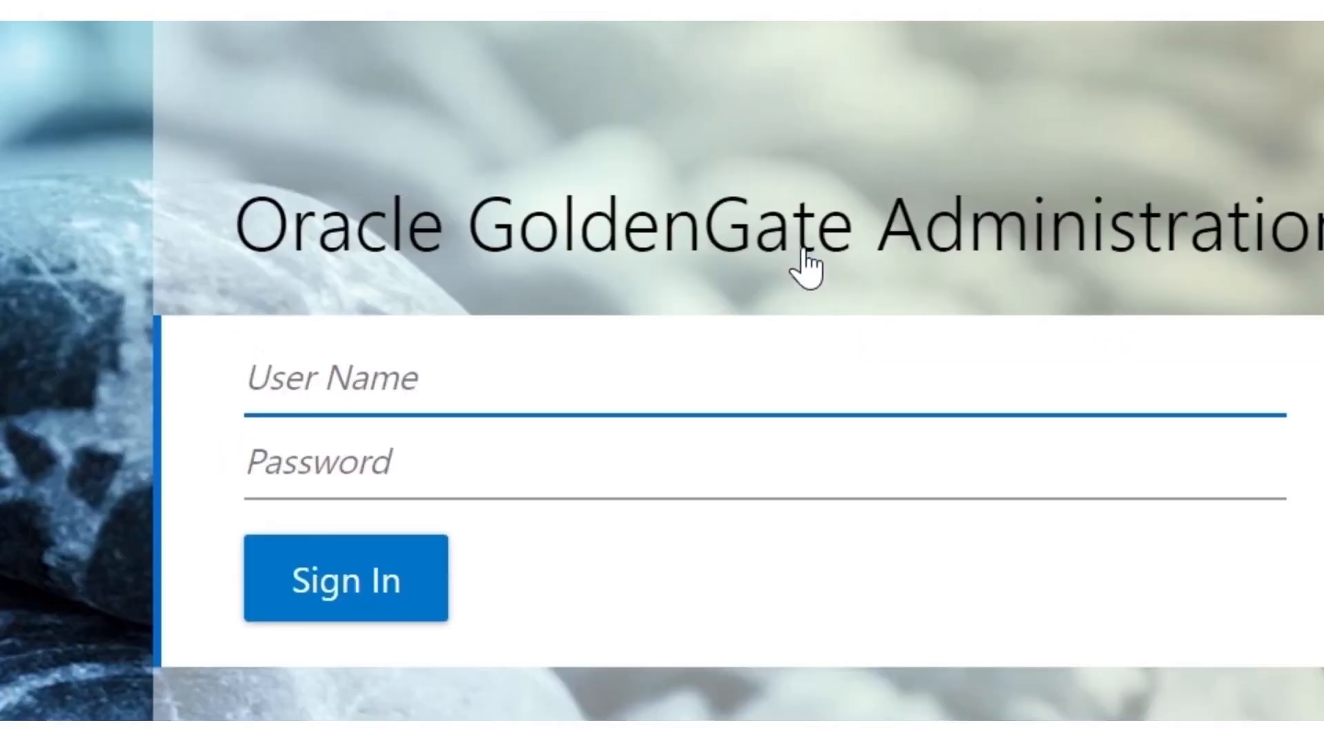
pyautogui.write('oggadmi')
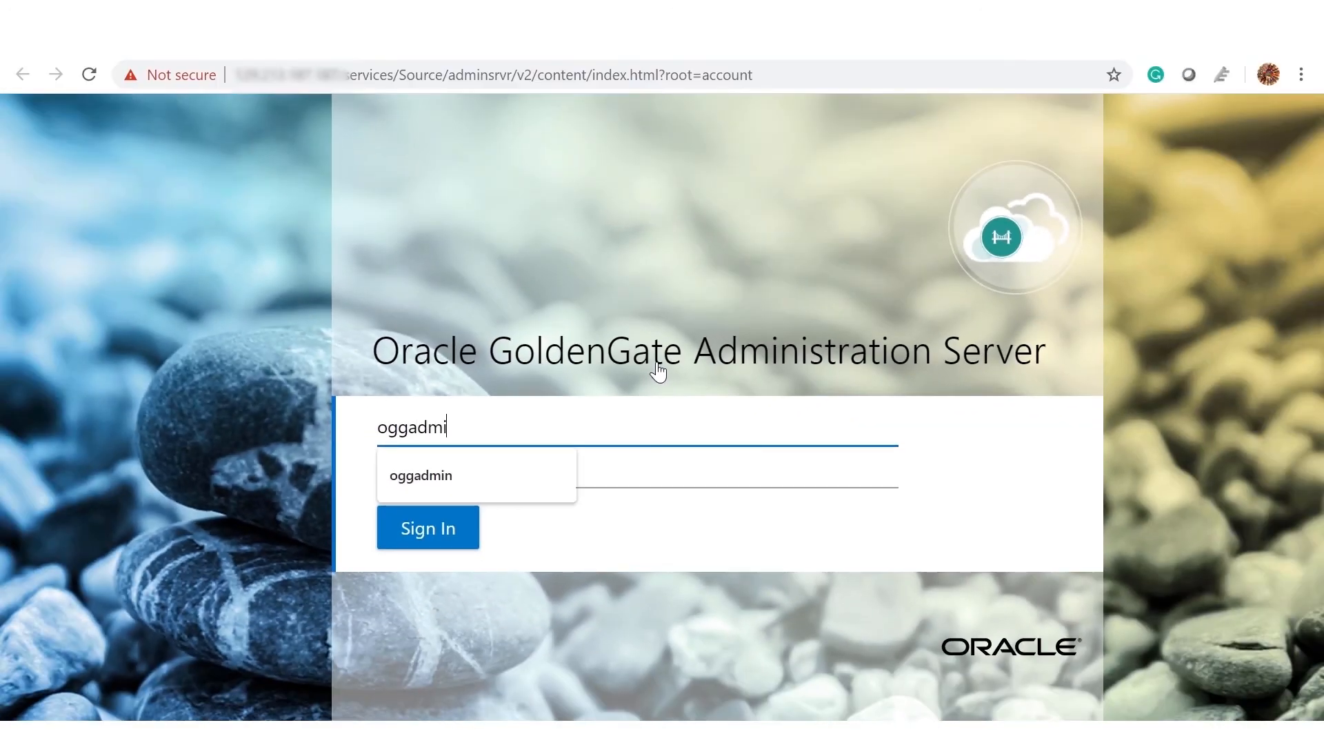
pyautogui.write('n')
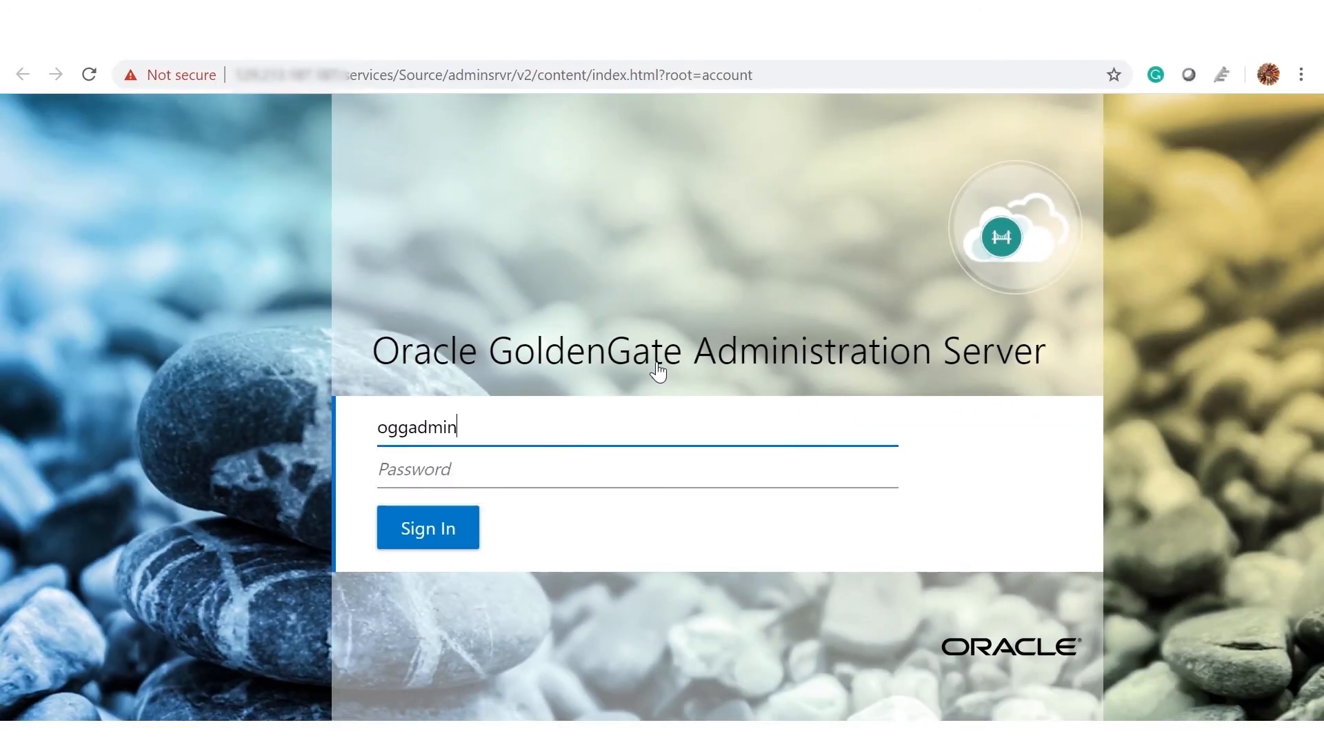
pyautogui.click(564, 463)
pyautogui.hotkey('ctrl', 'v')
pyautogui.click(427, 529)
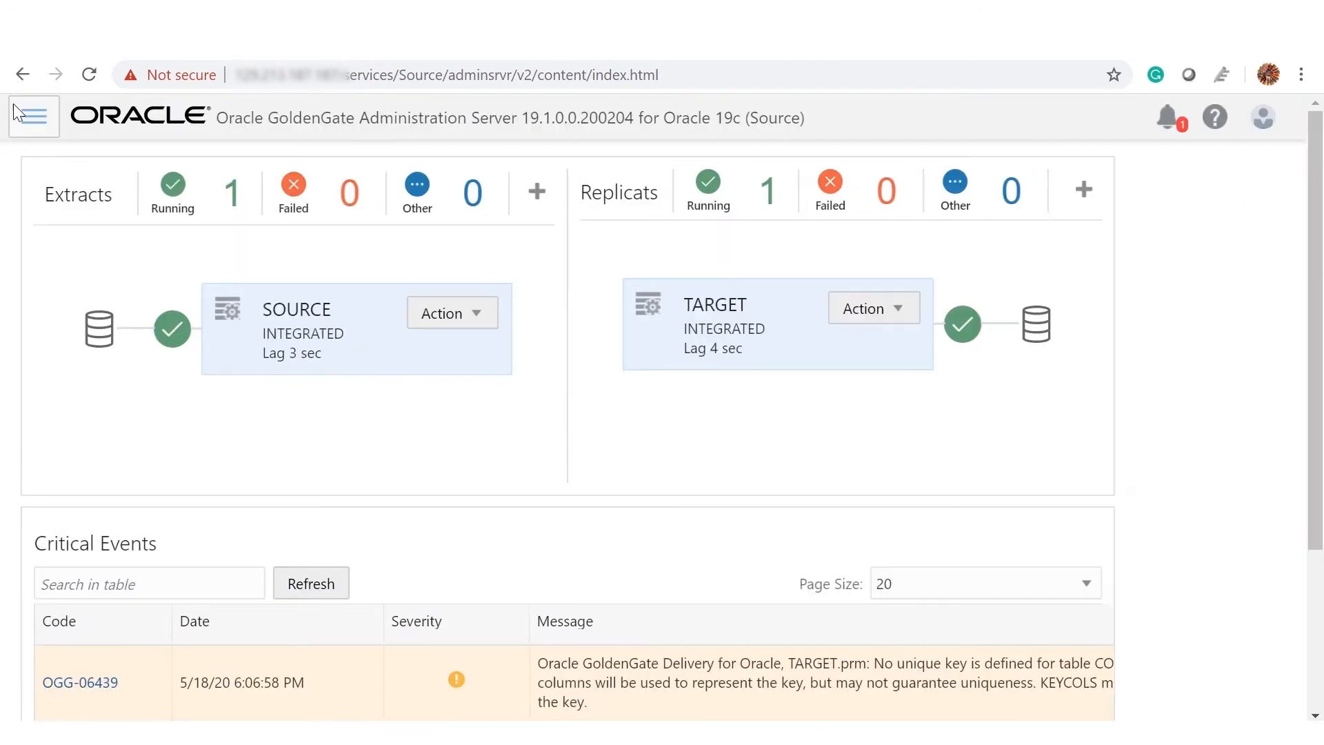
pyautogui.click(26, 103)
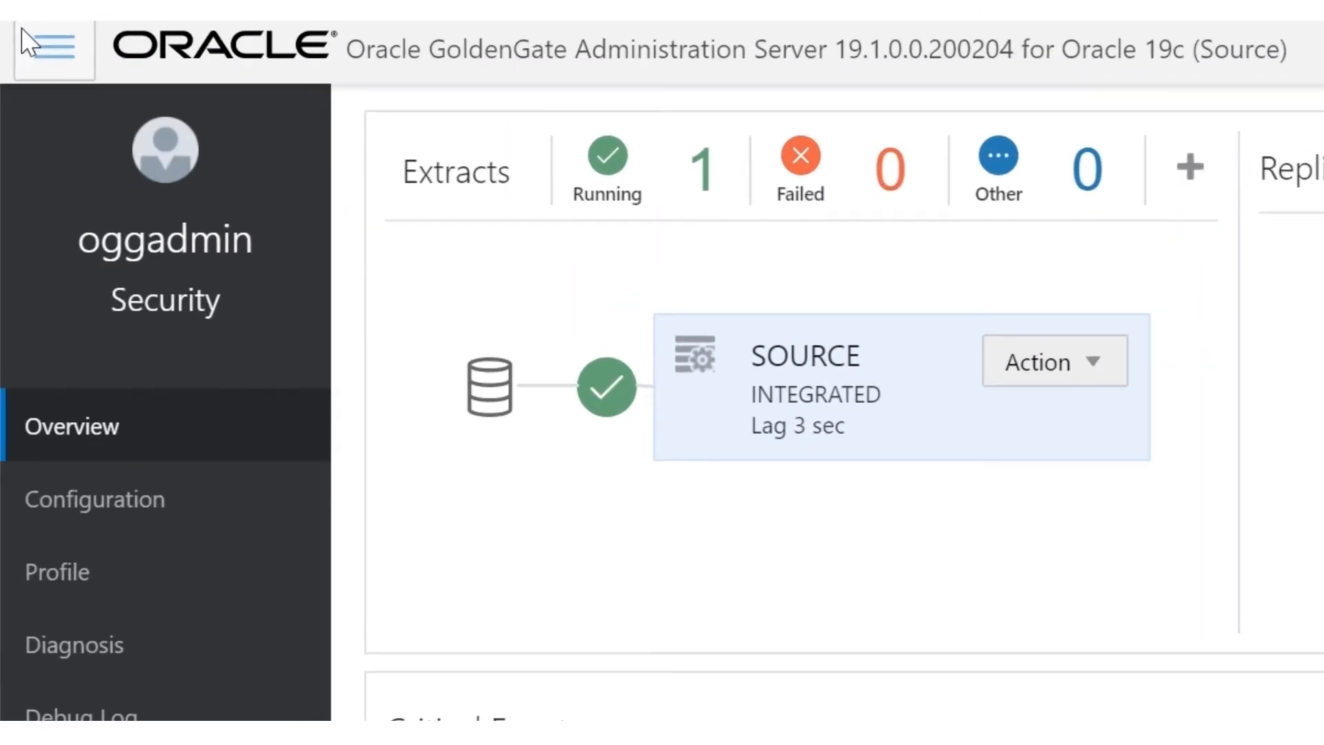
# Step: Add credential alias cdb_source with User ID C##user01@SOURCEDB_IAD19N on the Configuration page
pyautogui.click(123, 510)
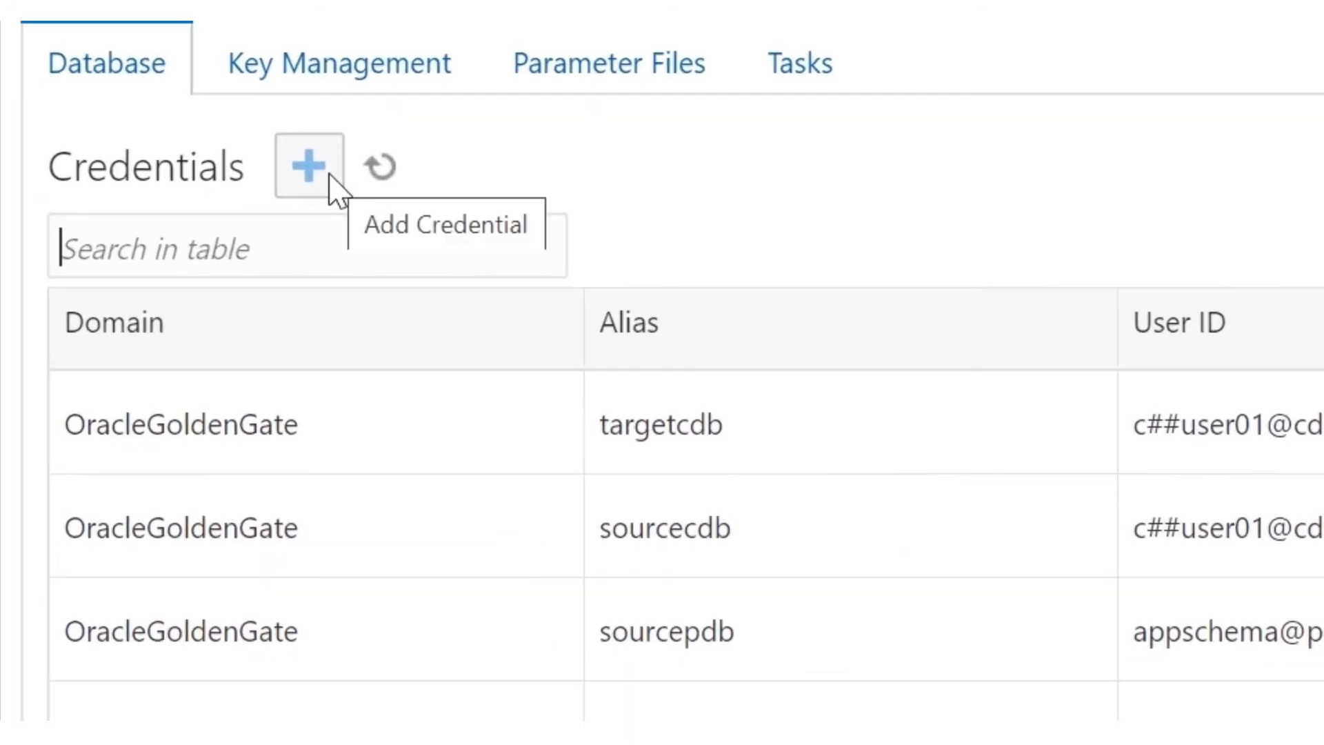
pyautogui.click(330, 174)
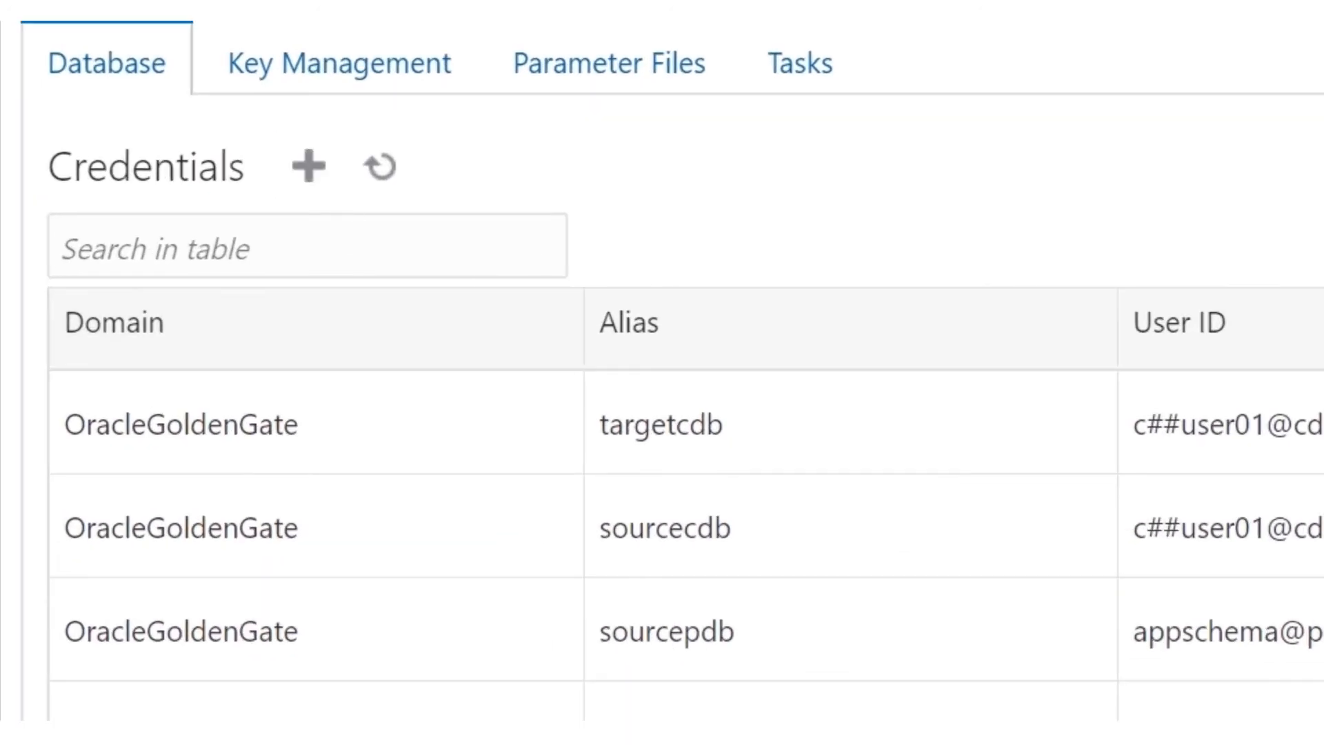
pyautogui.scroll(-3, 662, 373)
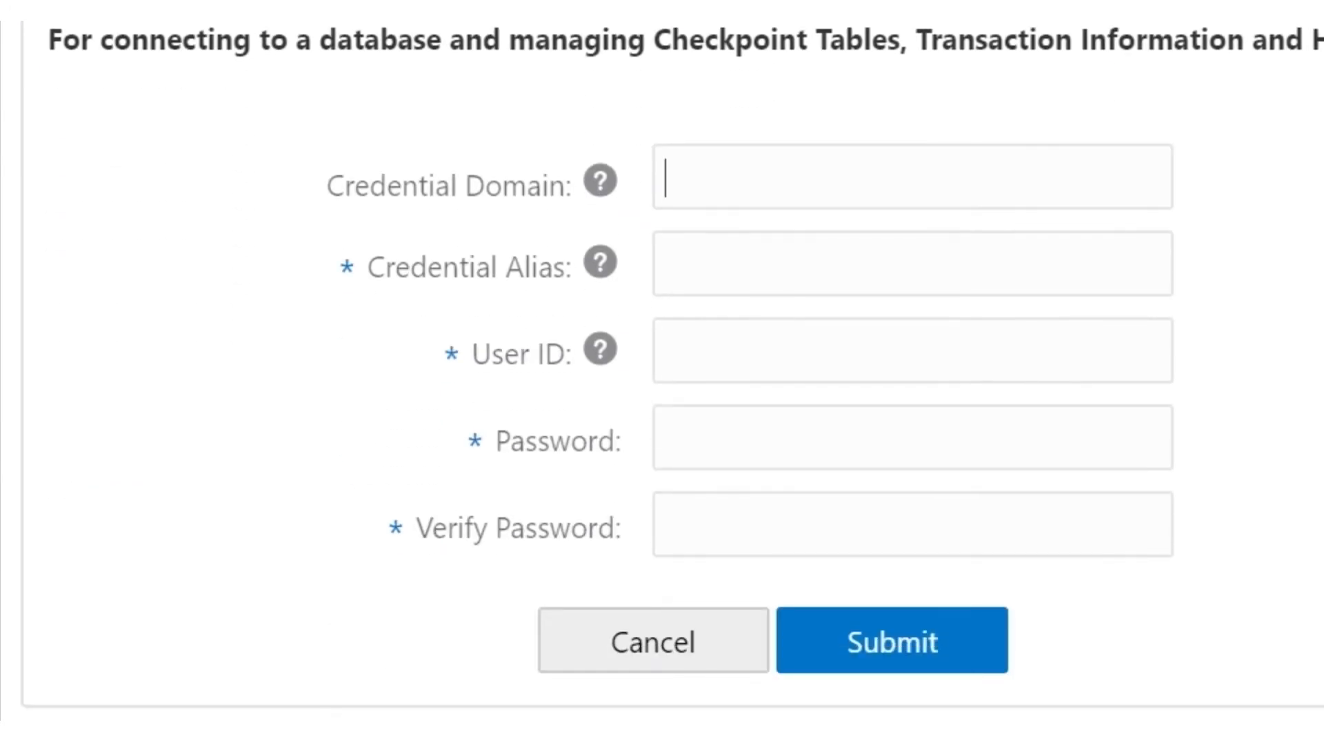
pyautogui.click(1091, 276)
pyautogui.write('cdb_')
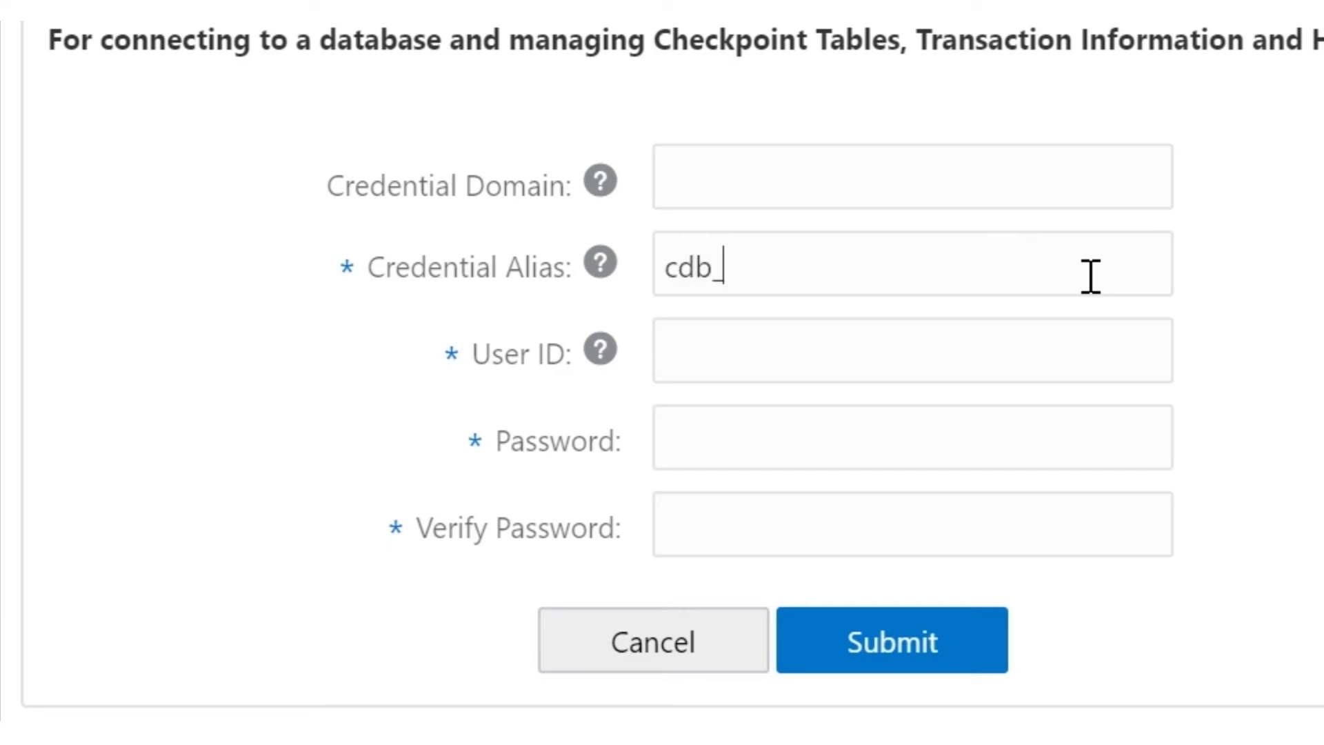
pyautogui.write('source')
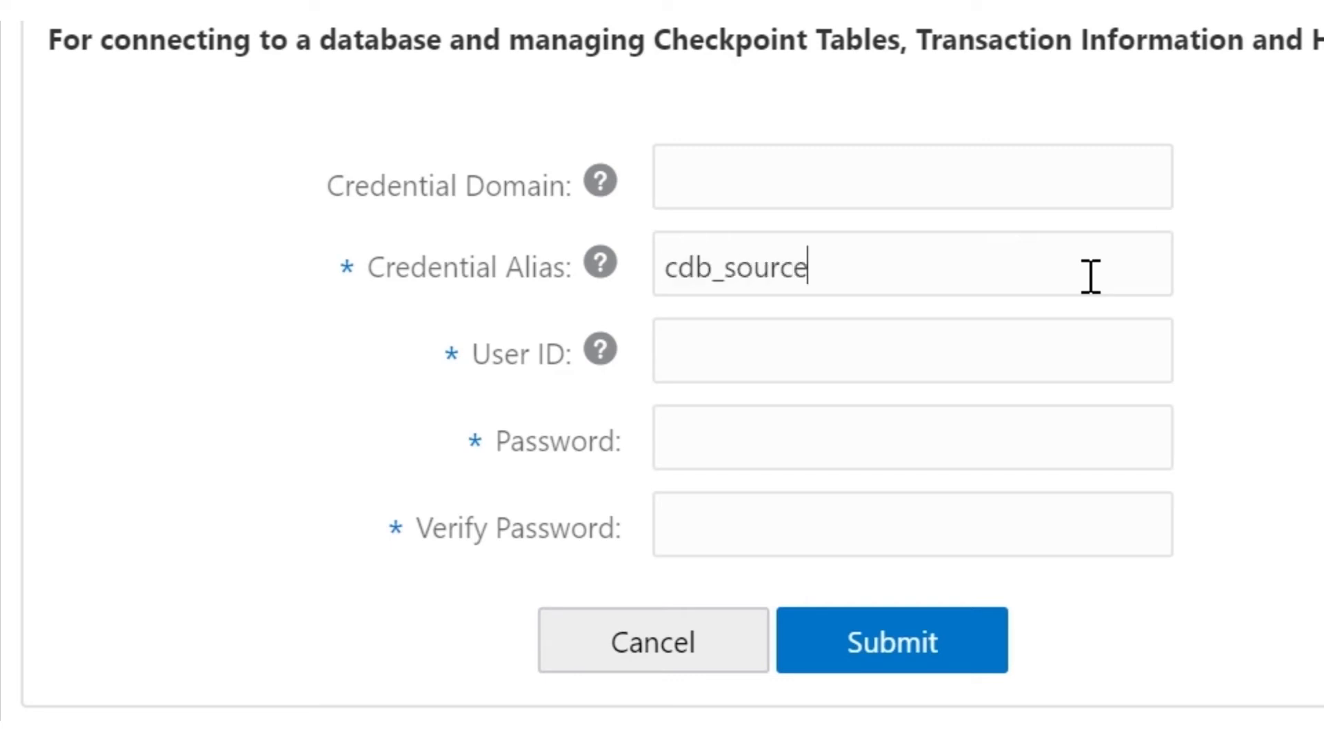
pyautogui.click(1021, 362)
pyautogui.write('C##user01')
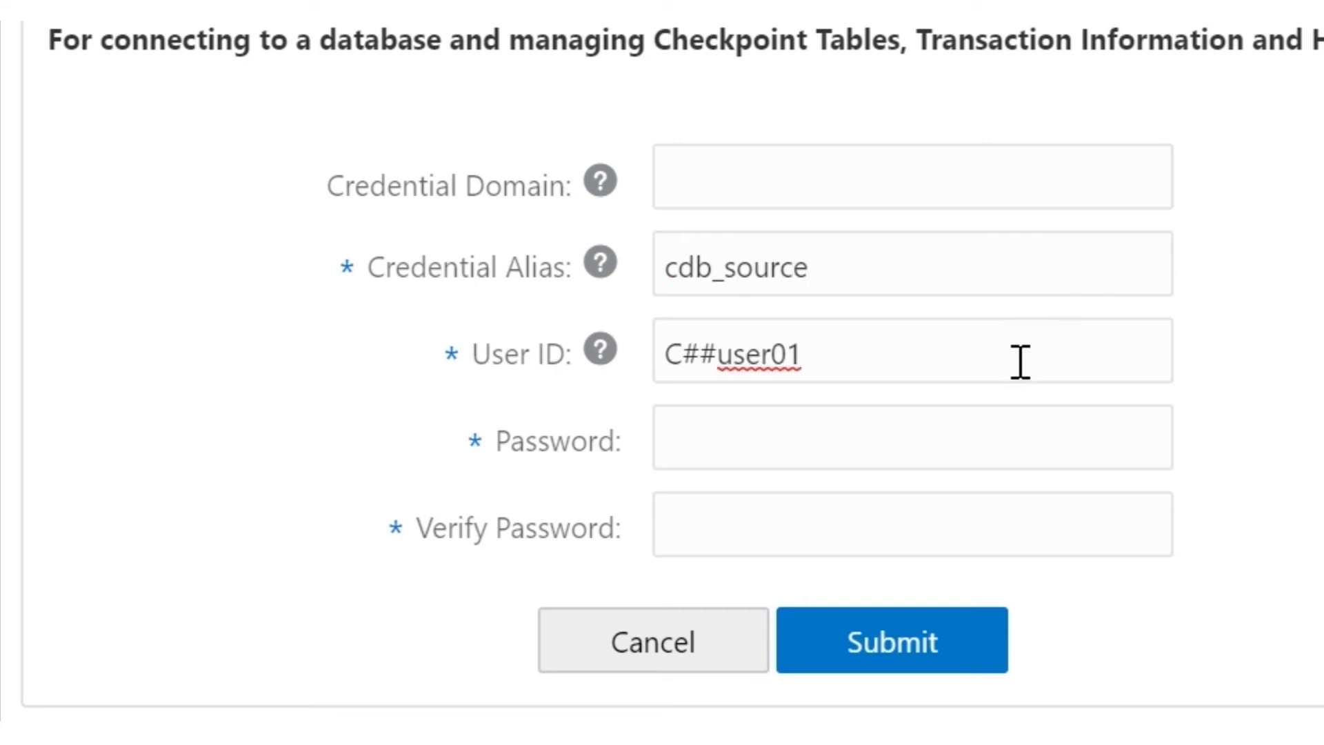
pyautogui.write('@')
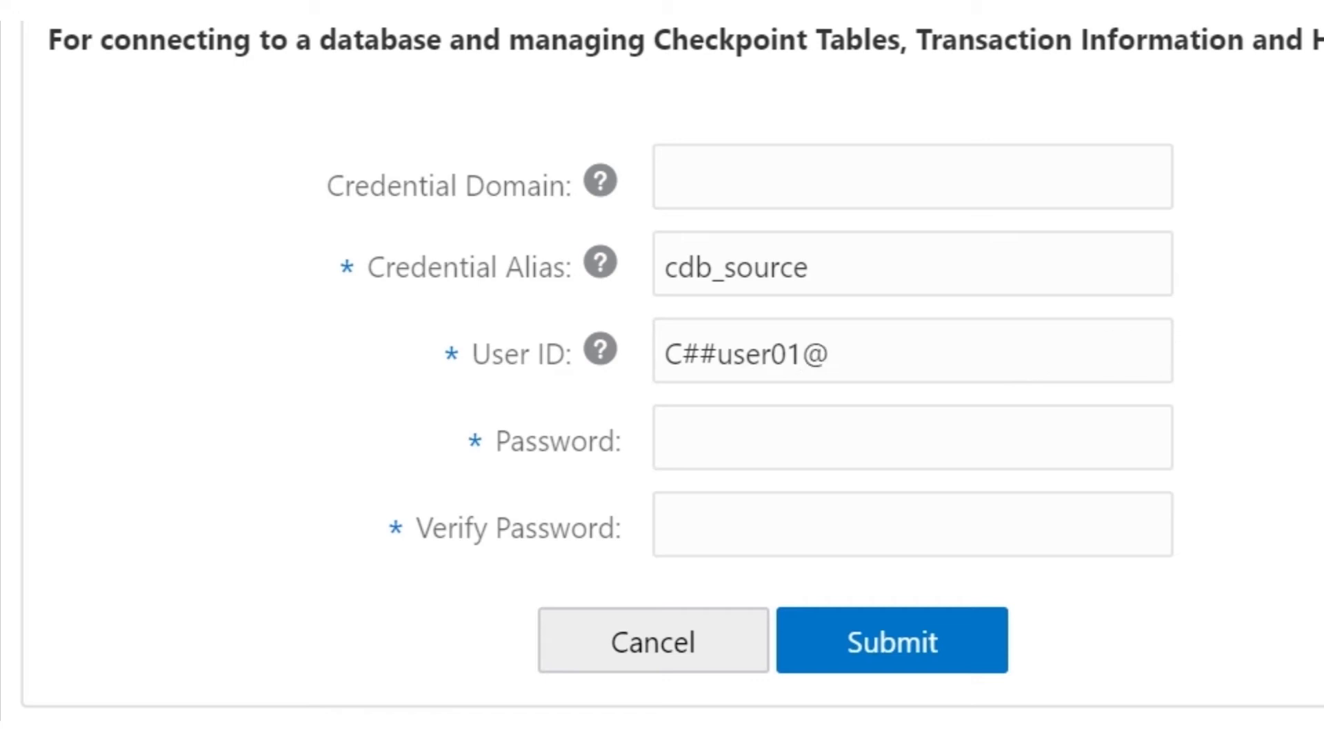
pyautogui.write('SOURCEDB_IAD19N')
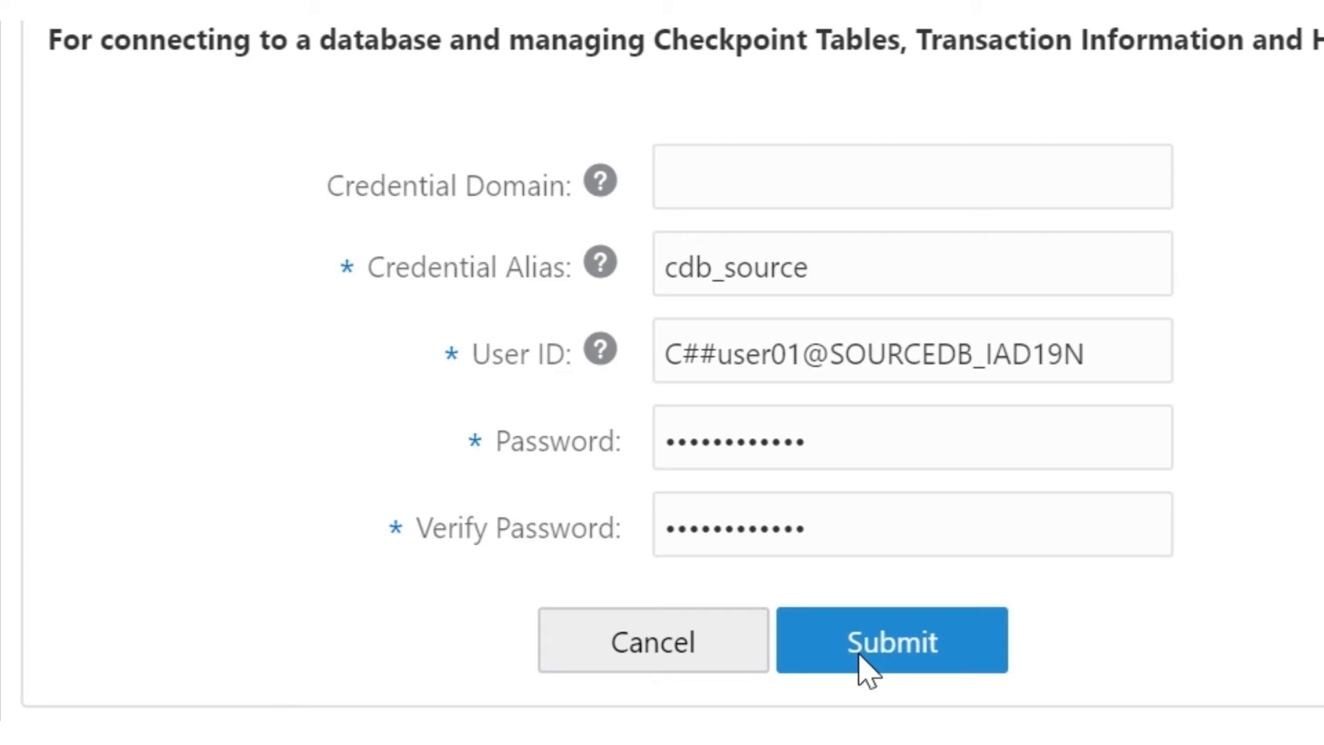
pyautogui.click(867, 669)
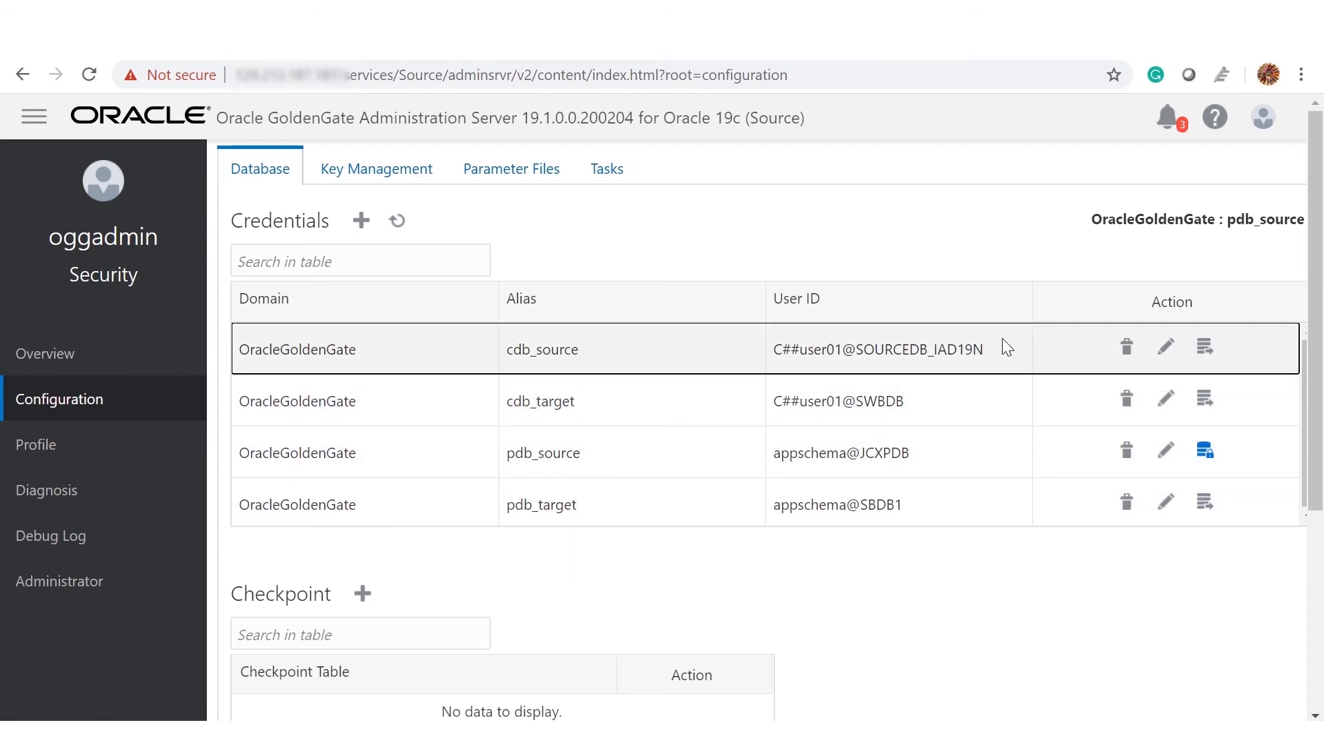
# Step: Log in to the database as cdb_source, cdb_target, pdb_source and pdb_target, finishing on pdb_source
pyautogui.click(1203, 353)
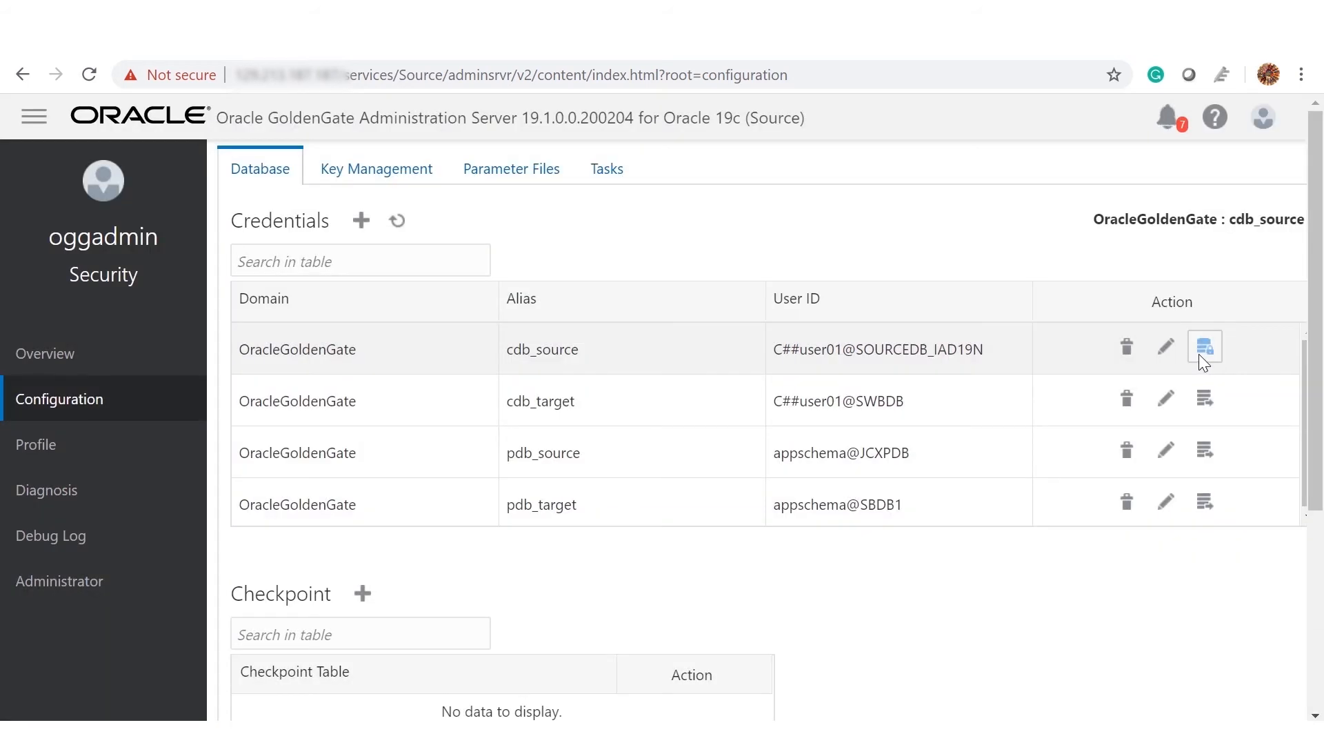
pyautogui.moveTo(1095, 221); pyautogui.dragTo(1310, 240)
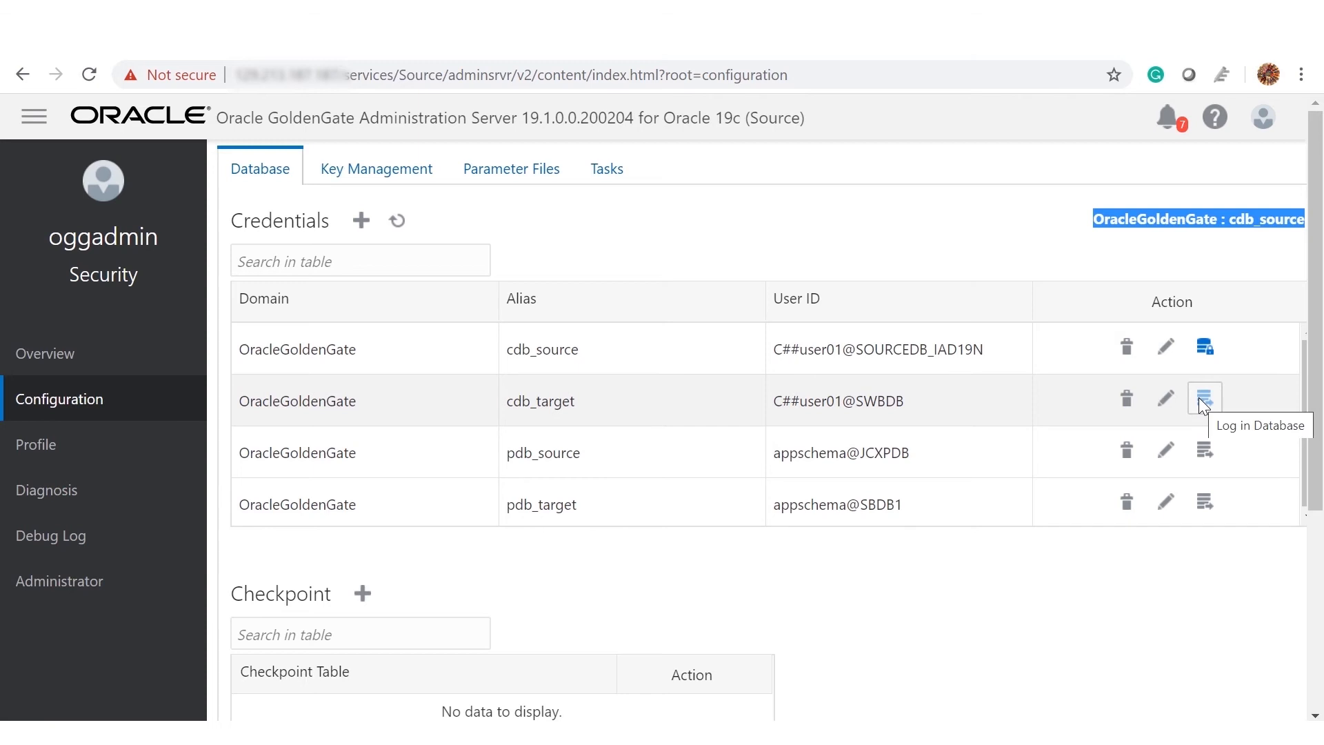
pyautogui.click(1200, 400)
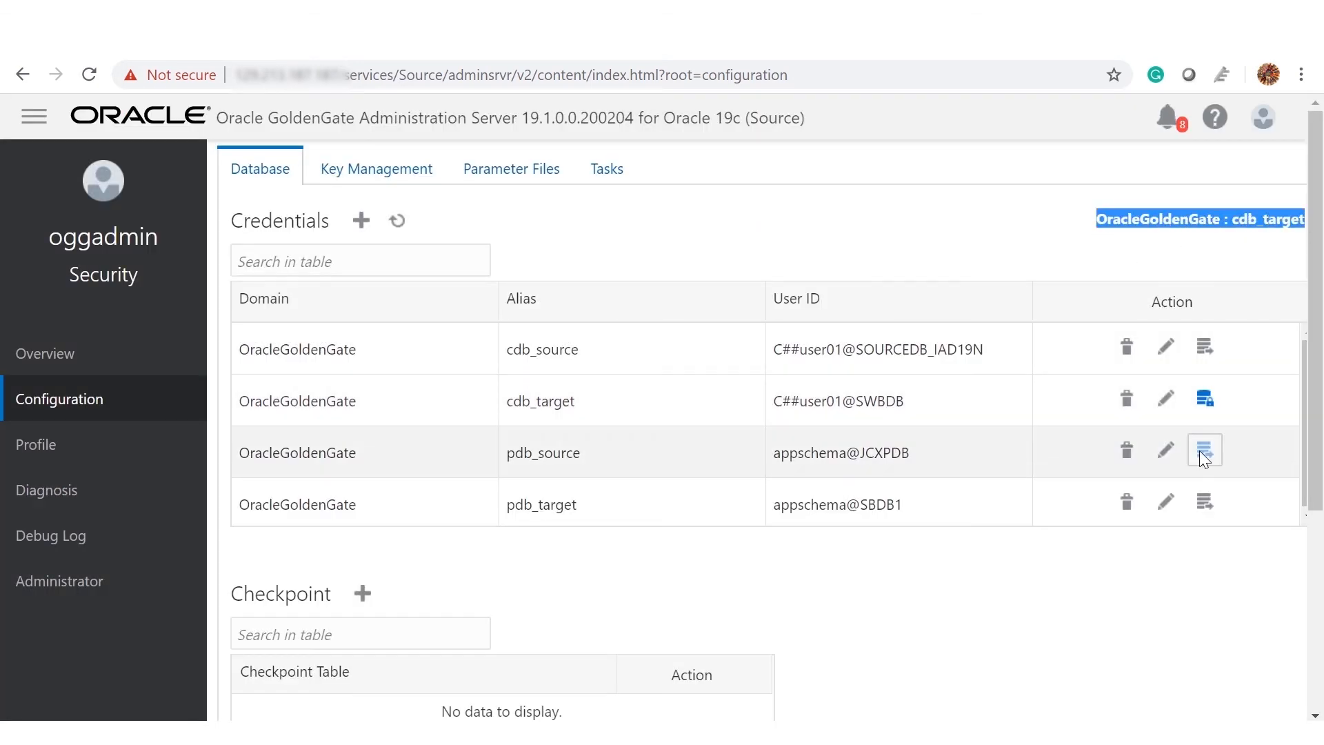
pyautogui.click(1202, 454)
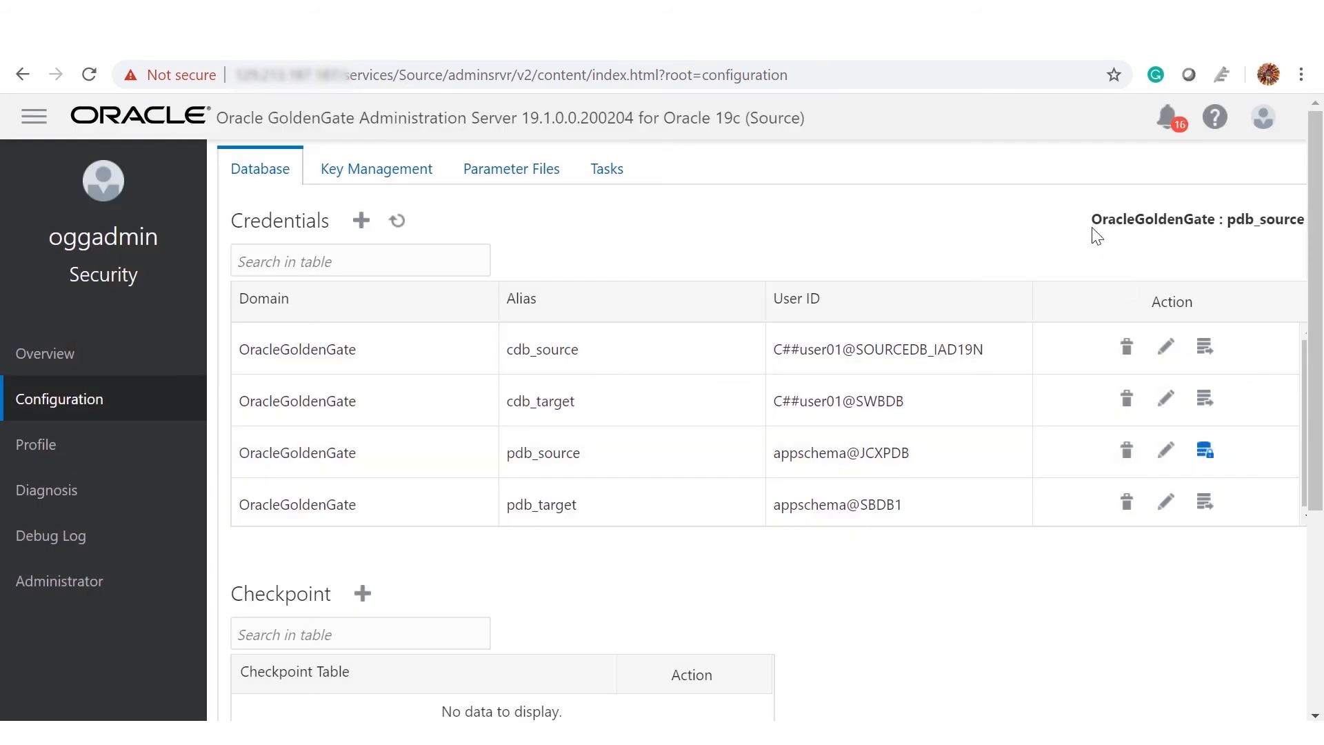
pyautogui.moveTo(1094, 229); pyautogui.dragTo(1282, 274)
pyautogui.click(1203, 497)
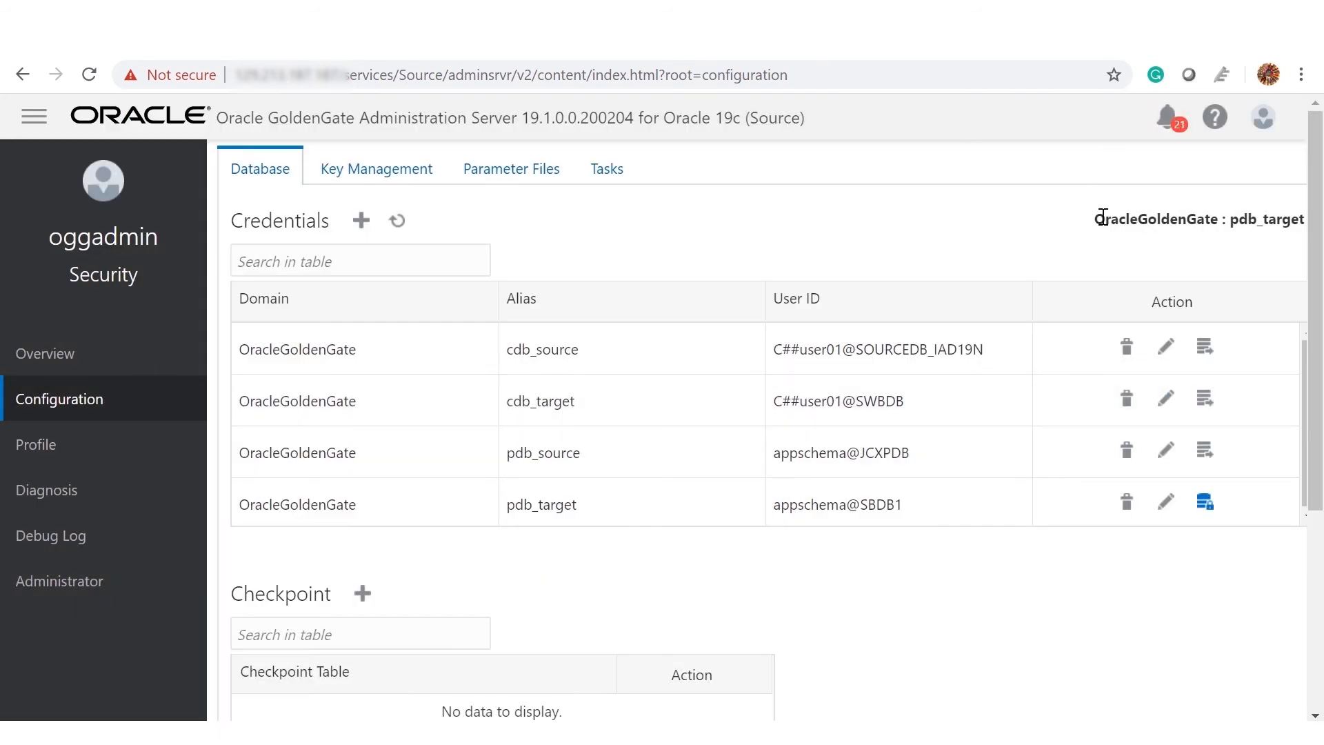
pyautogui.moveTo(1095, 221); pyautogui.dragTo(1274, 260)
pyautogui.click(1274, 260)
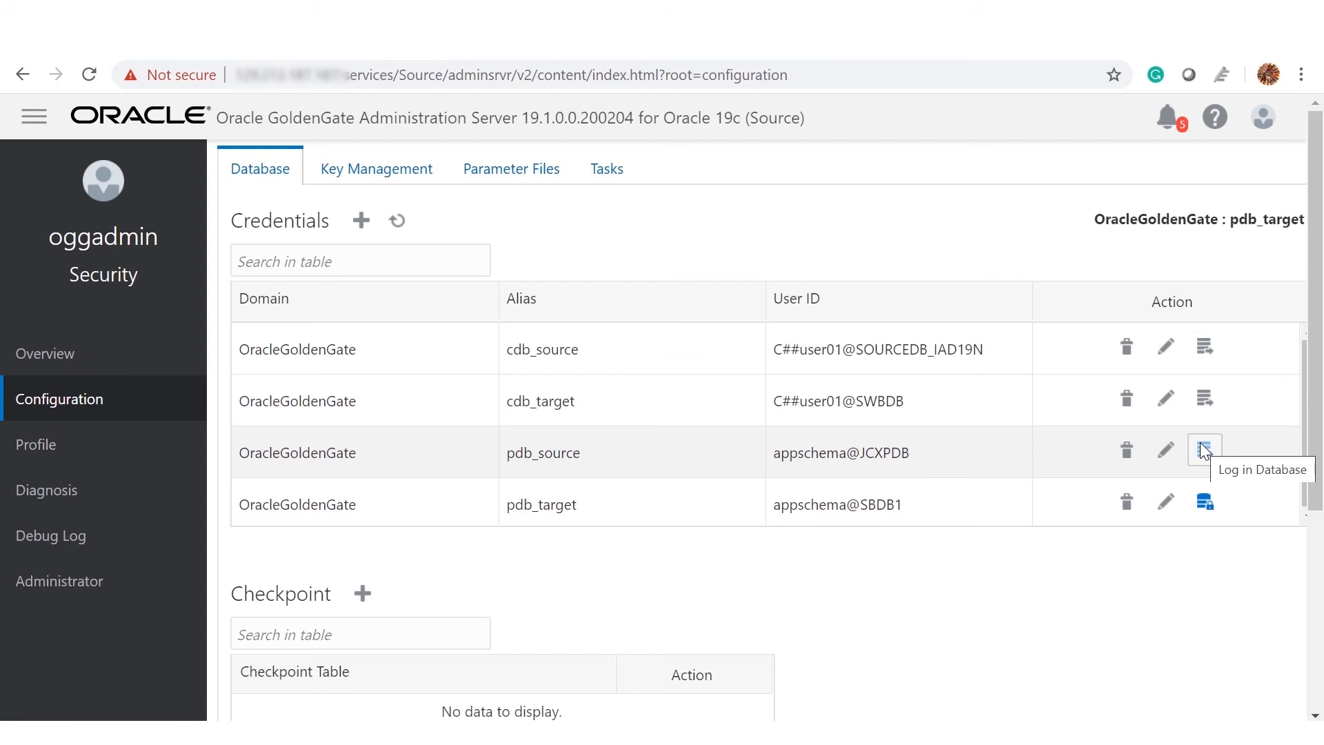
pyautogui.click(1204, 450)
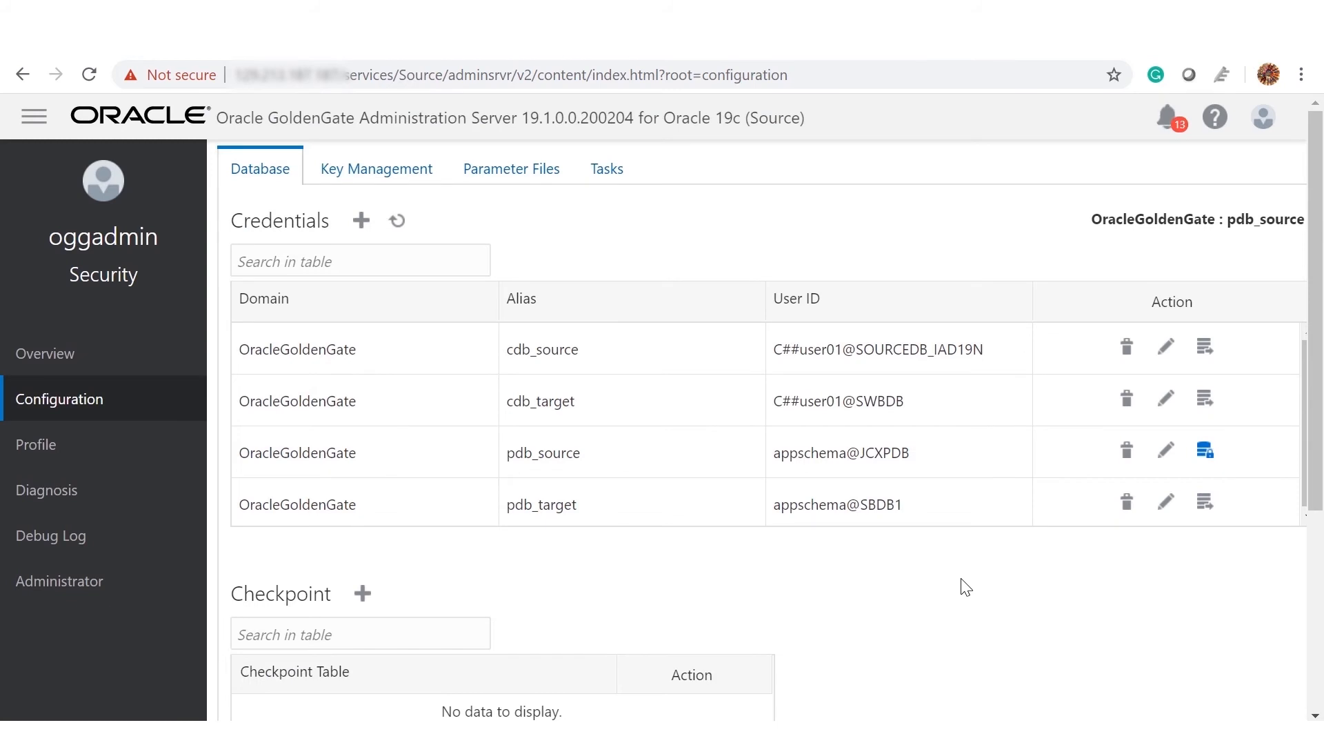
pyautogui.scroll(-2, 966, 587)
# Step: Add the checkpoint table JCXPDB.appschema.chkpttab
pyautogui.scroll(-3, 962, 585)
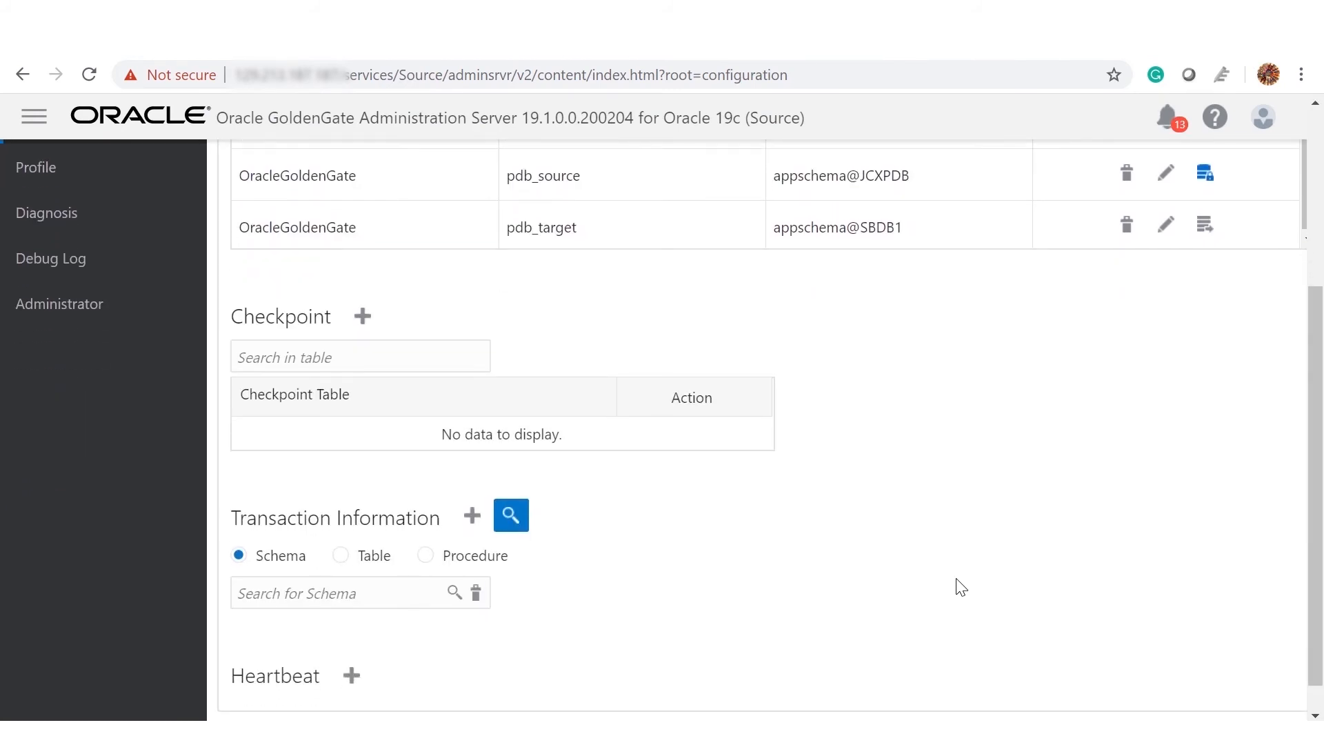
pyautogui.scroll(-1, 777, 496)
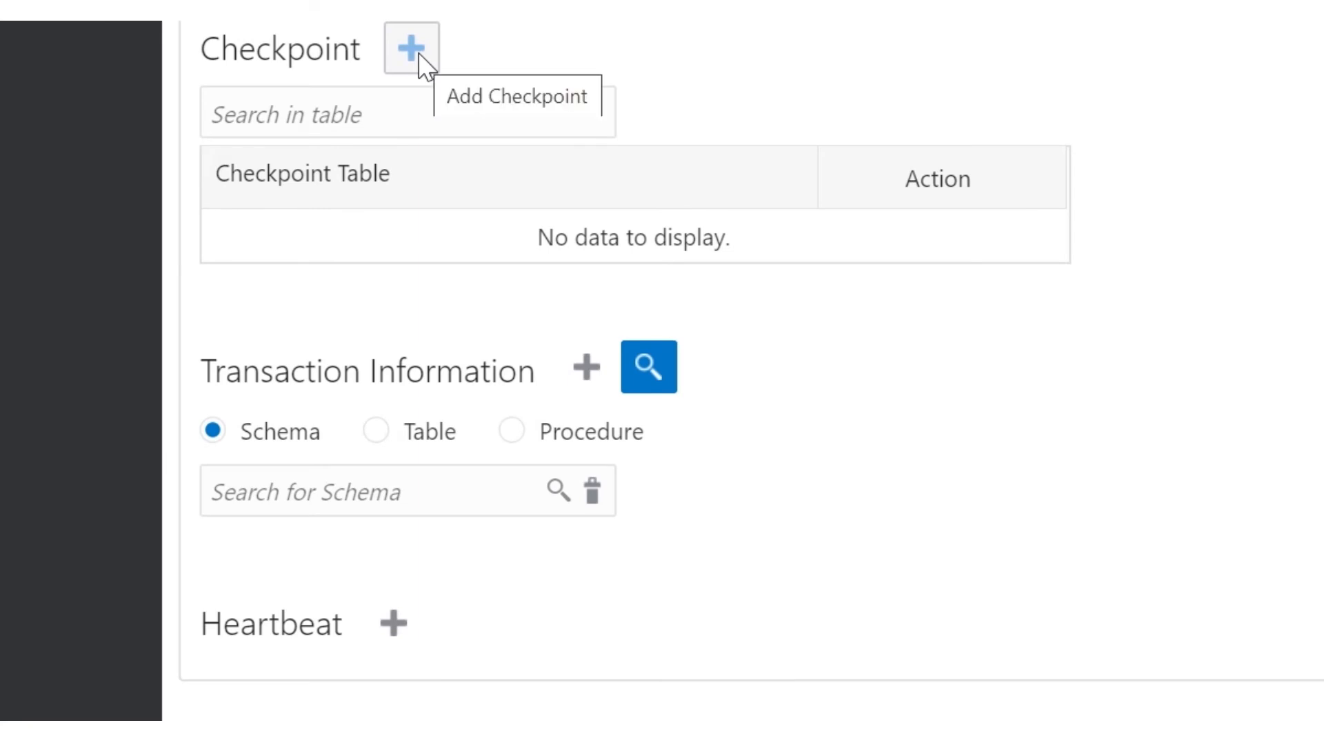
pyautogui.click(419, 54)
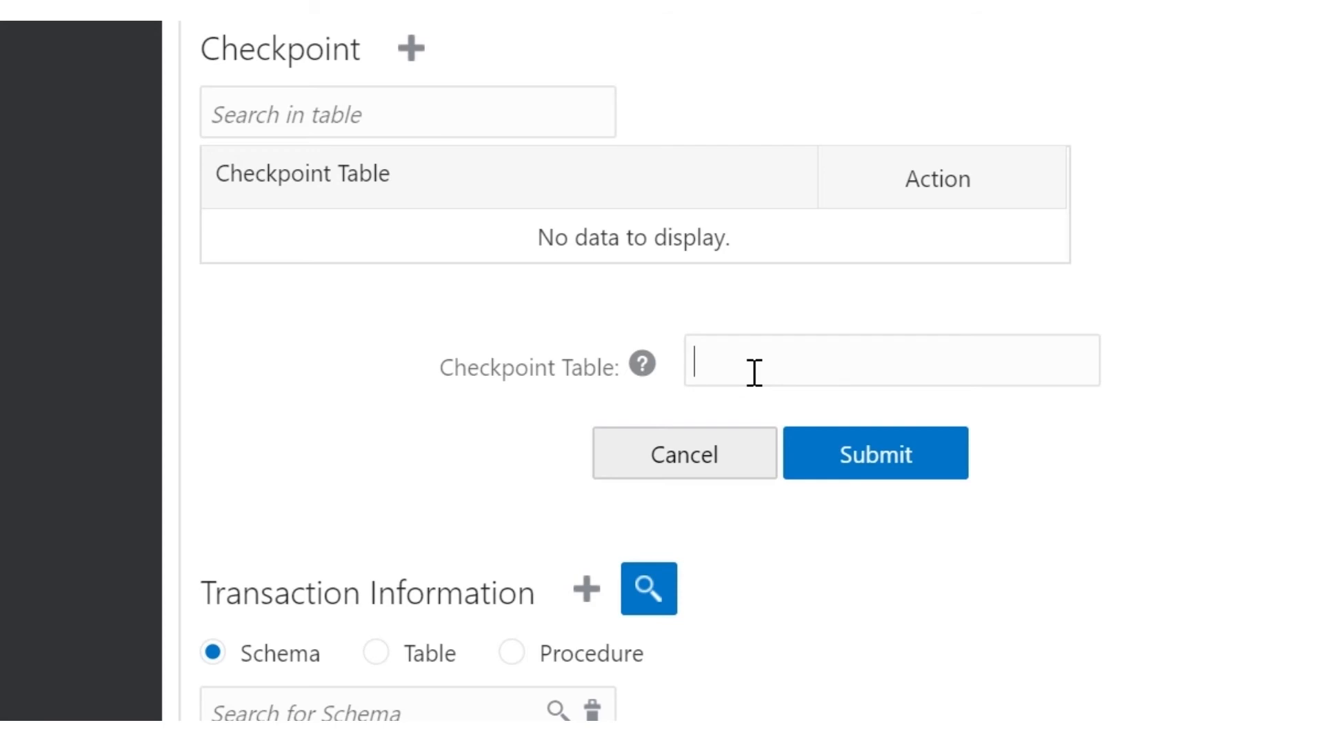
pyautogui.write('JCXPDB.appschema.chkpttab')
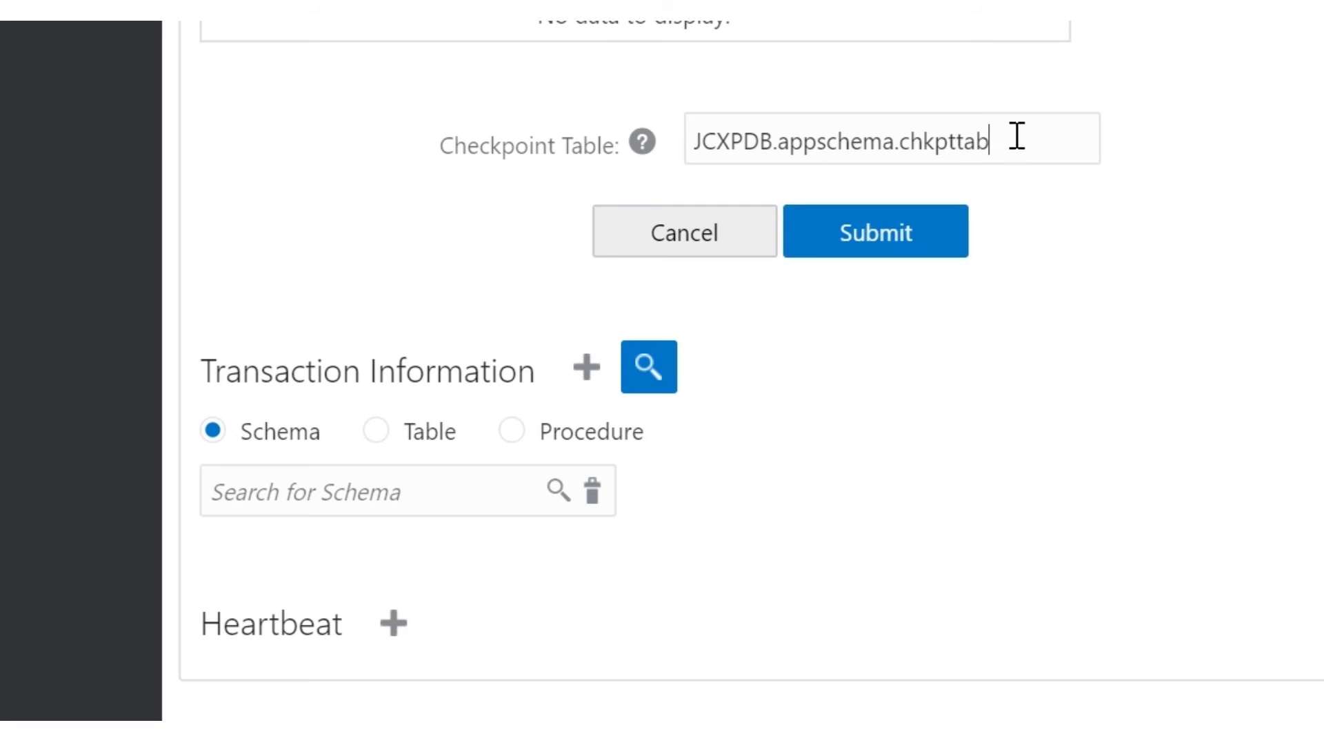
pyautogui.scroll(1, 1017, 136)
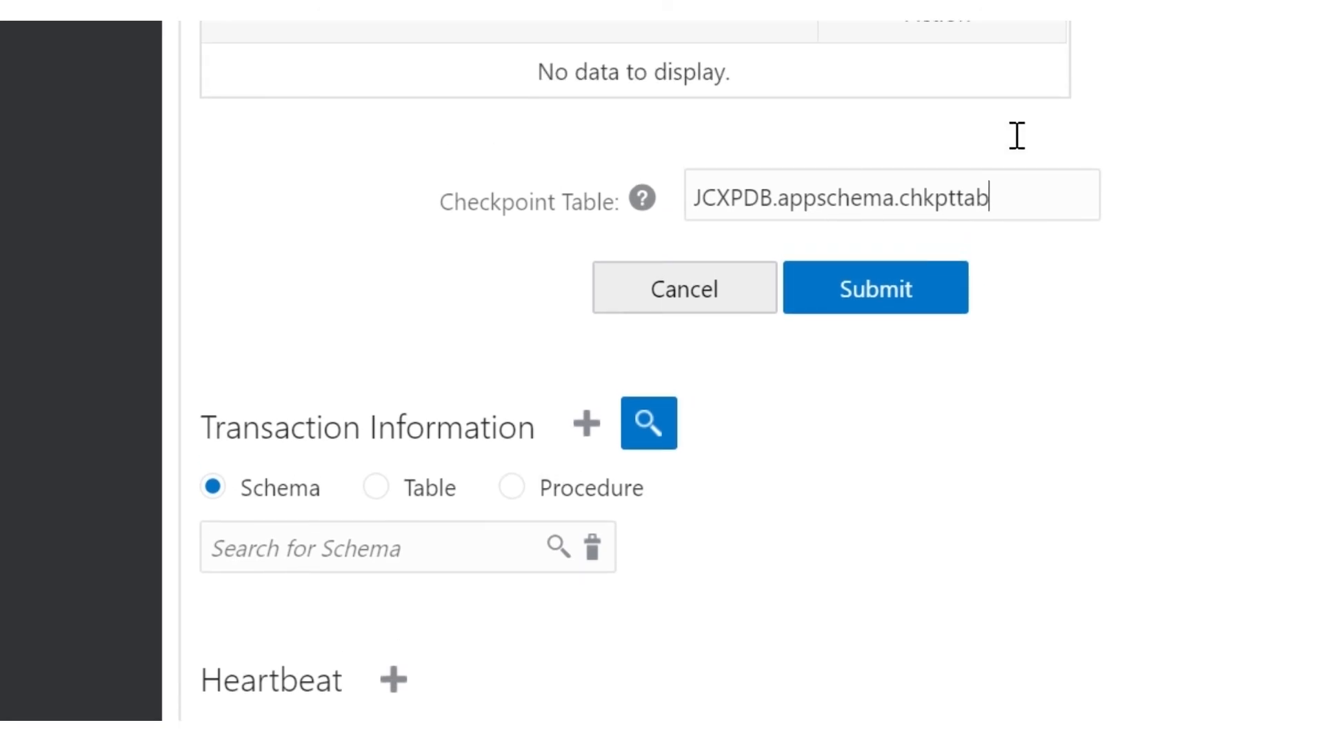
pyautogui.click(852, 285)
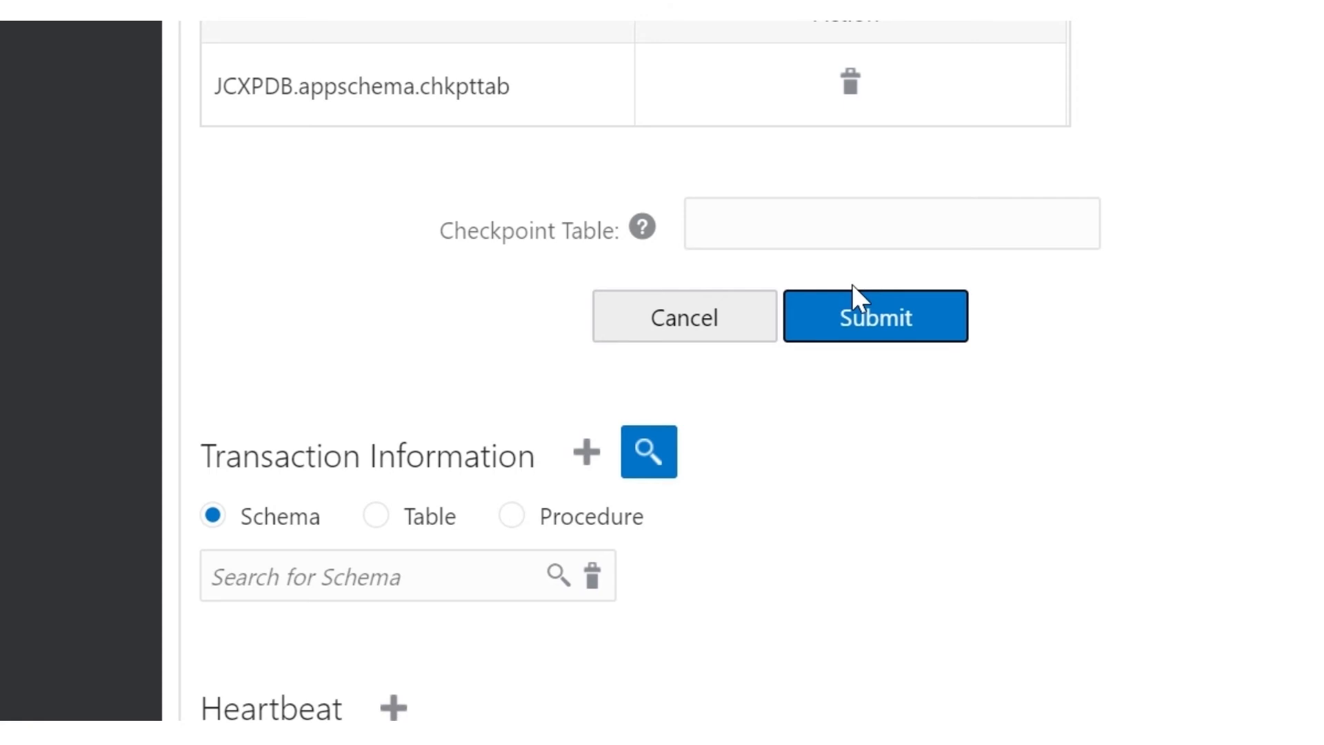
# Step: Start adding schema-level transaction information
pyautogui.scroll(-2, 851, 284)
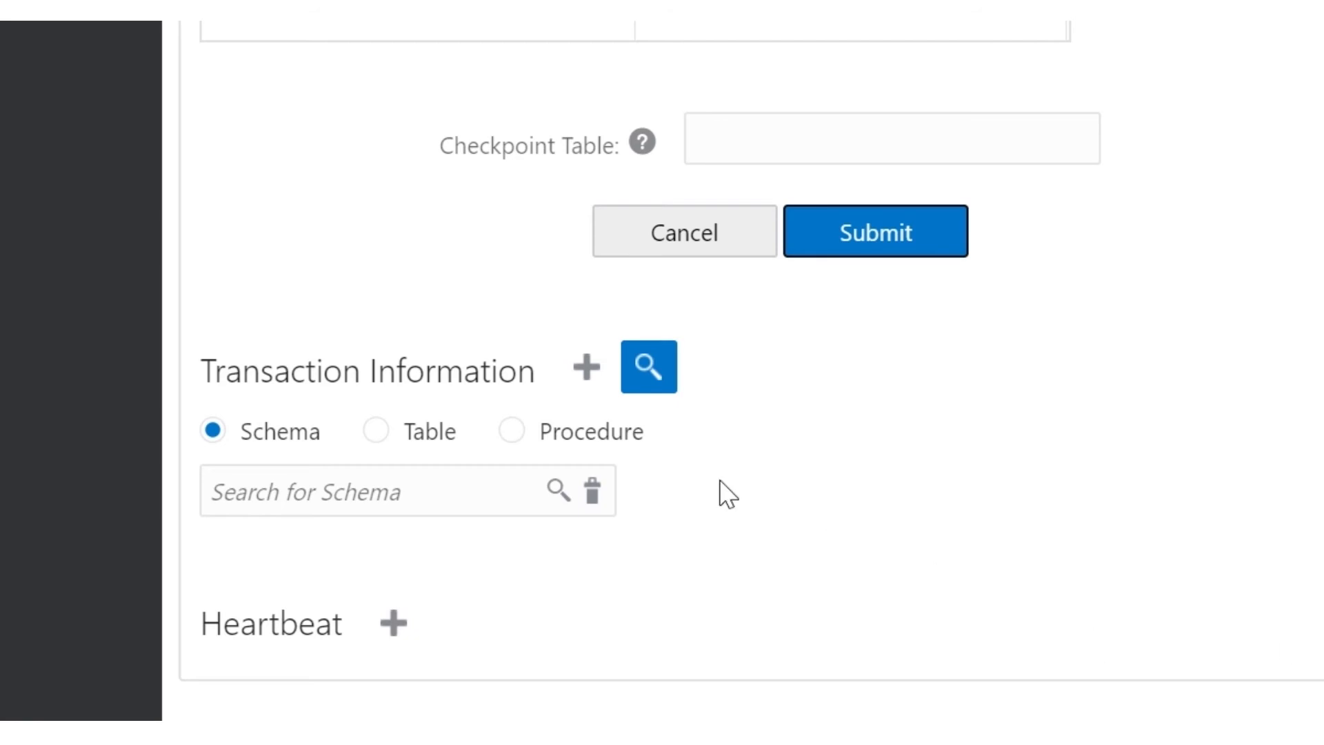
pyautogui.click(587, 362)
pyautogui.scroll(-3, 739, 486)
# Step: Add schema trandata for JCXPDB.appschema, confirm APPSCHEMA in the search, then connect as pdb_target
pyautogui.write('JCXPDB.appschema')
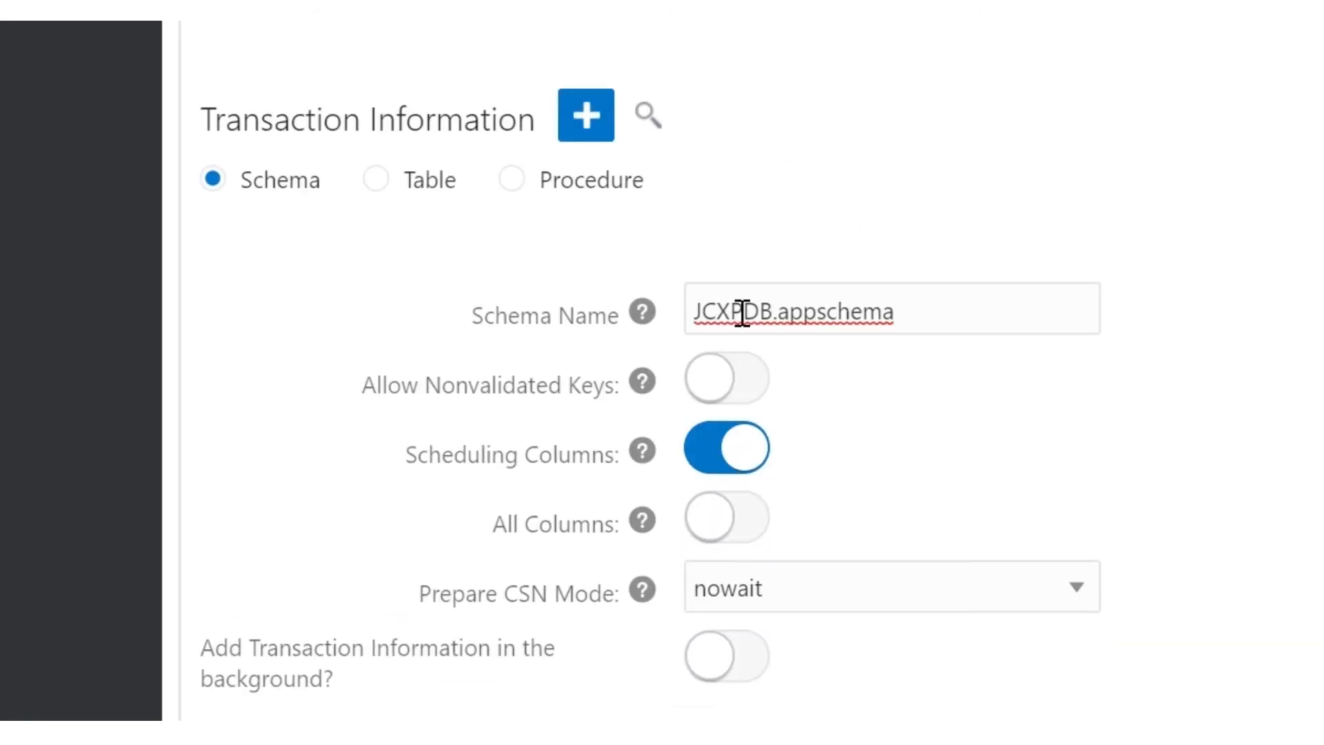
pyautogui.scroll(-3, 1159, 276)
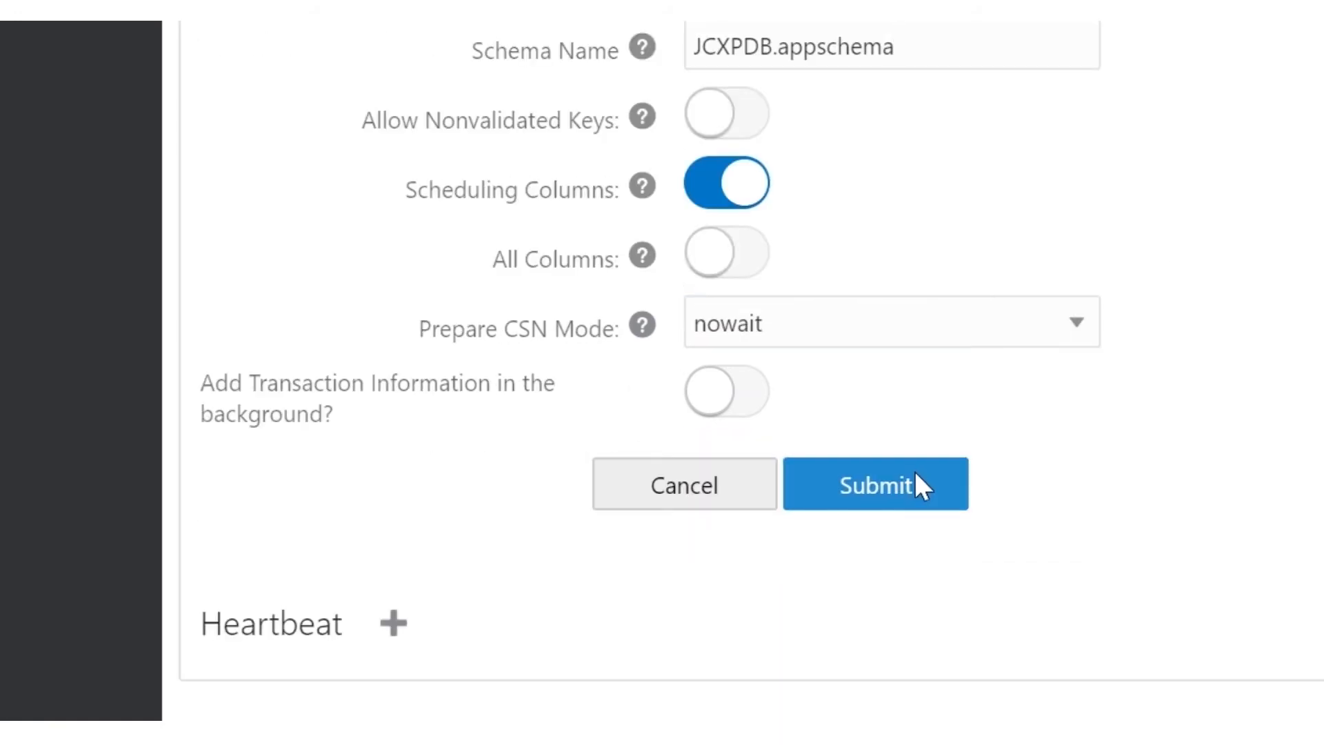
pyautogui.click(917, 474)
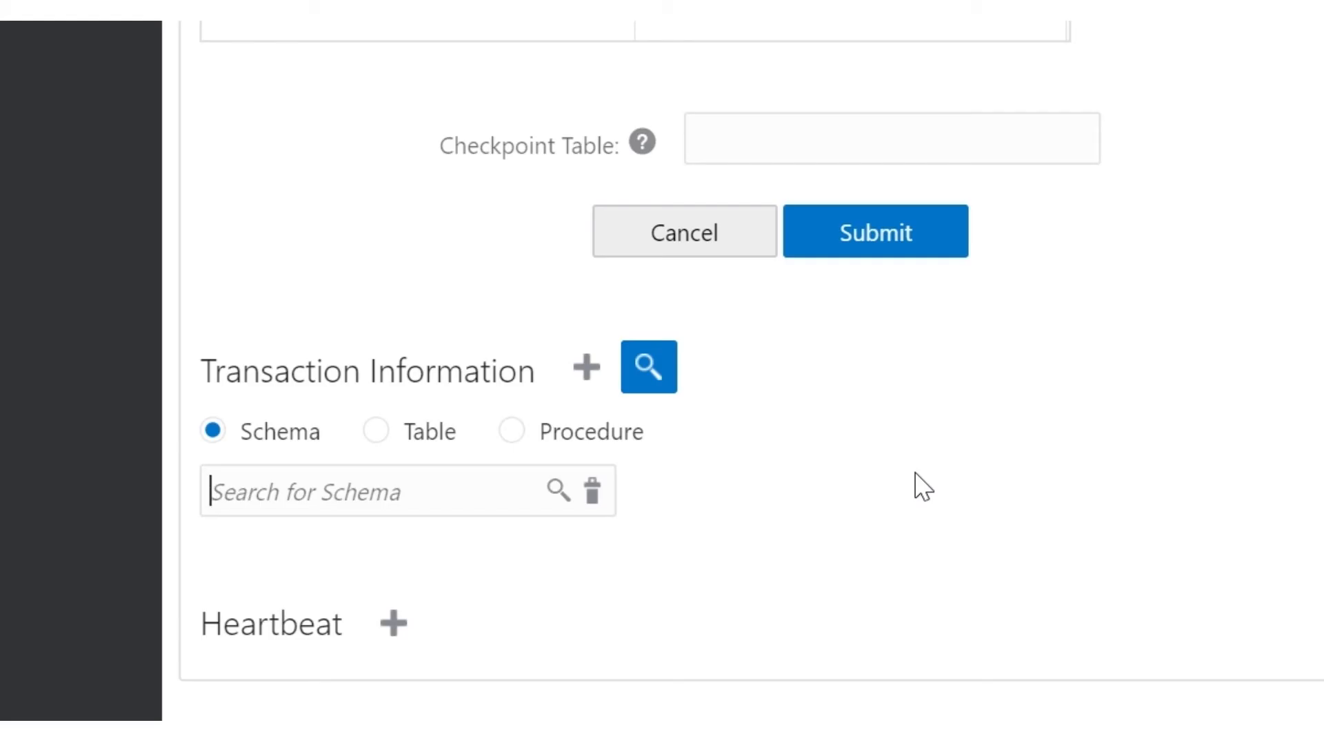
pyautogui.write('JCXPDB.appschema')
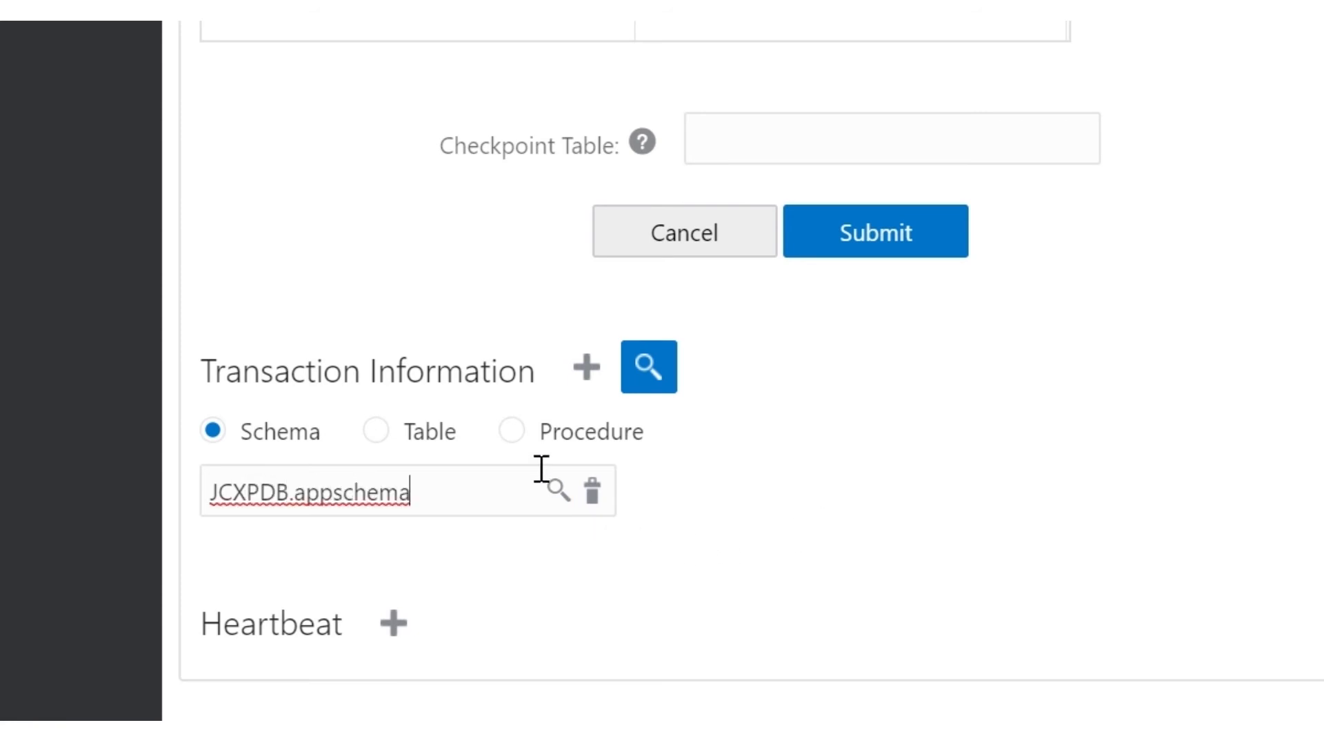
pyautogui.click(557, 491)
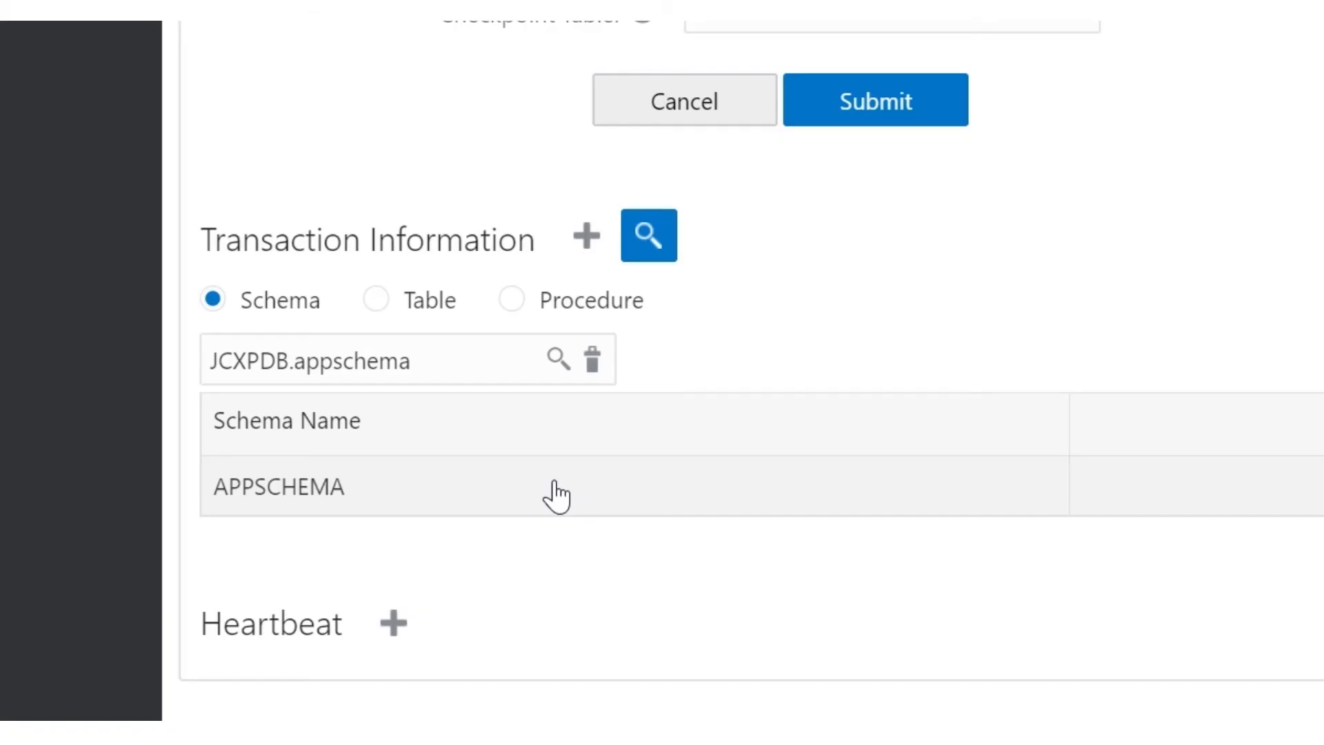
pyautogui.click(762, 486)
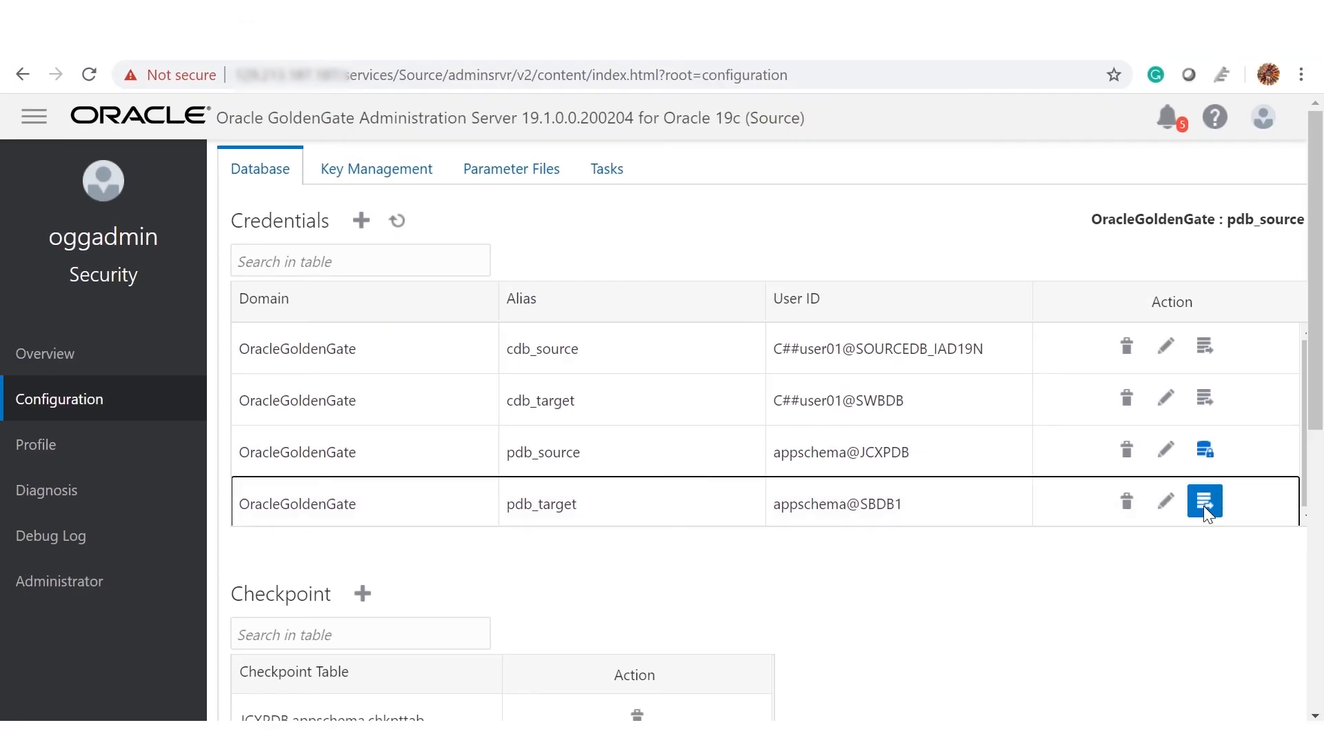
pyautogui.click(1203, 507)
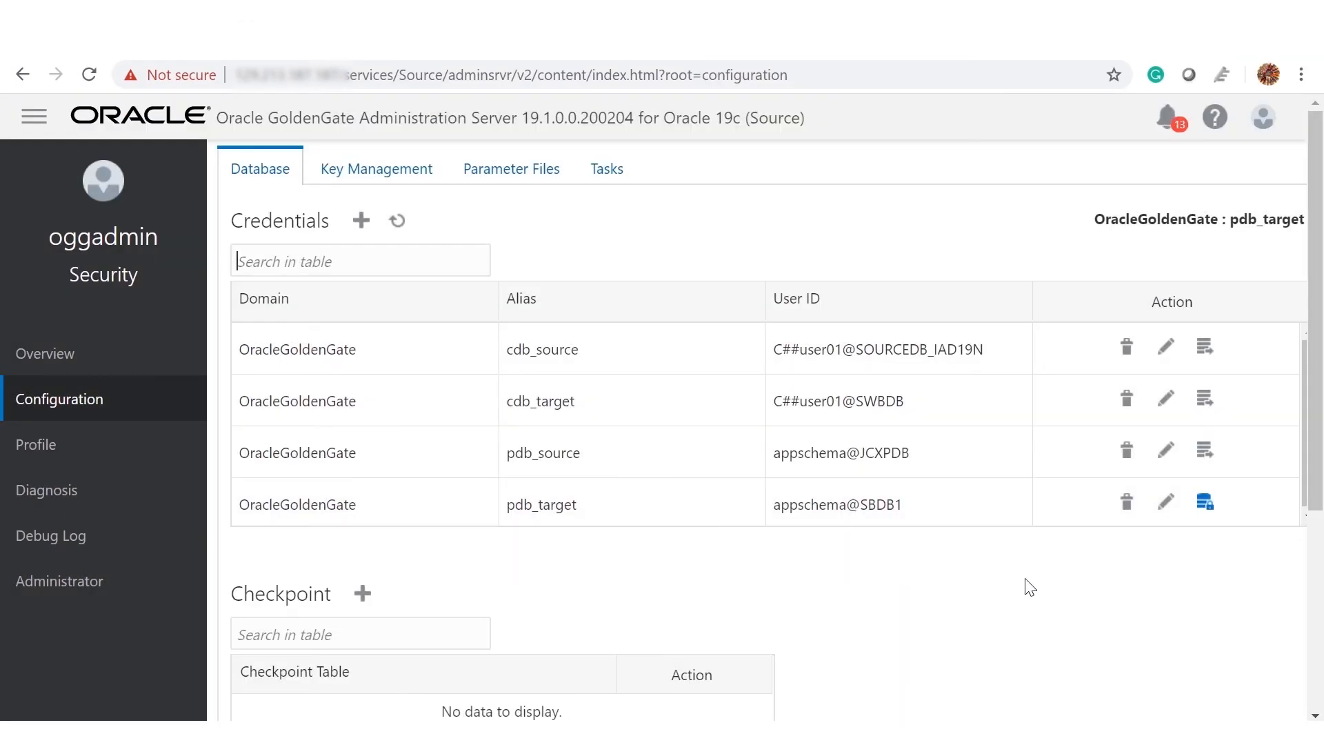
# Step: Add the checkpoint table SBDB1.APPSCHEMA.CHKPTTAB
pyautogui.scroll(-3, 1028, 566)
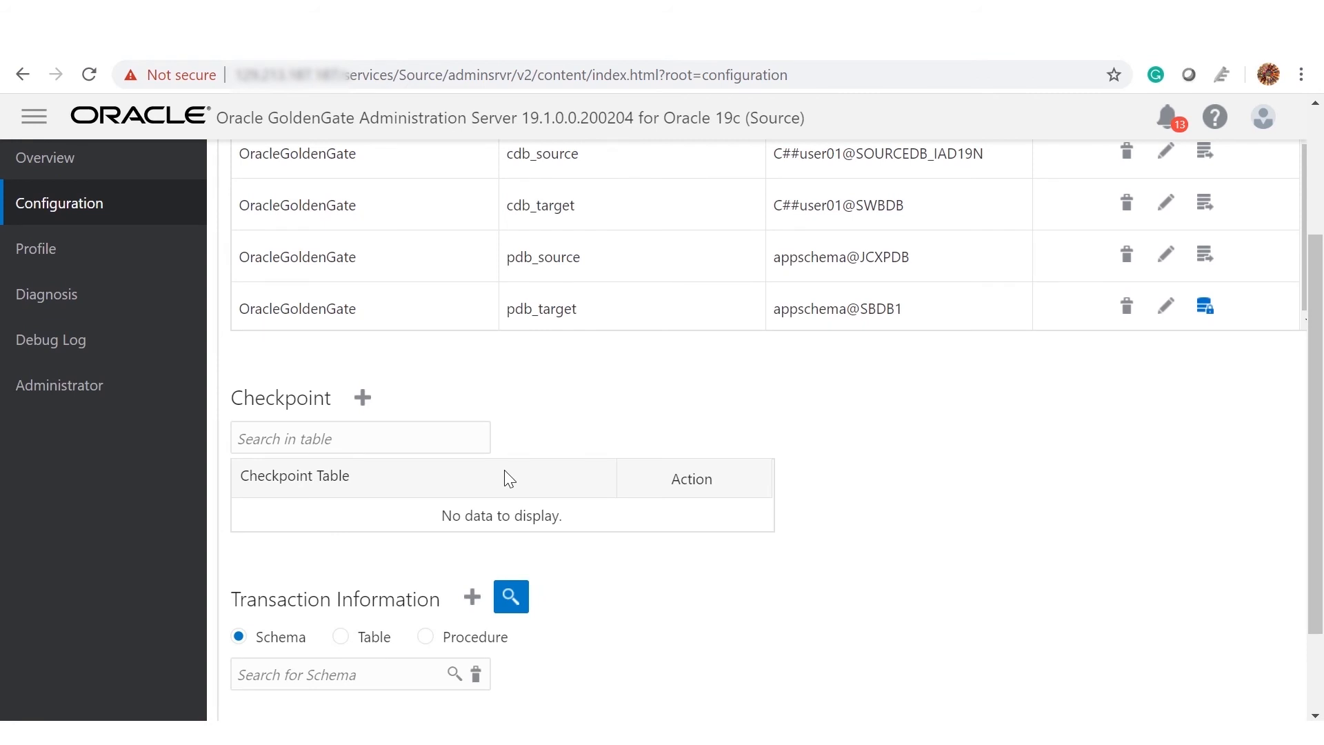
pyautogui.click(363, 397)
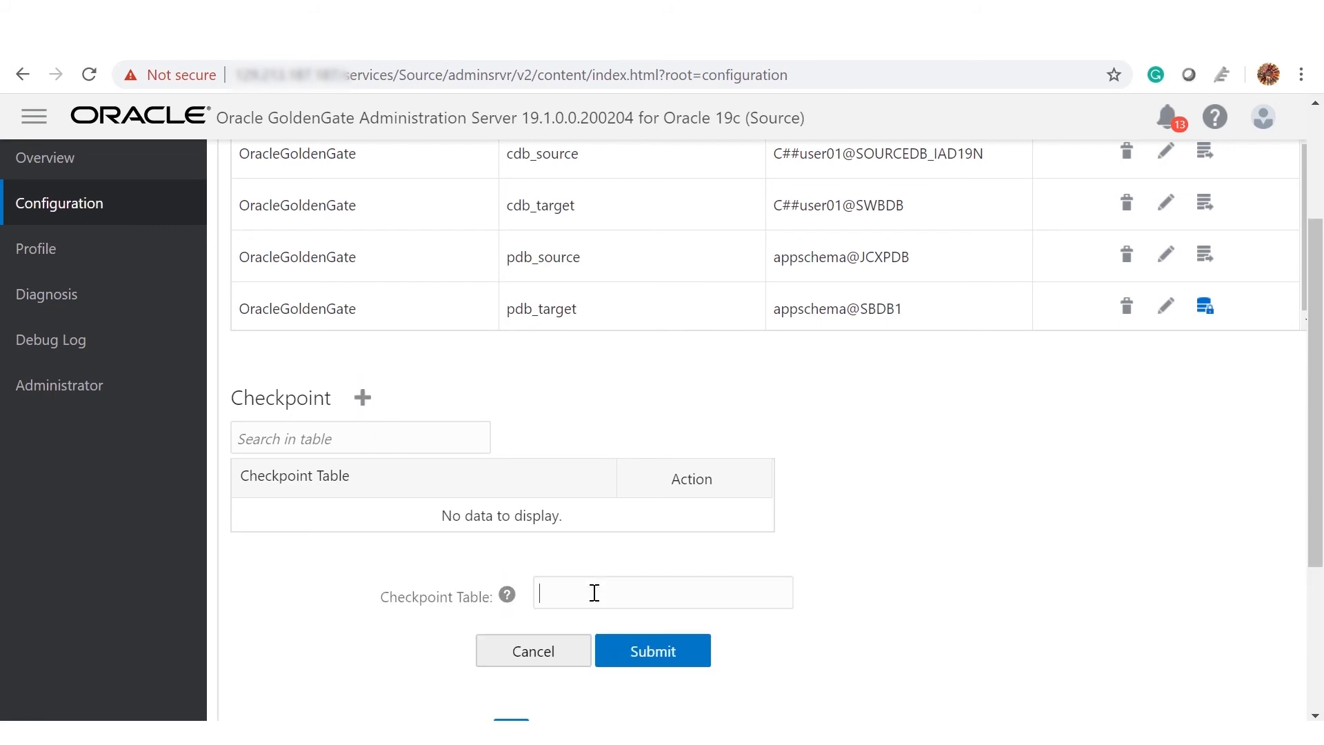
pyautogui.scroll(-2, 663, 449)
pyautogui.write('SBDB1.APPSCHEMA')
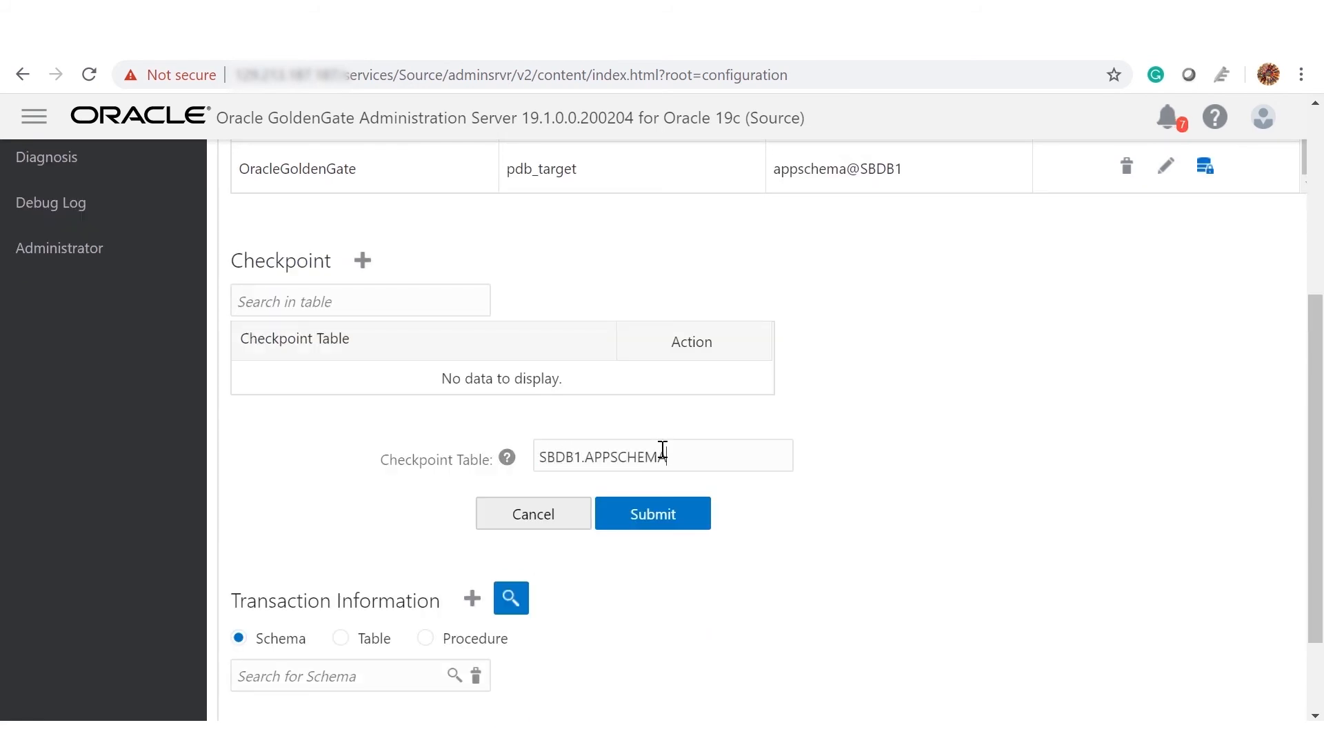
pyautogui.write('.CHKPTTAB')
pyautogui.click(698, 519)
# Step: Add a heartbeat table with the default 60-second frequency, 30-day retention and purge frequency 1
pyautogui.scroll(-2, 697, 532)
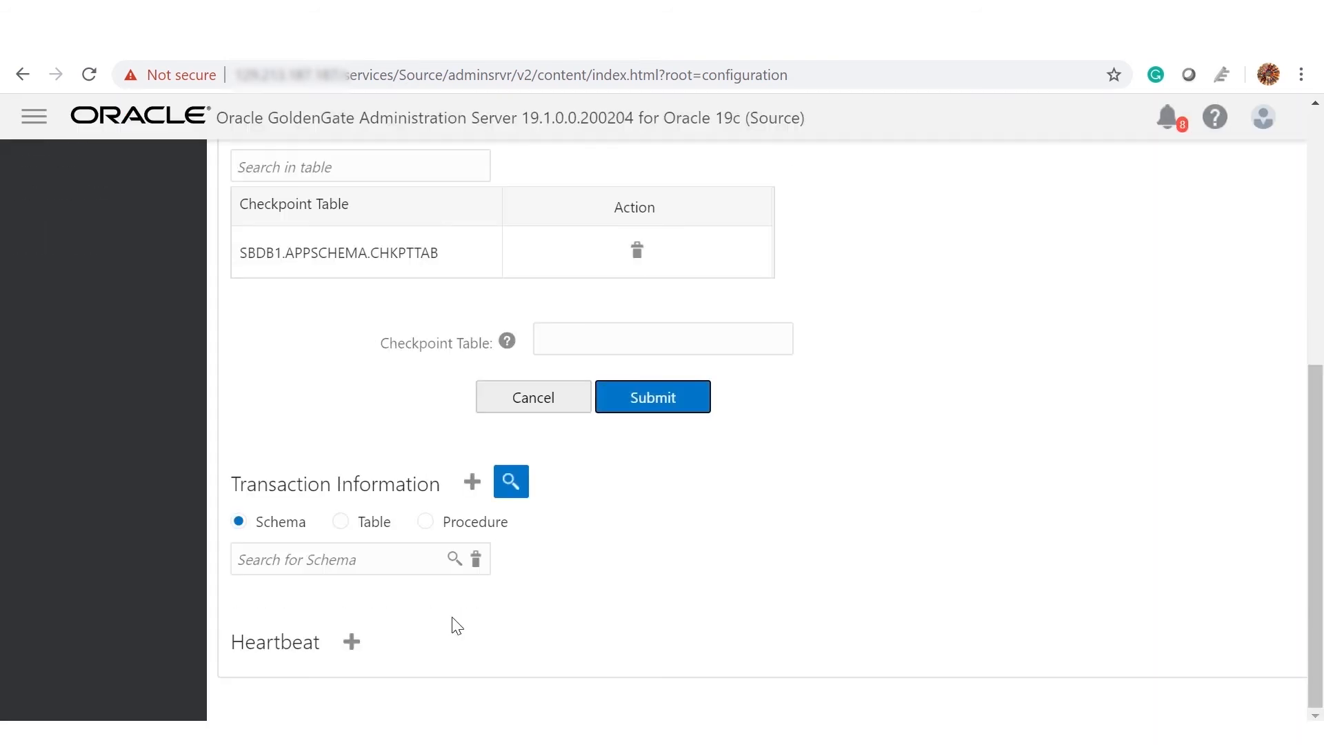
pyautogui.click(351, 641)
pyautogui.scroll(-3, 350, 593)
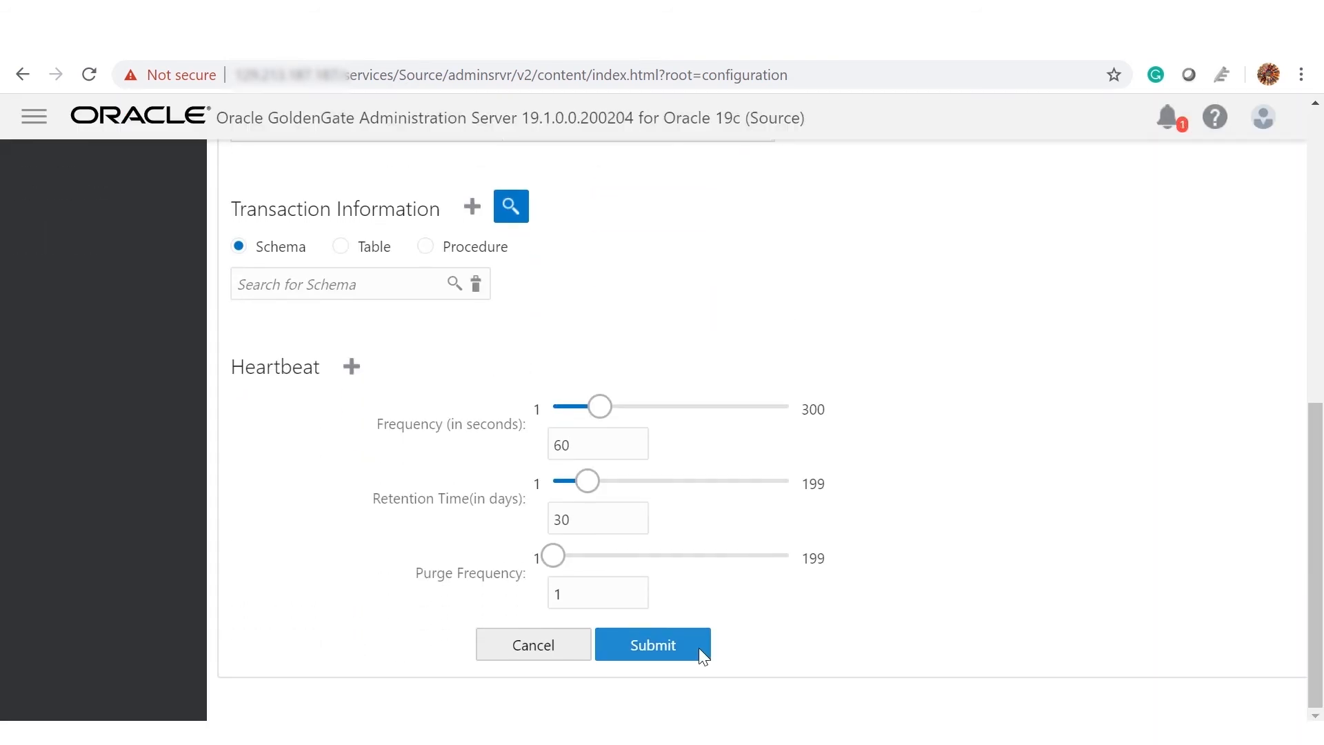
pyautogui.click(698, 648)
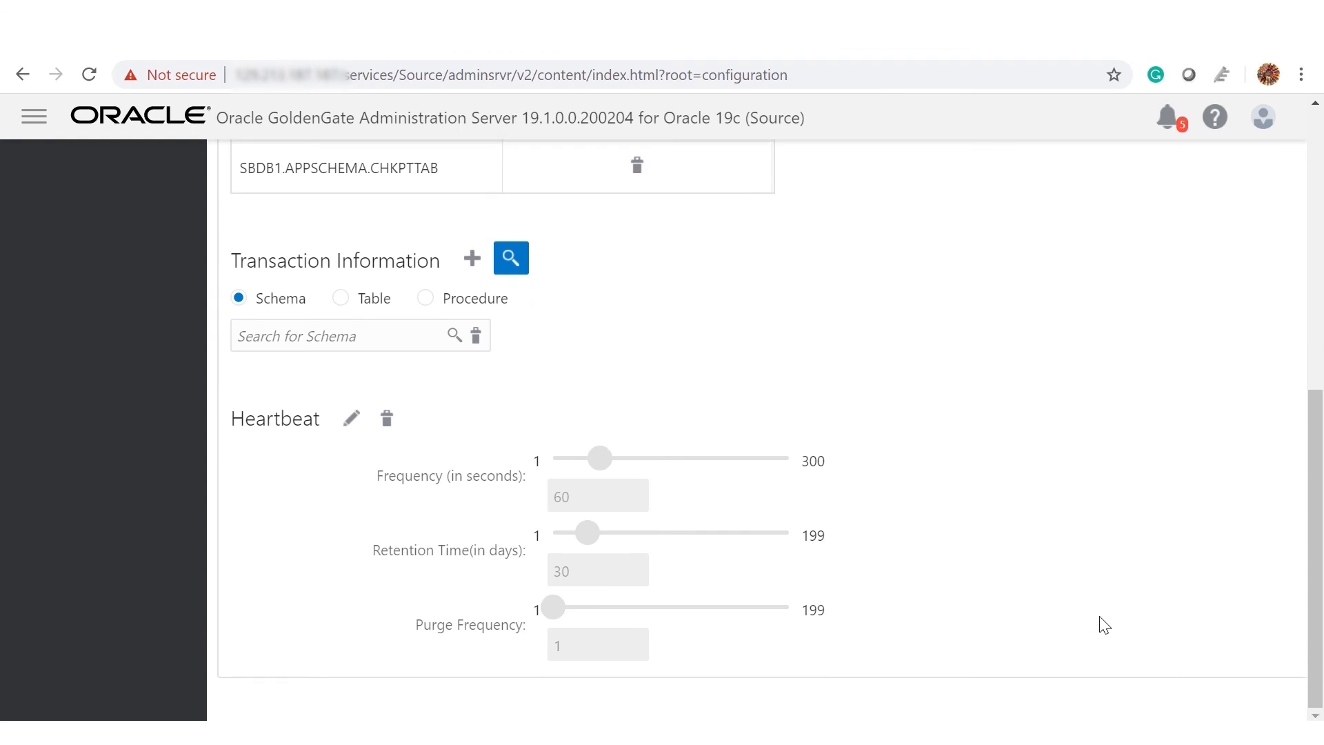
pyautogui.scroll(7, 1220, 556)
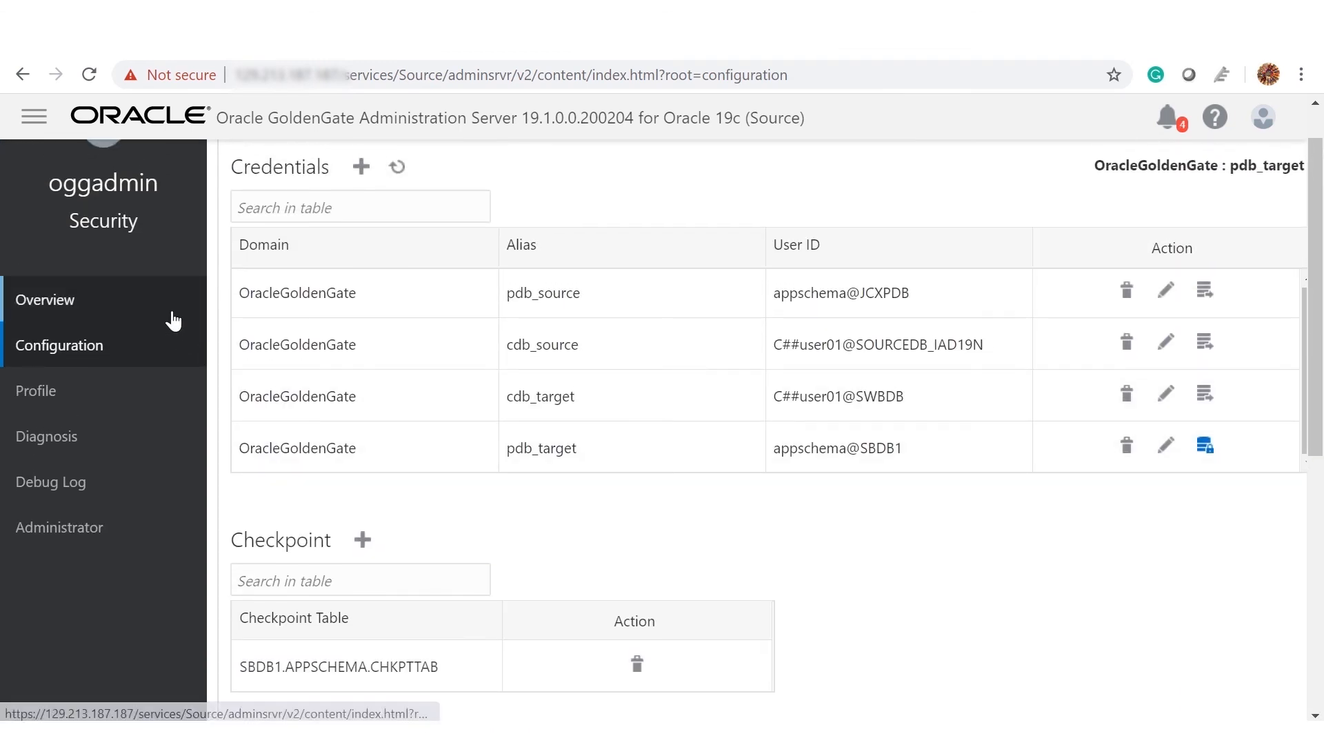
pyautogui.scroll(1, 174, 324)
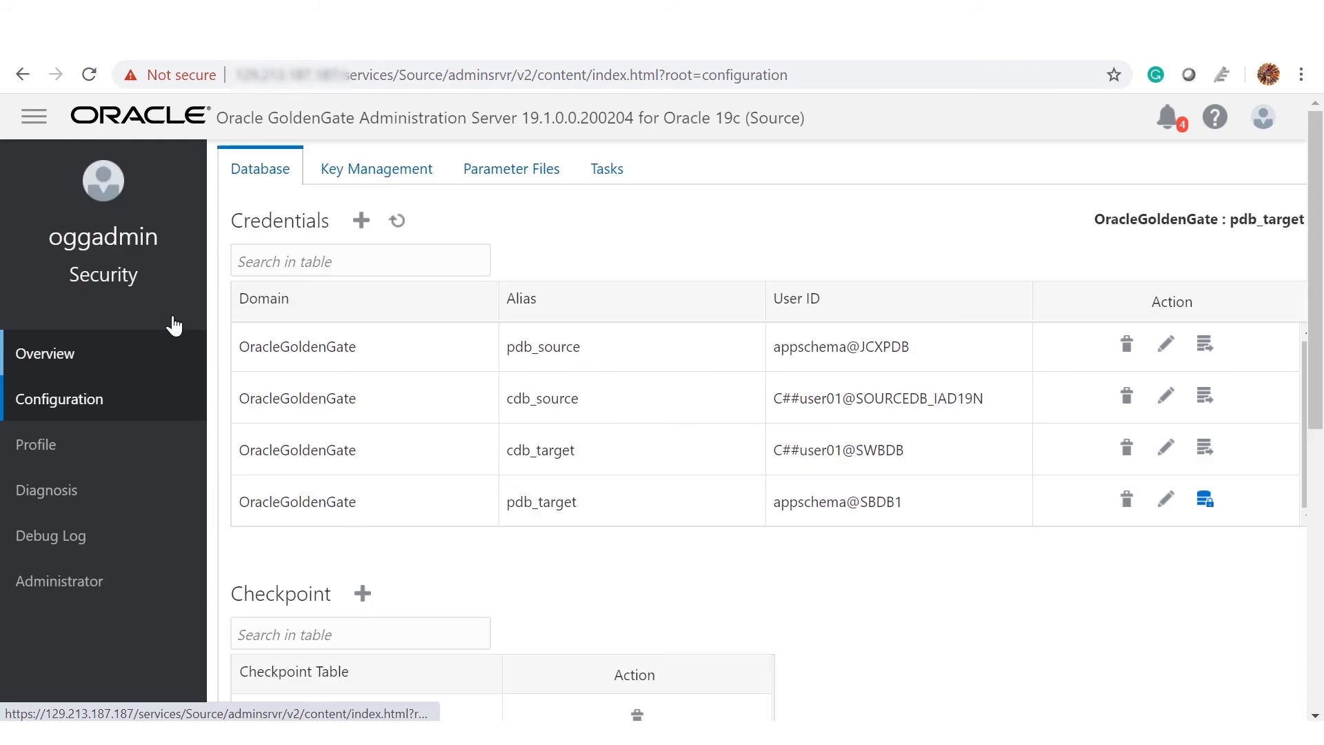
# Step: Open the Overview dashboard and start adding a new extract
pyautogui.click(161, 366)
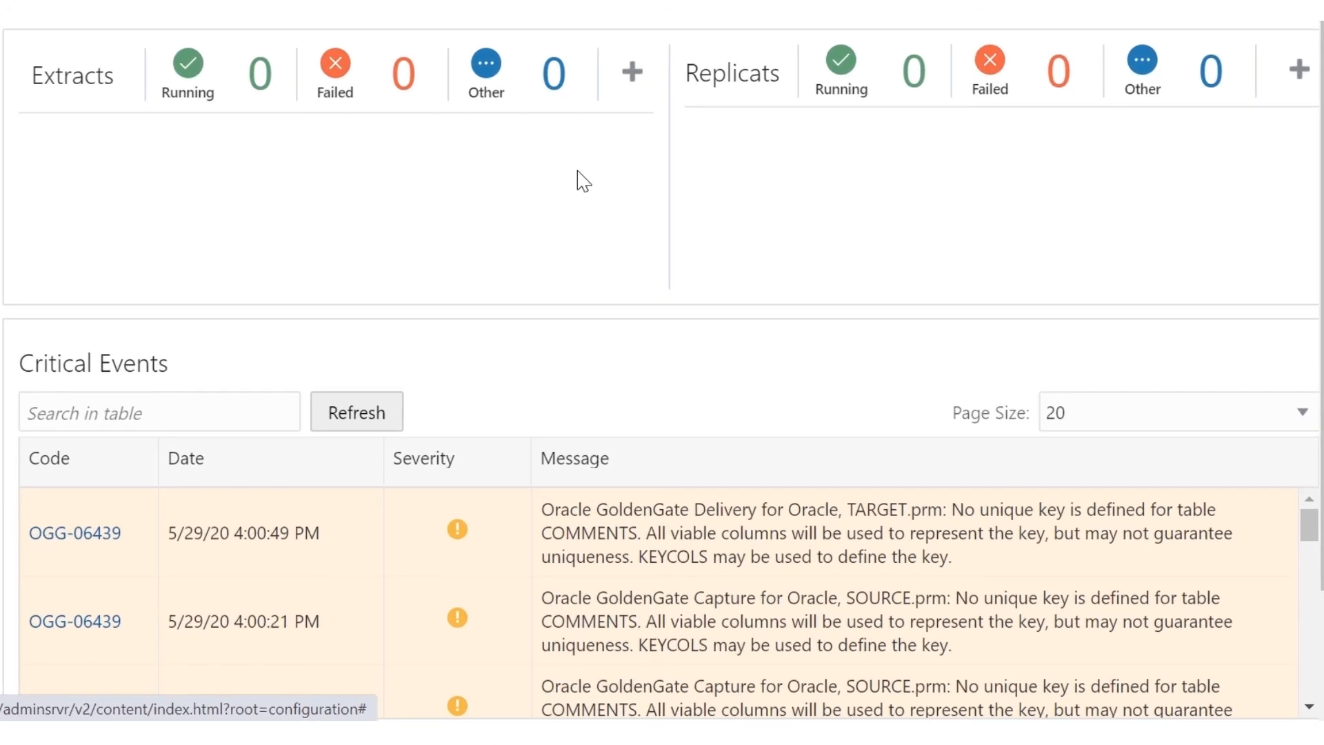
pyautogui.click(631, 77)
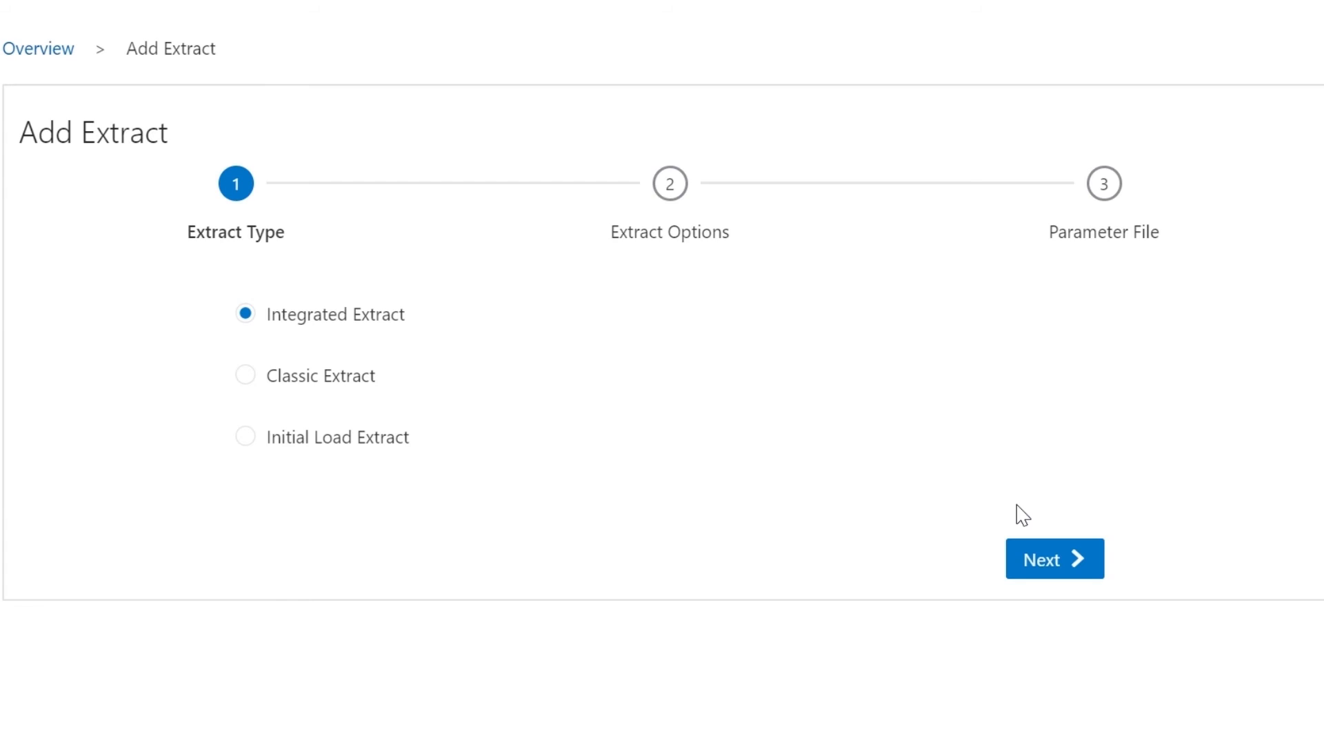
# Step: Keep Integrated Extract, name it SOURCE, and use the OracleGoldenGate domain with alias cdb_source
pyautogui.click(1036, 548)
pyautogui.write('SO')
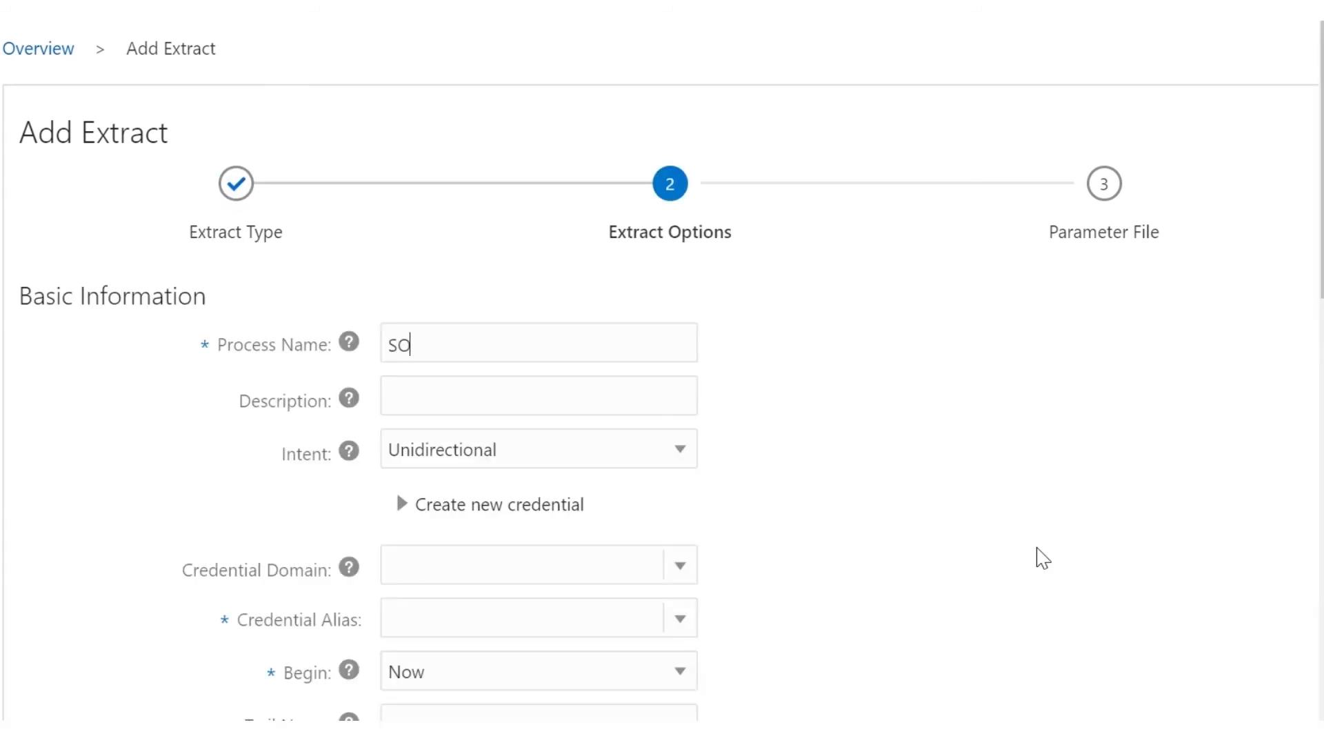
pyautogui.write('URCE')
pyautogui.scroll(-3, 1043, 558)
pyautogui.click(695, 357)
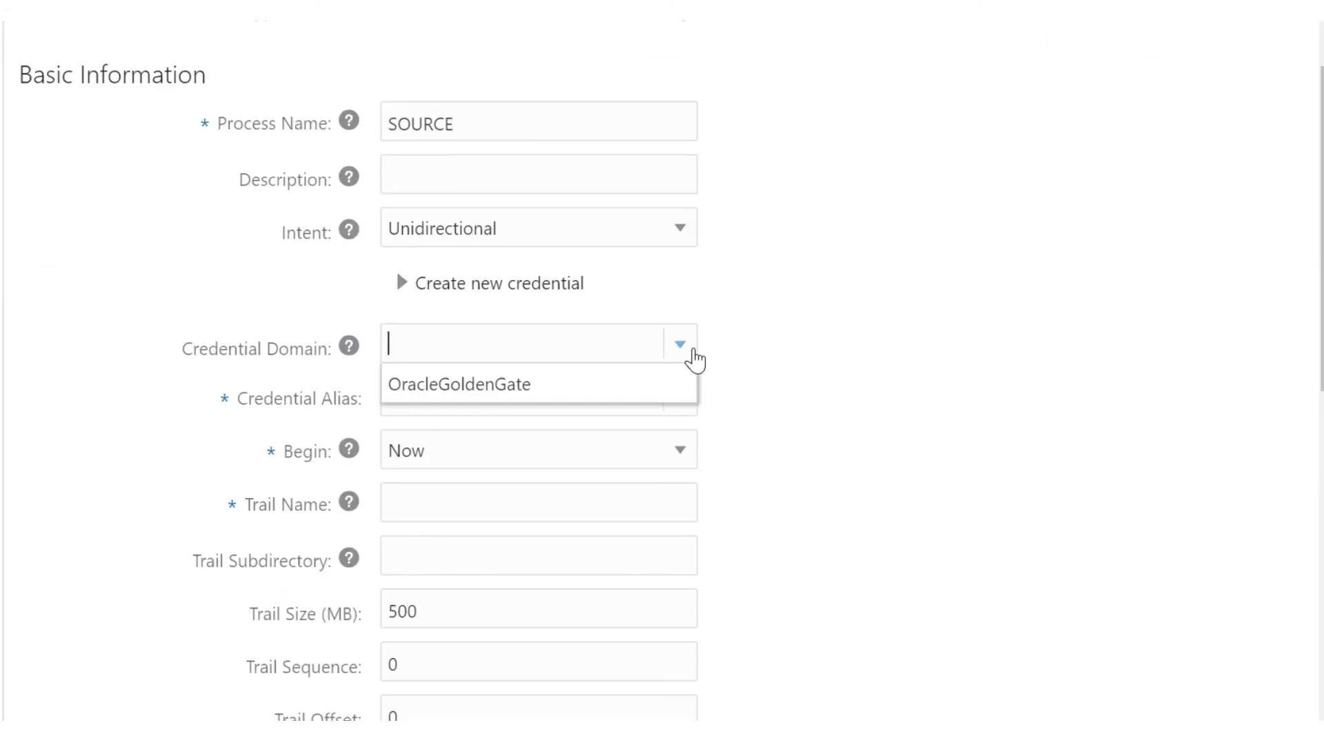
pyautogui.click(656, 392)
pyautogui.scroll(-2, 658, 399)
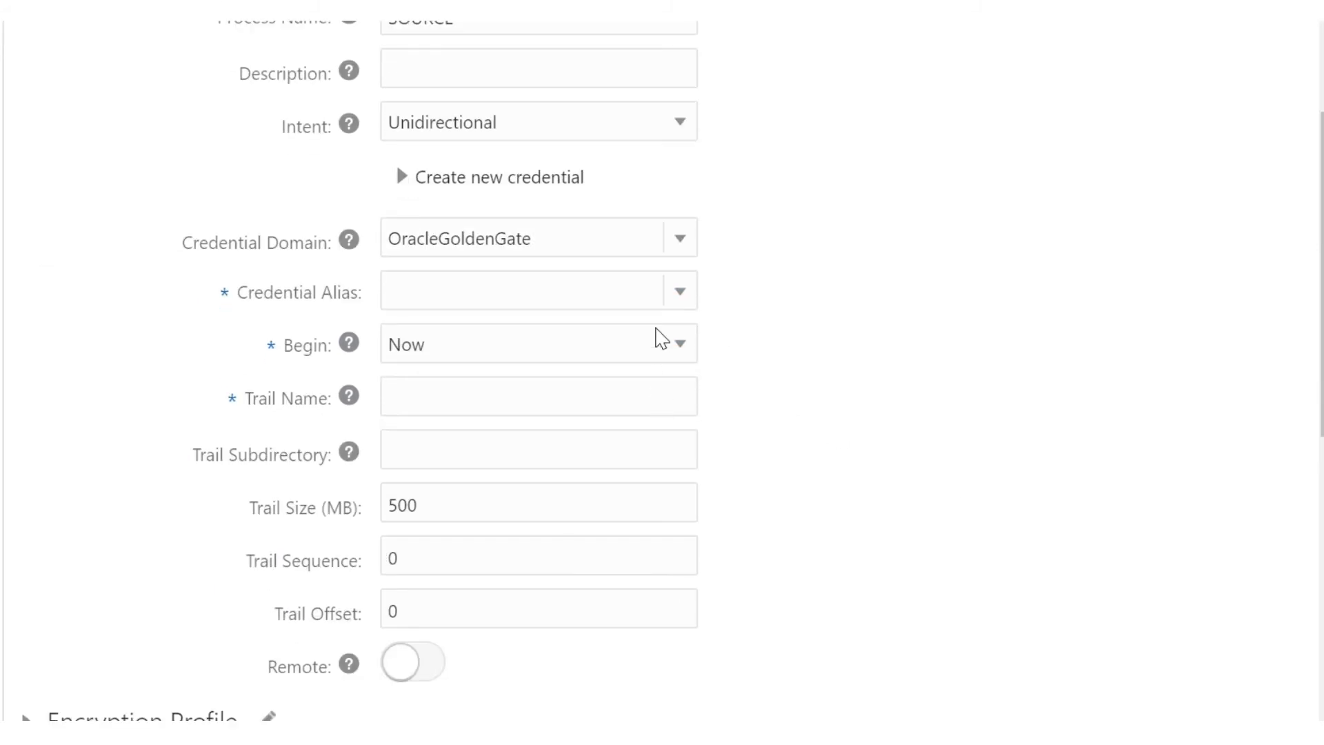
pyautogui.click(682, 295)
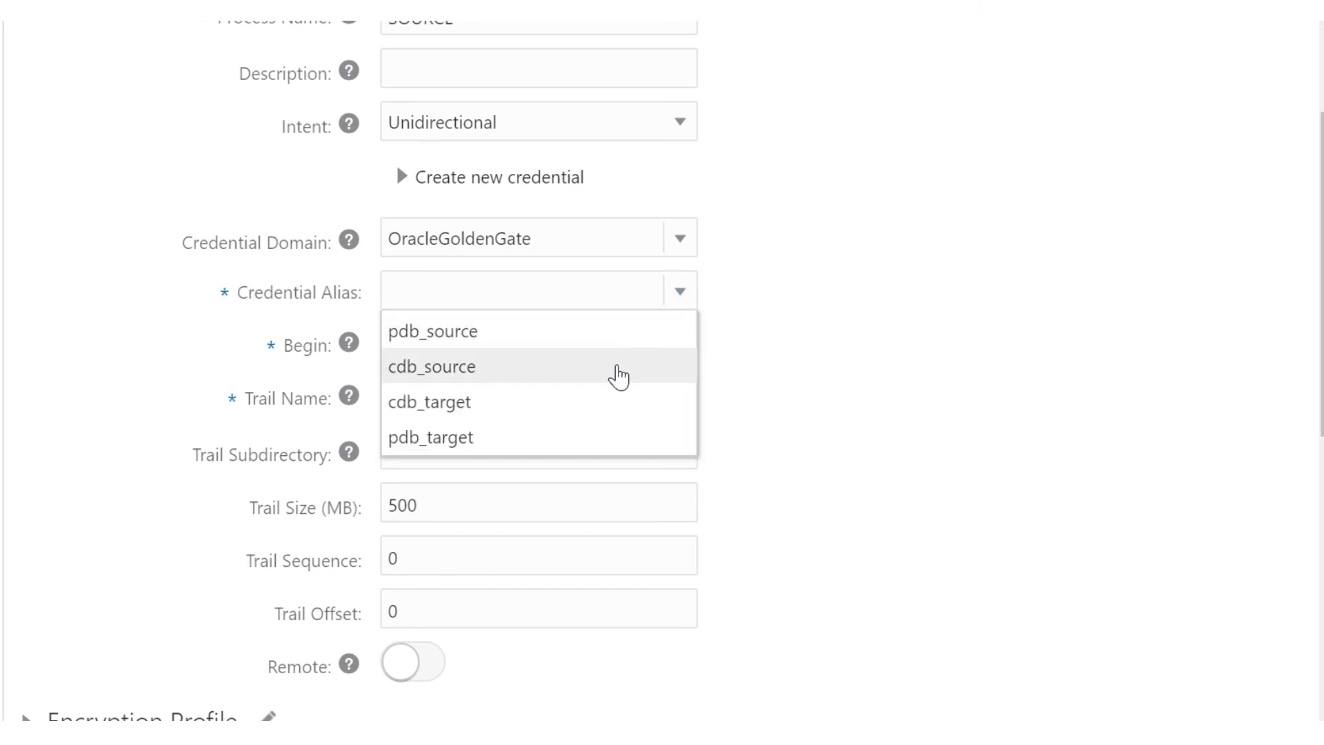
pyautogui.click(618, 376)
# Step: Set trail name et and register the extract to JCXPDB, advancing to the parameter file
pyautogui.scroll(-1, 618, 376)
pyautogui.click(603, 362)
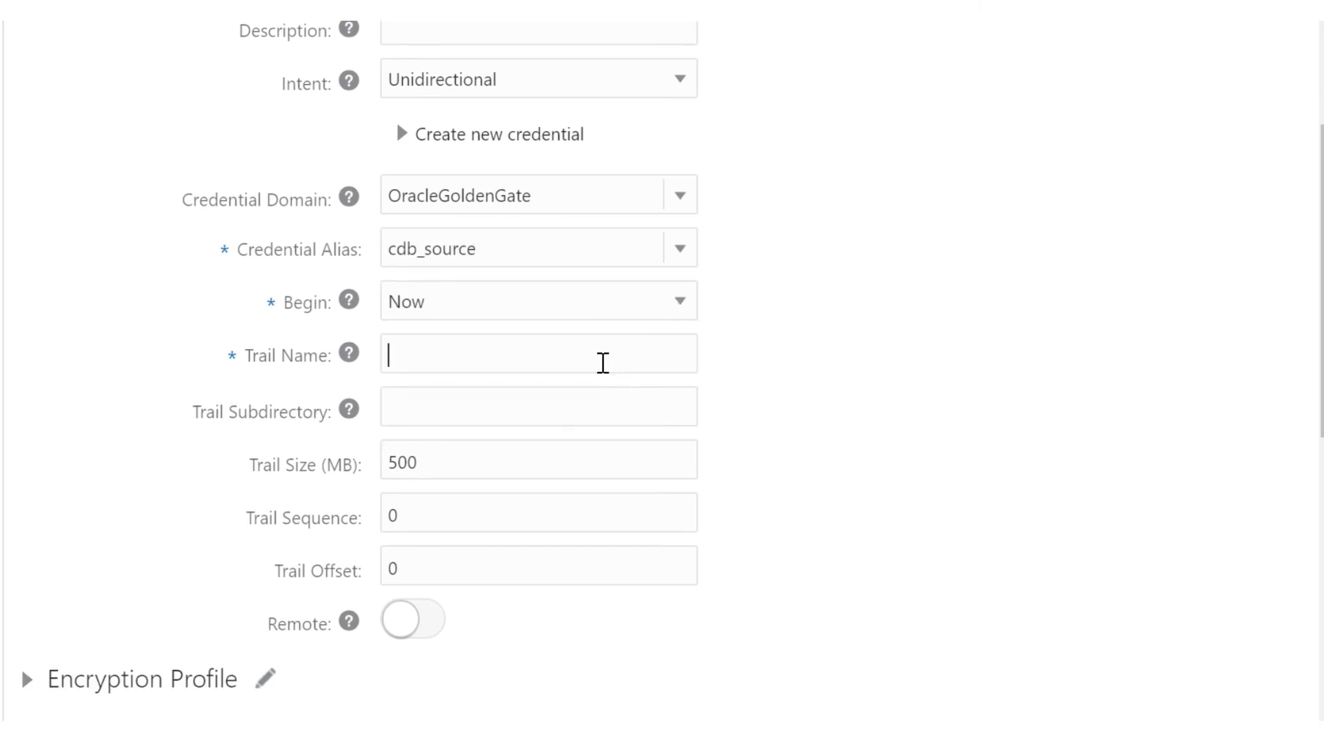
pyautogui.write('et')
pyautogui.scroll(-2, 602, 362)
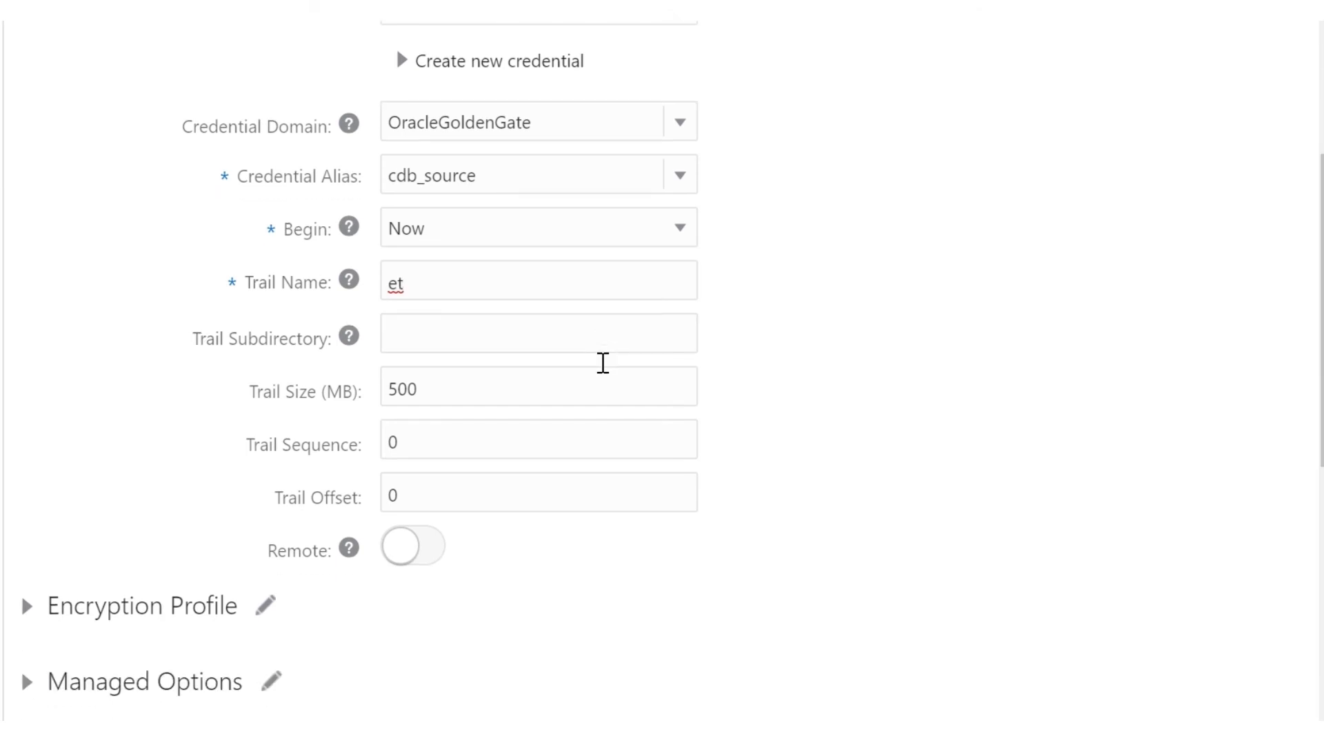
pyautogui.scroll(-8, 603, 359)
pyautogui.scroll(-4, 604, 350)
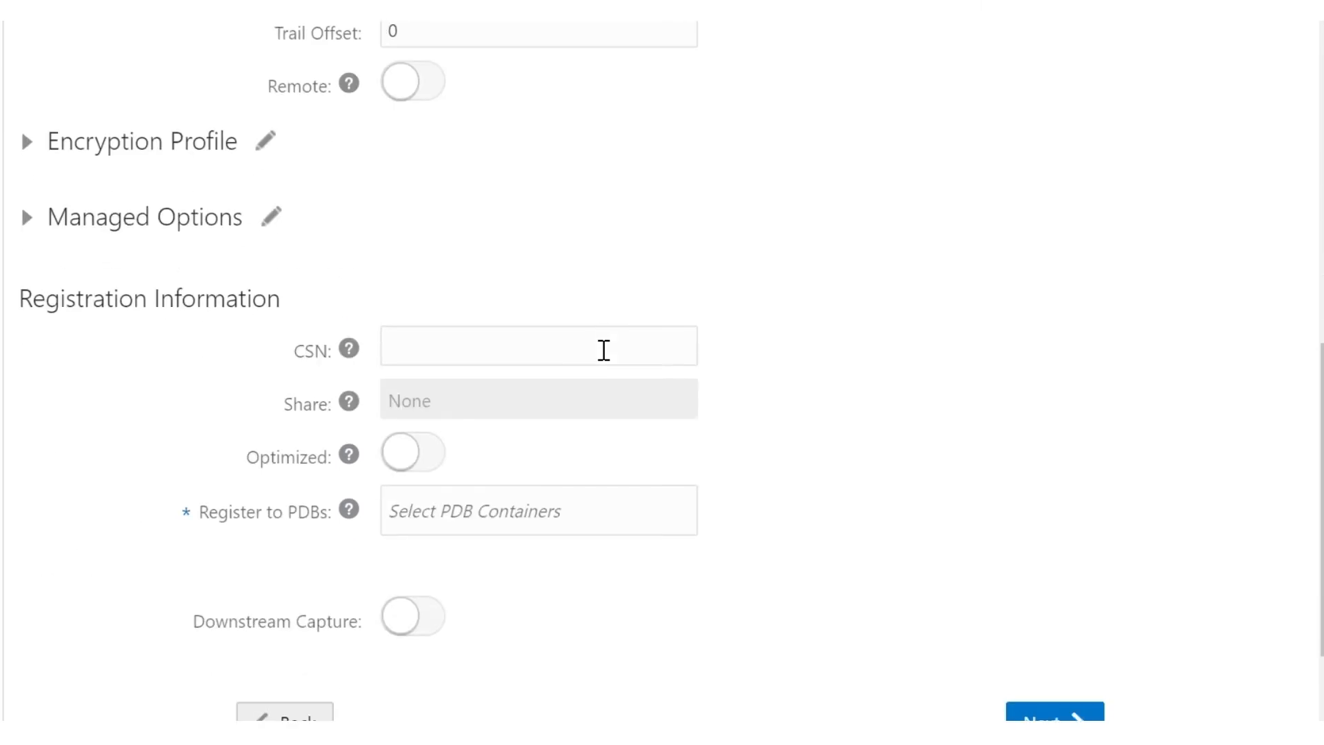
pyautogui.click(564, 516)
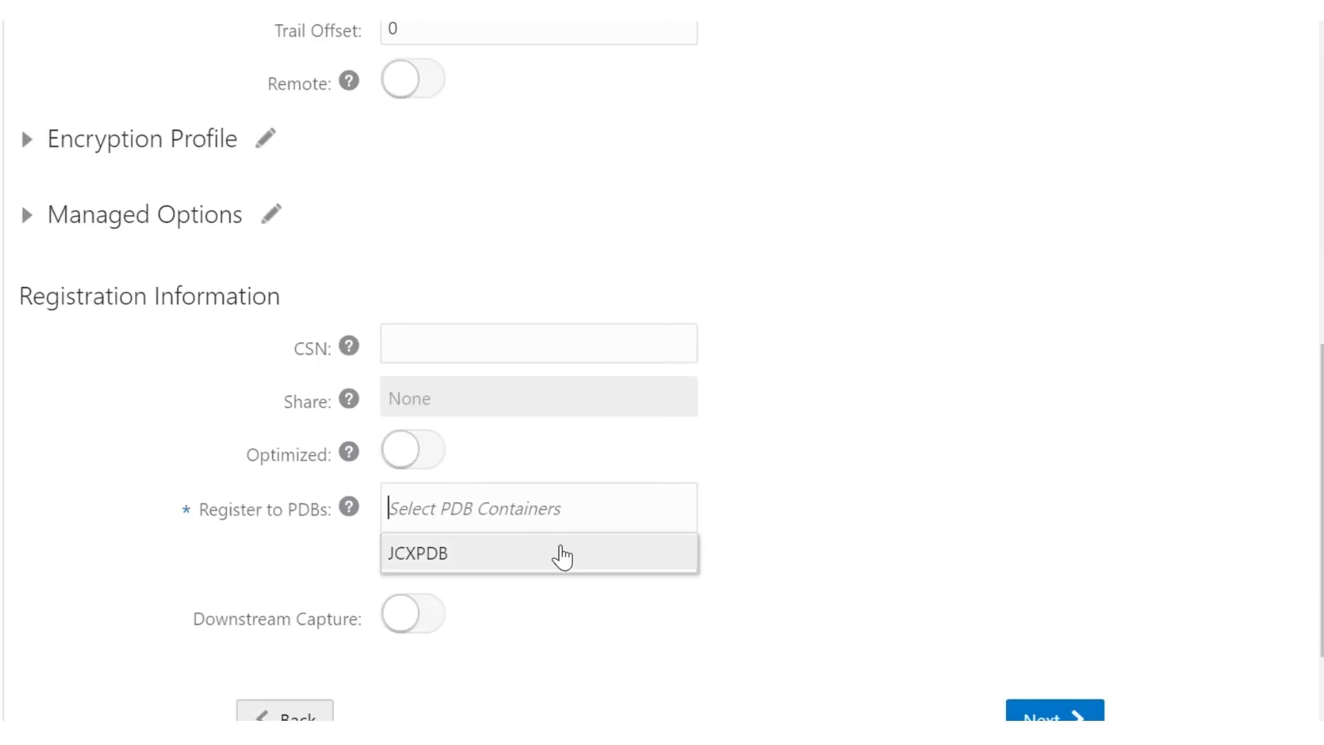
pyautogui.click(562, 553)
pyautogui.scroll(-3, 562, 556)
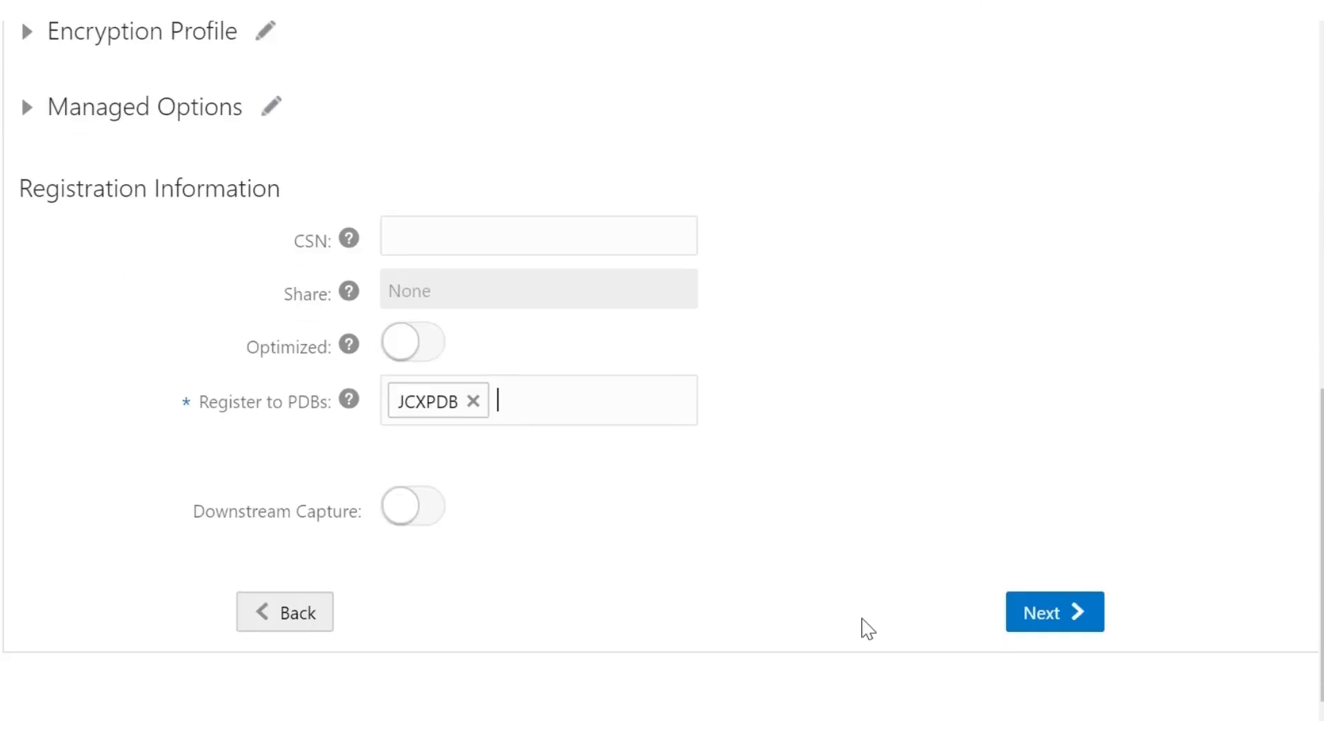
pyautogui.click(1042, 613)
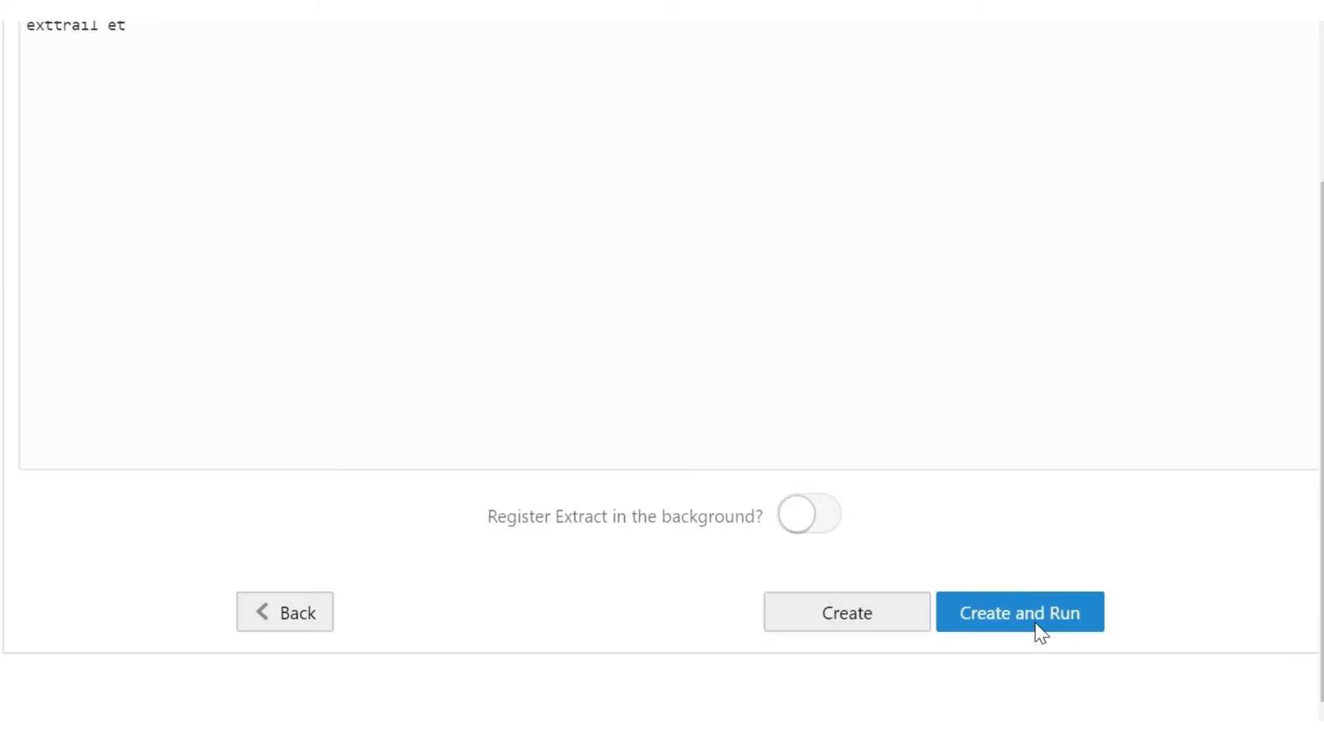
pyautogui.scroll(5, 786, 448)
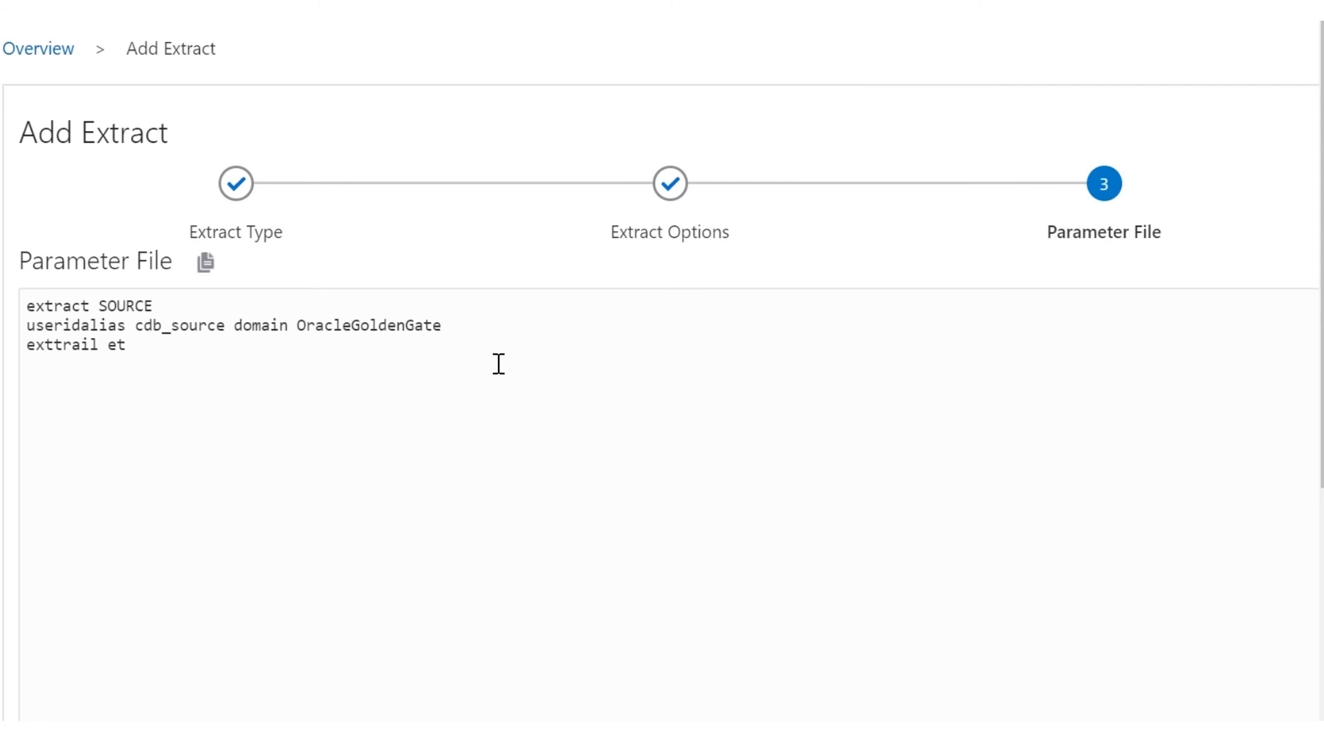
# Step: Add 'table JCXPDB.appschema.*;' to the parameter file, then create and run the SOURCE extract
pyautogui.write('table JCXPDB')
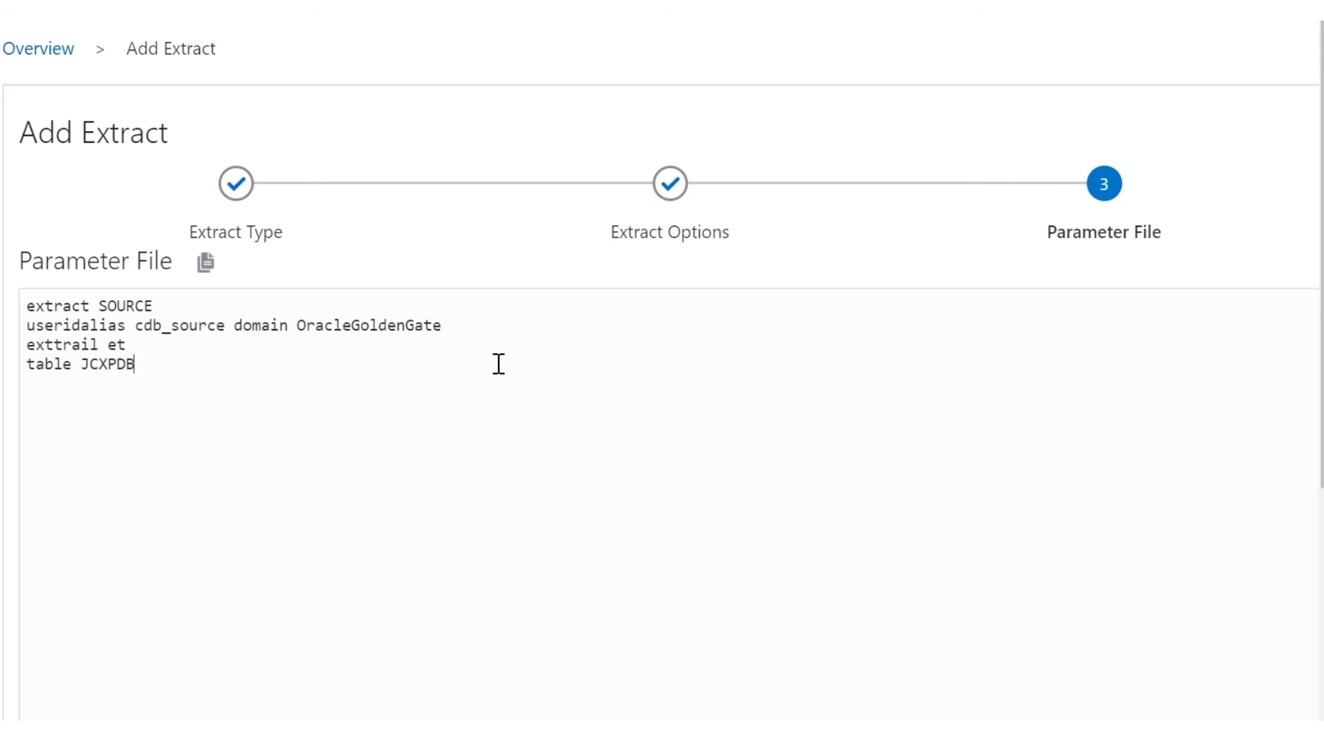
pyautogui.write('.appsc')
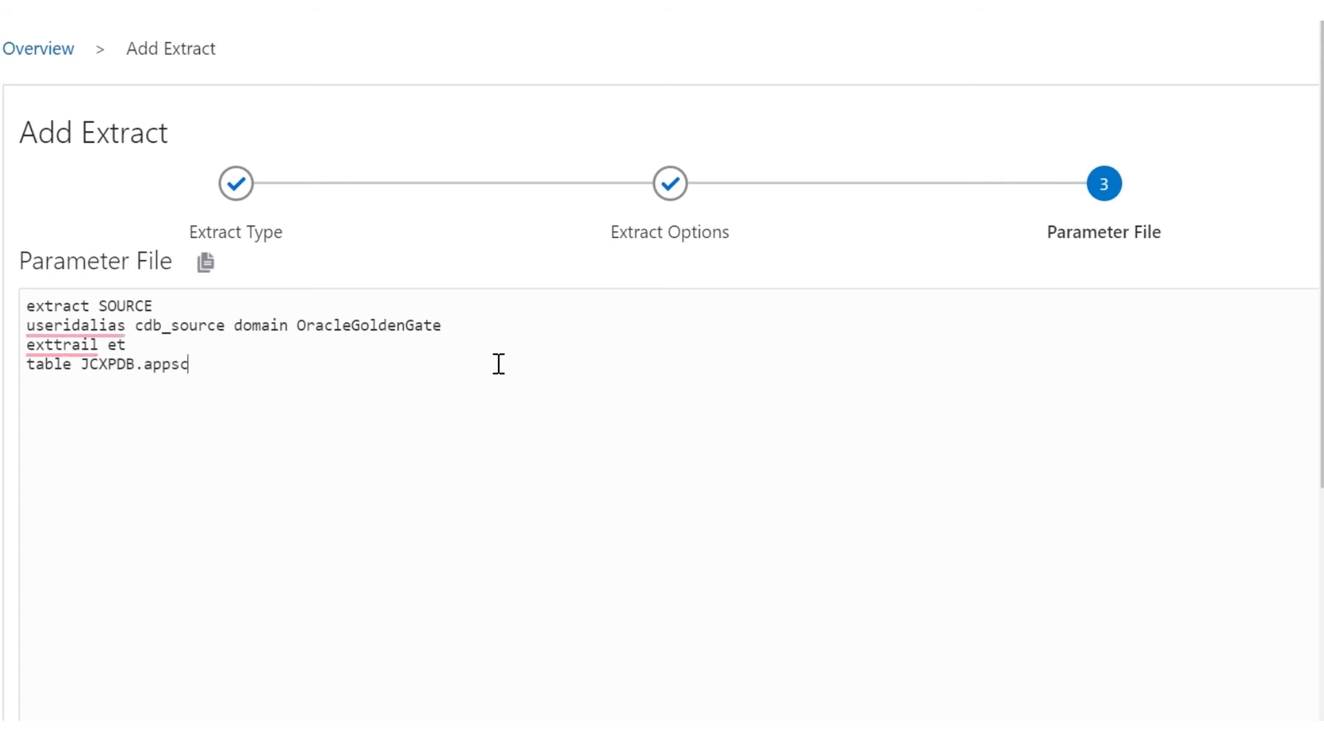
pyautogui.write('hema.*;')
pyautogui.scroll(-5, 498, 363)
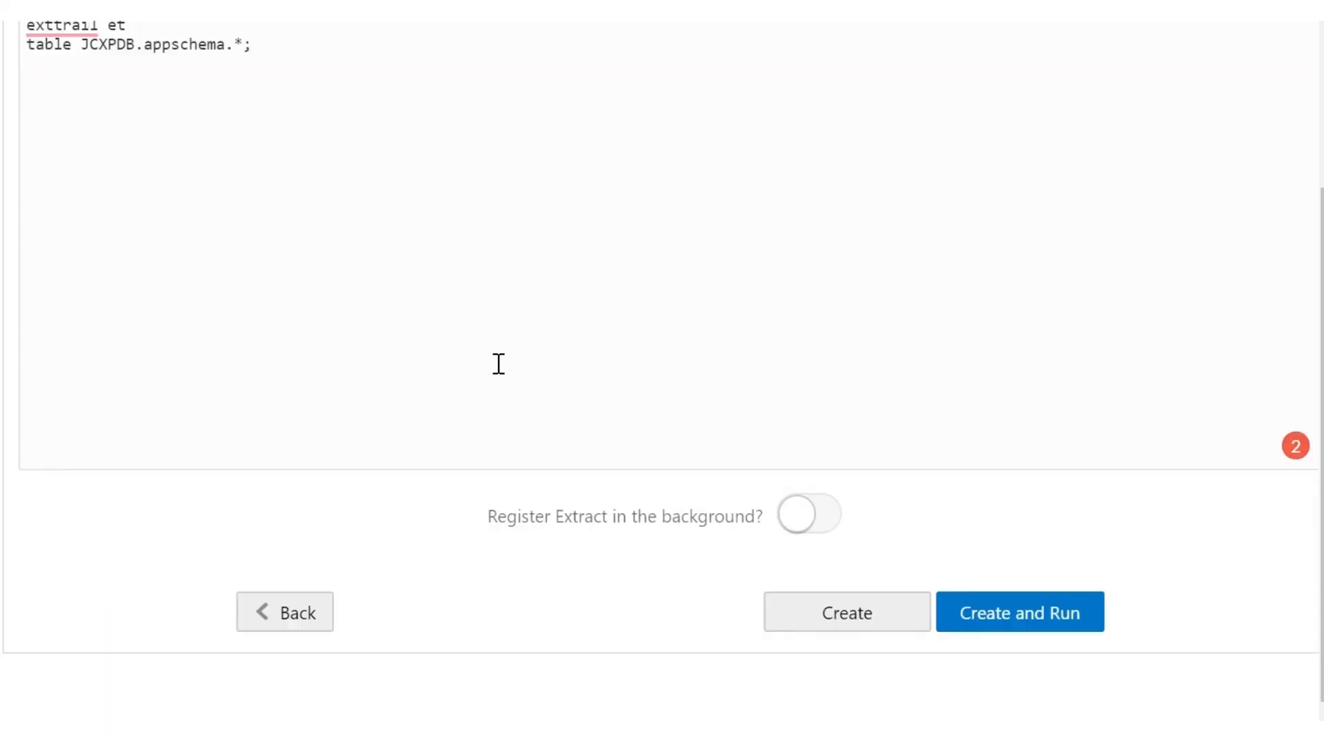
pyautogui.click(1028, 605)
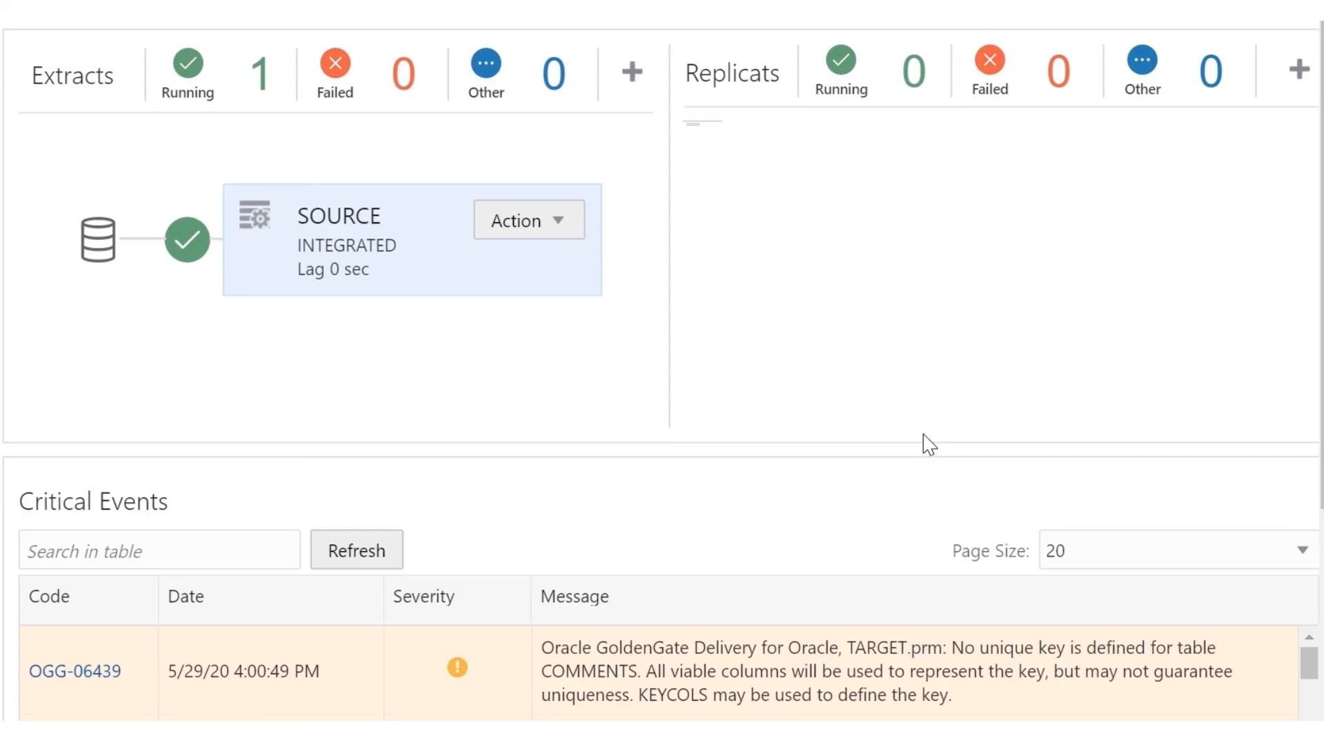
# Step: Start a new Integrated Replicat named Target using the OracleGoldenGate credential domain
pyautogui.click(1296, 83)
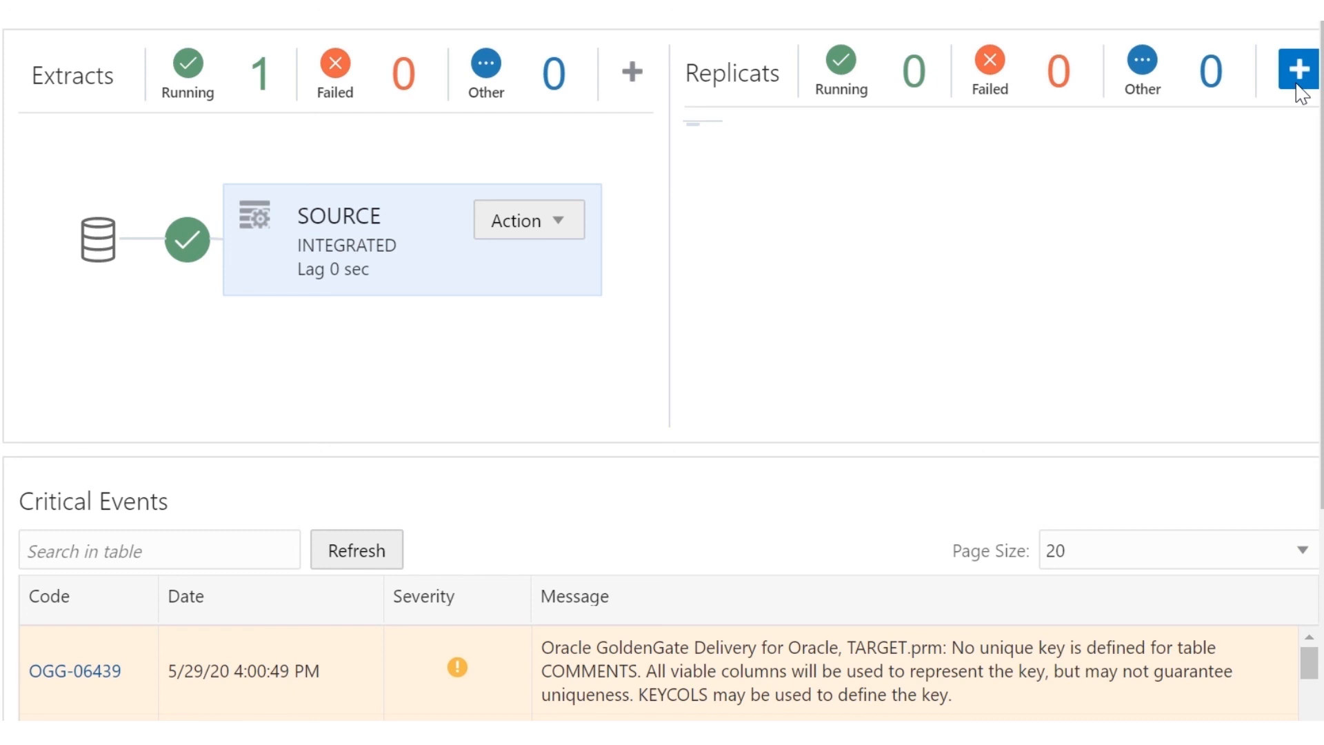
pyautogui.click(1297, 83)
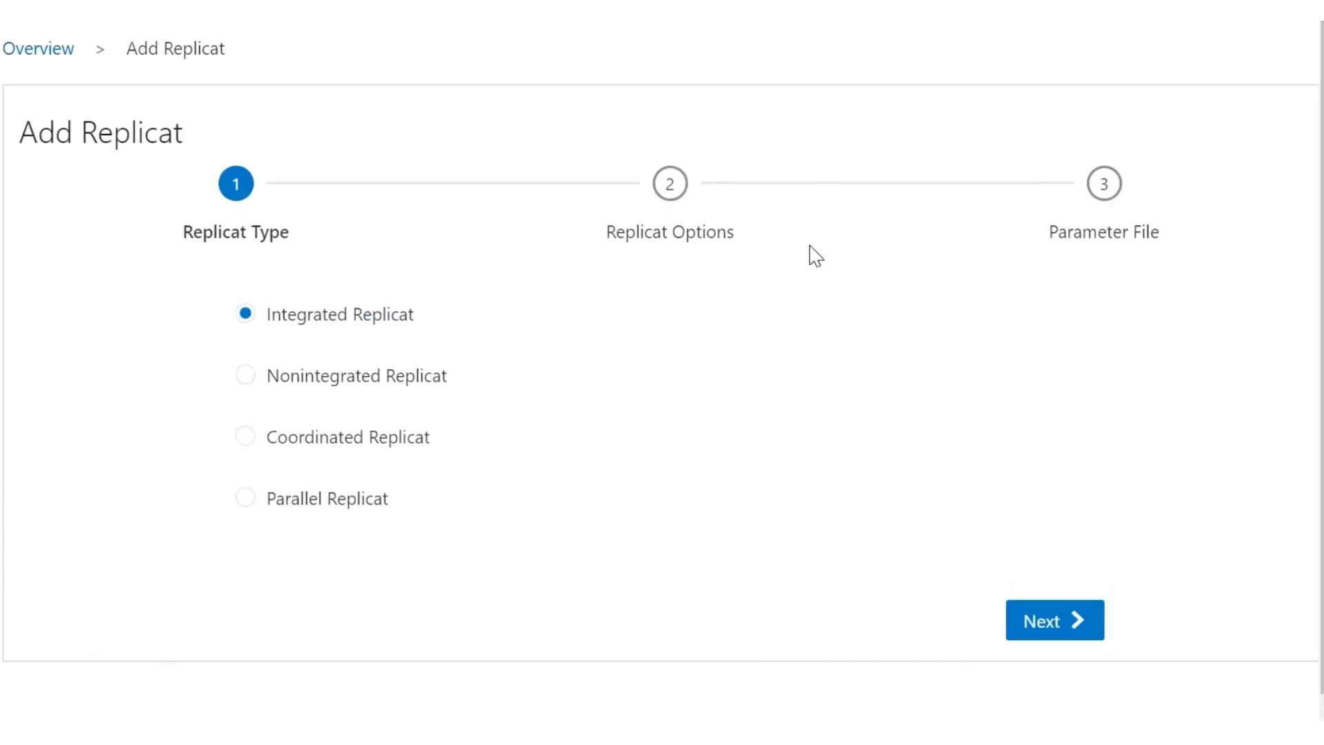
pyautogui.click(1037, 614)
pyautogui.write('TA')
pyautogui.press('BackSpace')
pyautogui.write('arget')
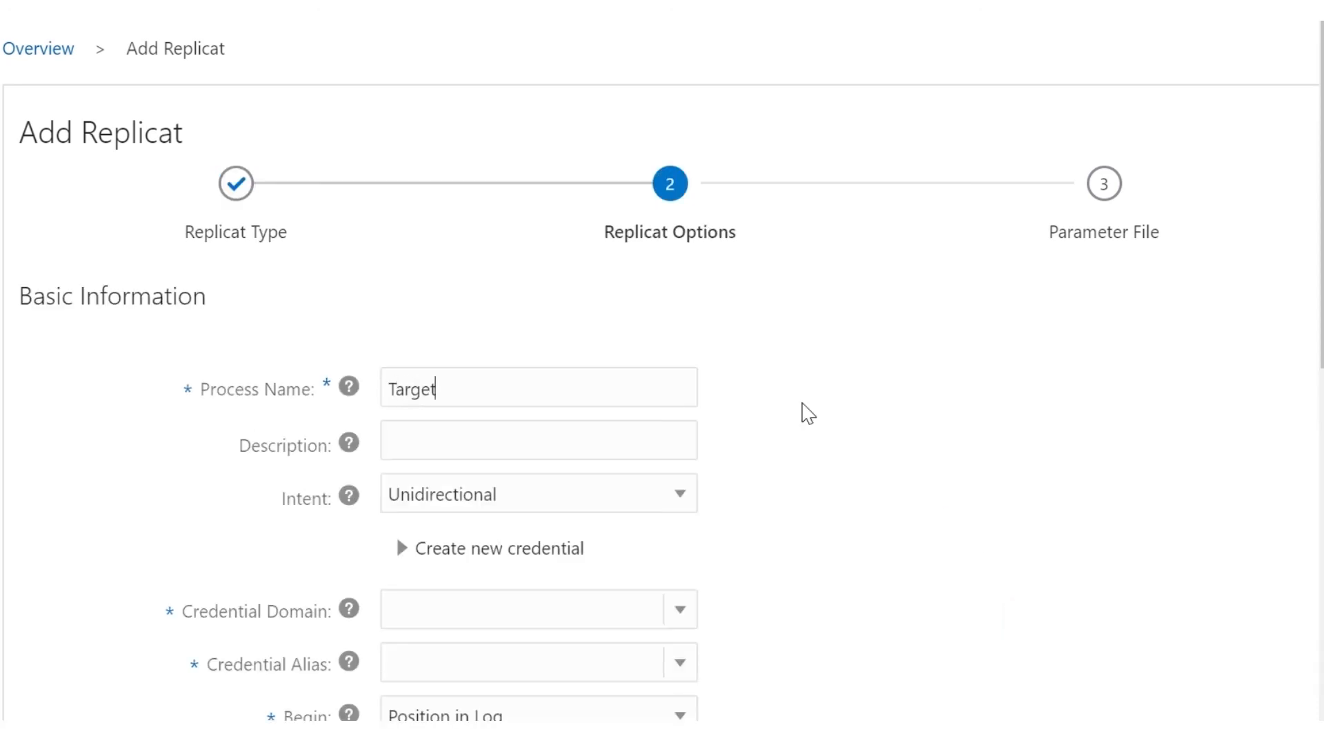
pyautogui.scroll(-3, 807, 412)
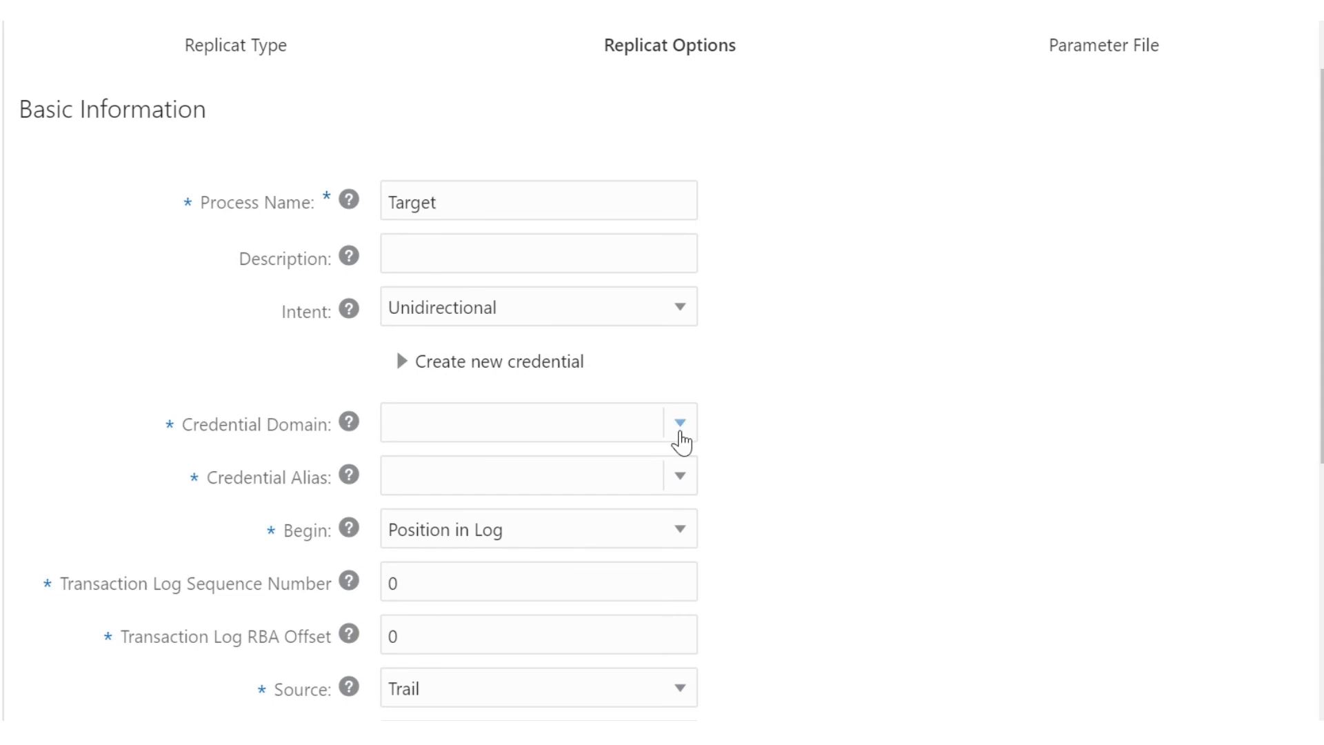
pyautogui.click(654, 421)
pyautogui.click(636, 464)
# Step: Select alias pdb_target, trail et and checkpoint table SBDB1.APPSCHEMA.CHKPTTAB, then continue
pyautogui.scroll(-2, 635, 465)
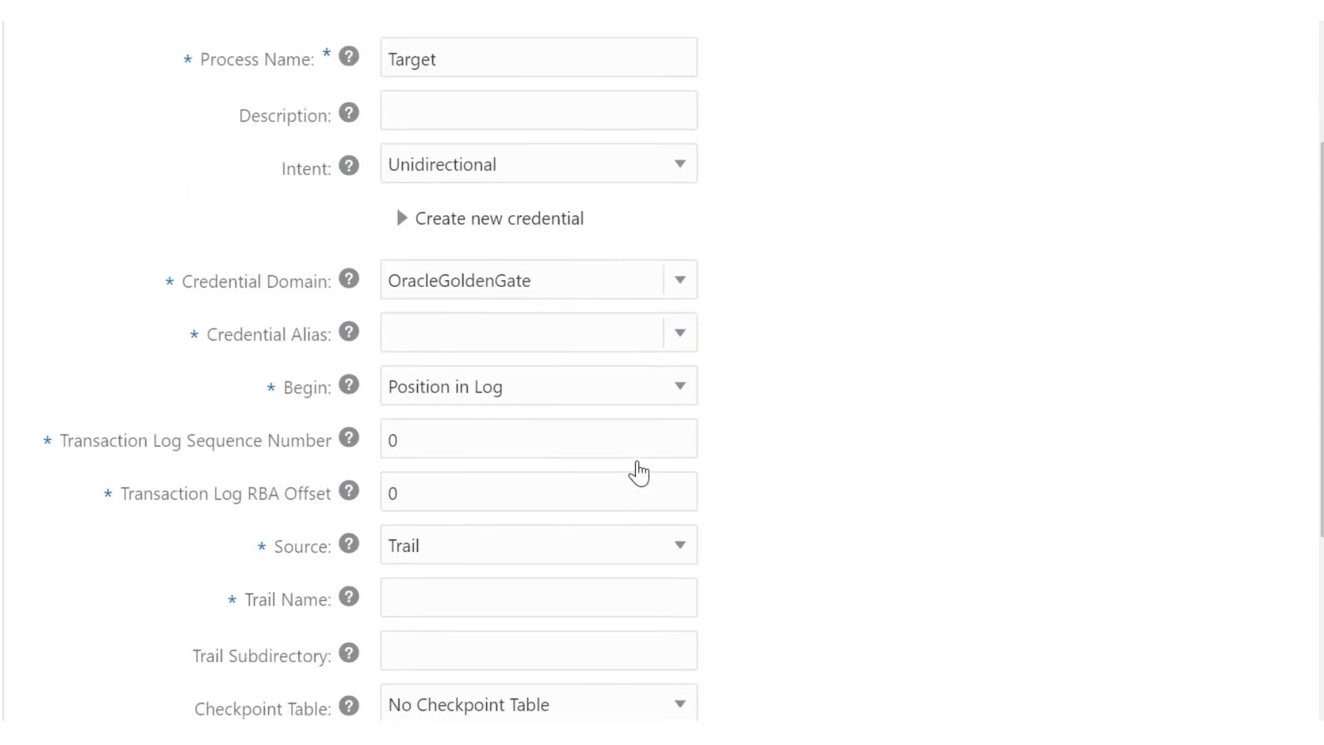
pyautogui.click(582, 488)
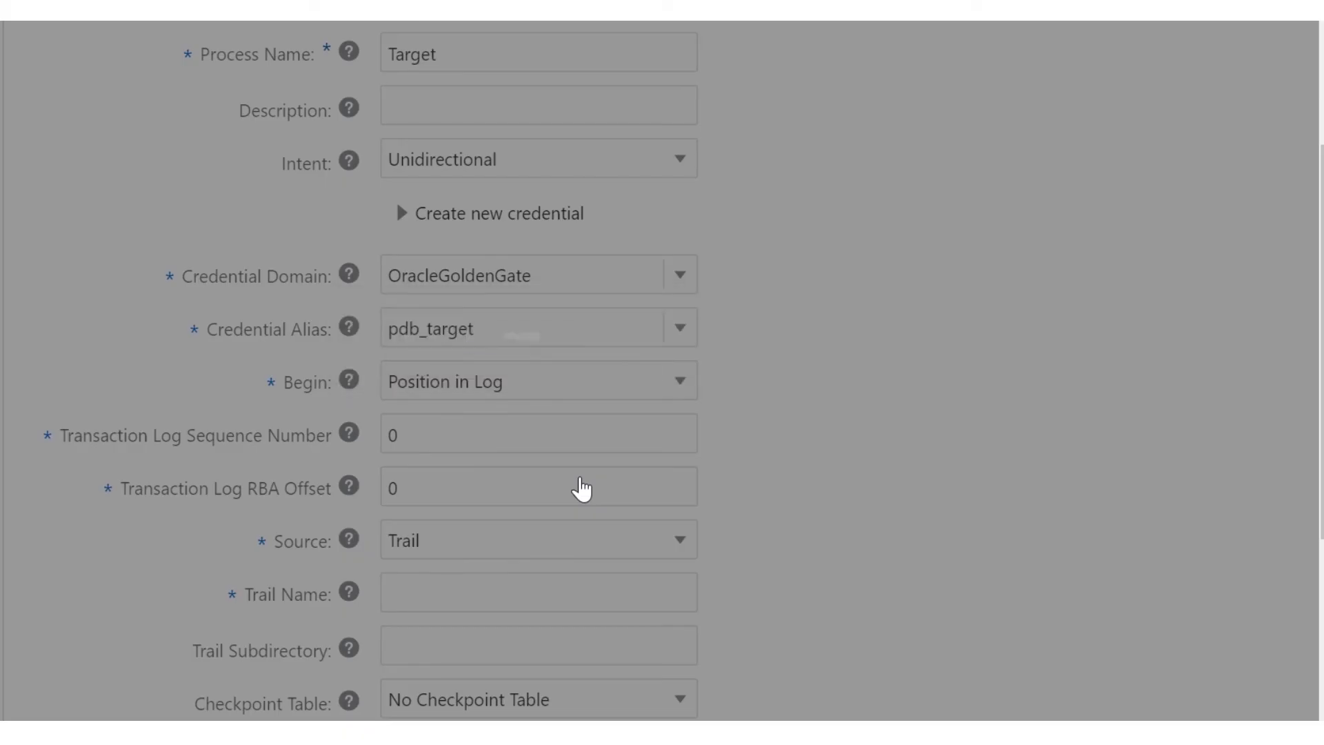
pyautogui.scroll(-2, 581, 488)
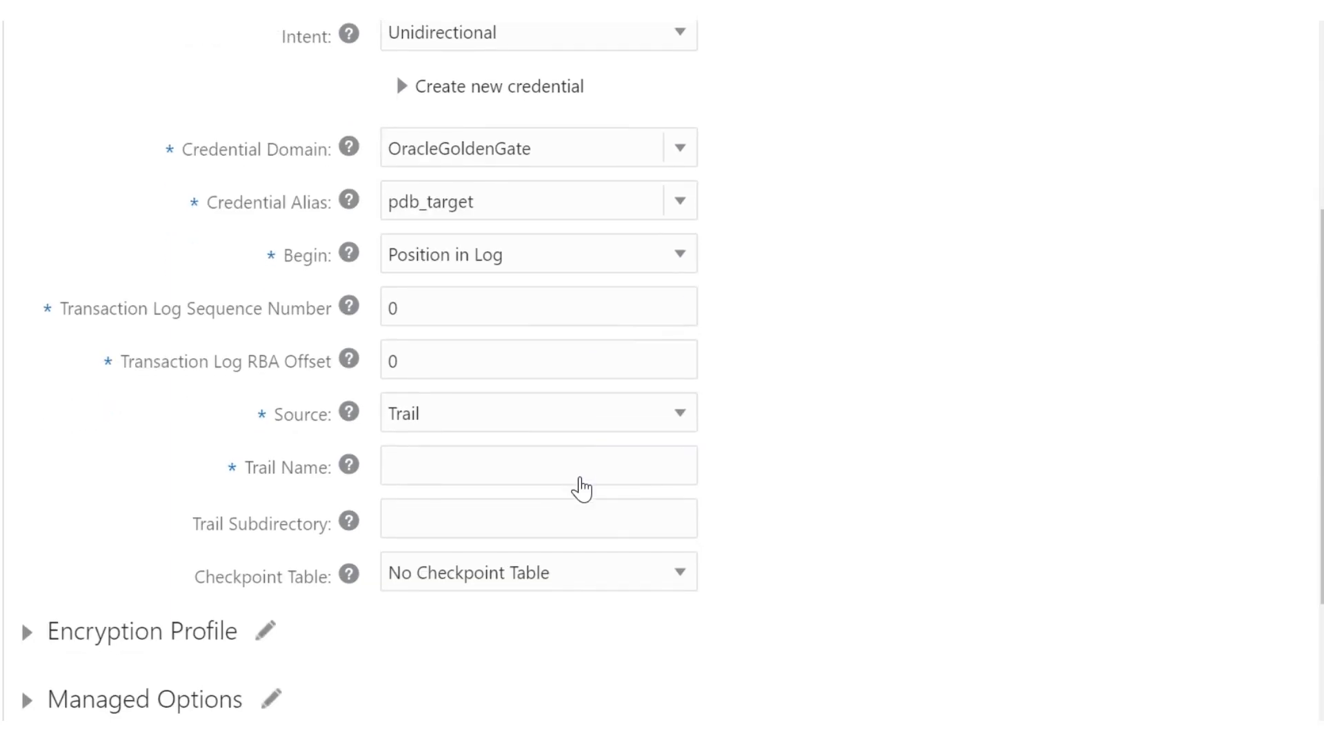
pyautogui.click(573, 467)
pyautogui.write('et')
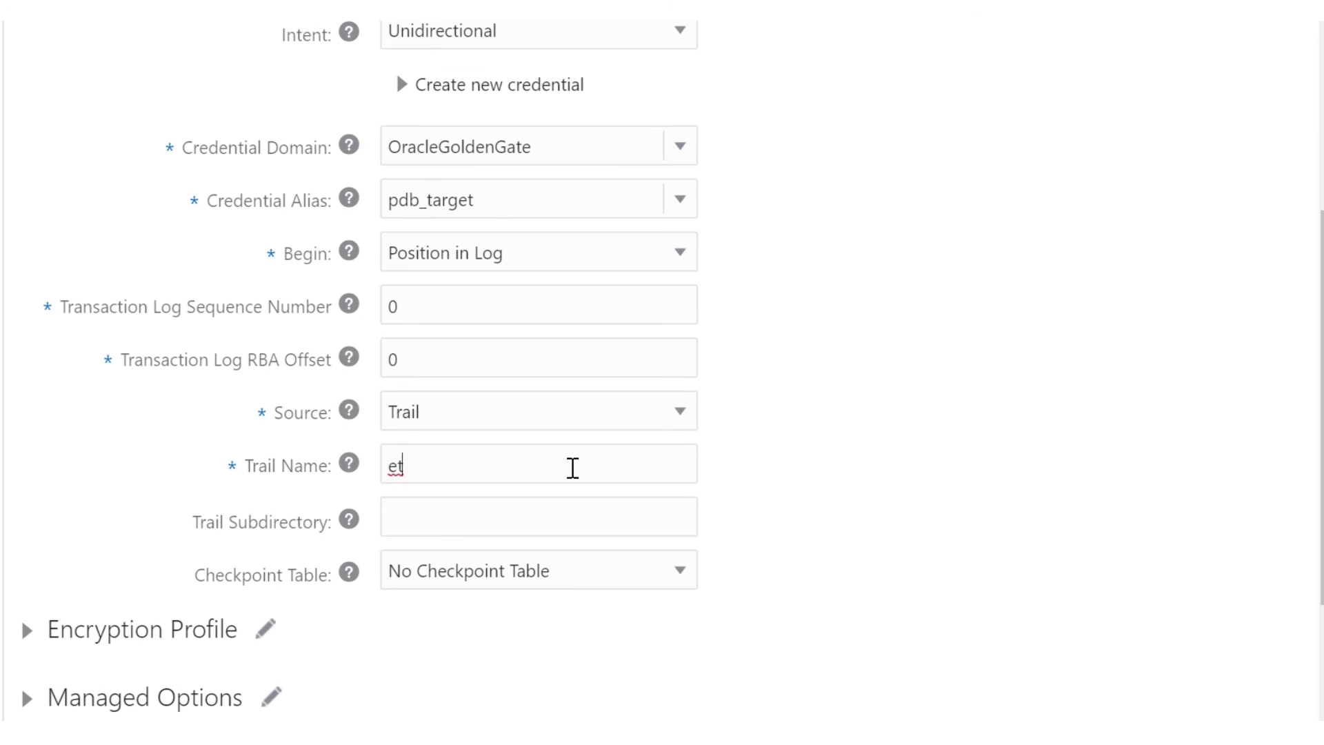
pyautogui.scroll(-2, 572, 467)
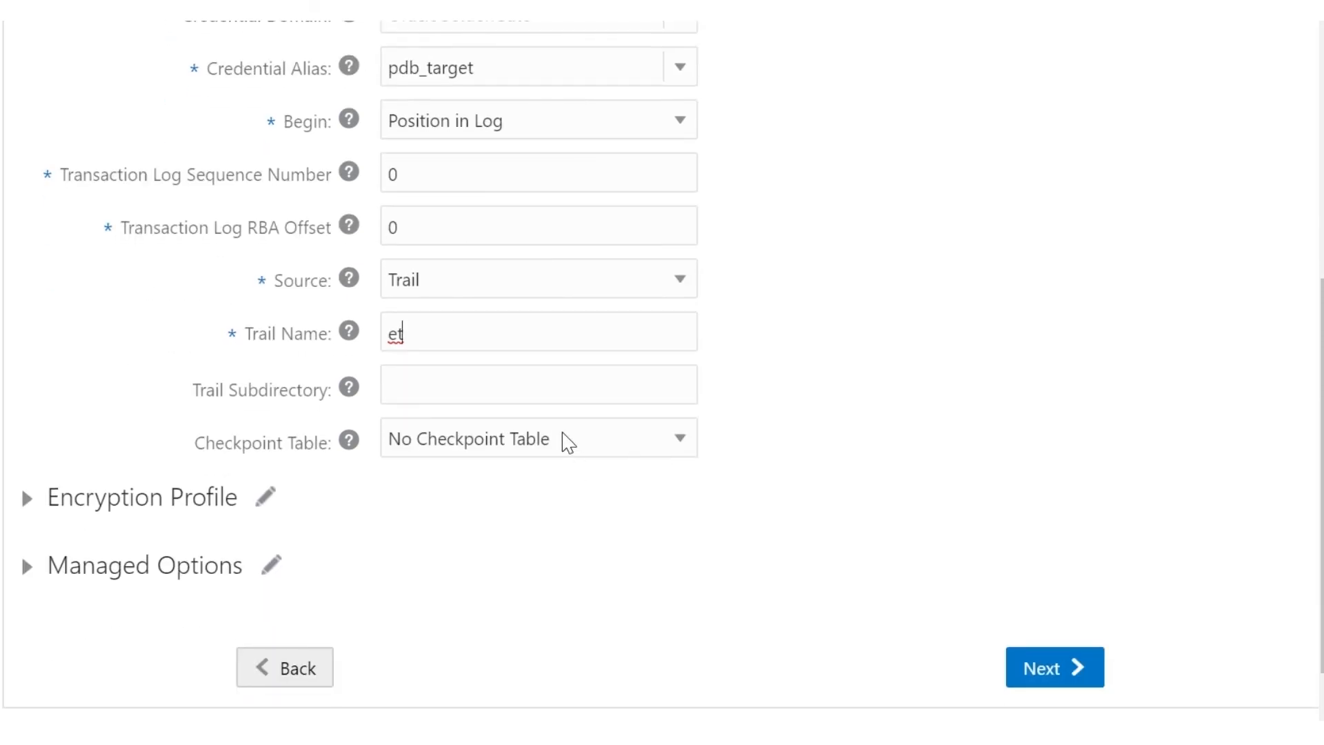
pyautogui.click(569, 442)
pyautogui.click(564, 509)
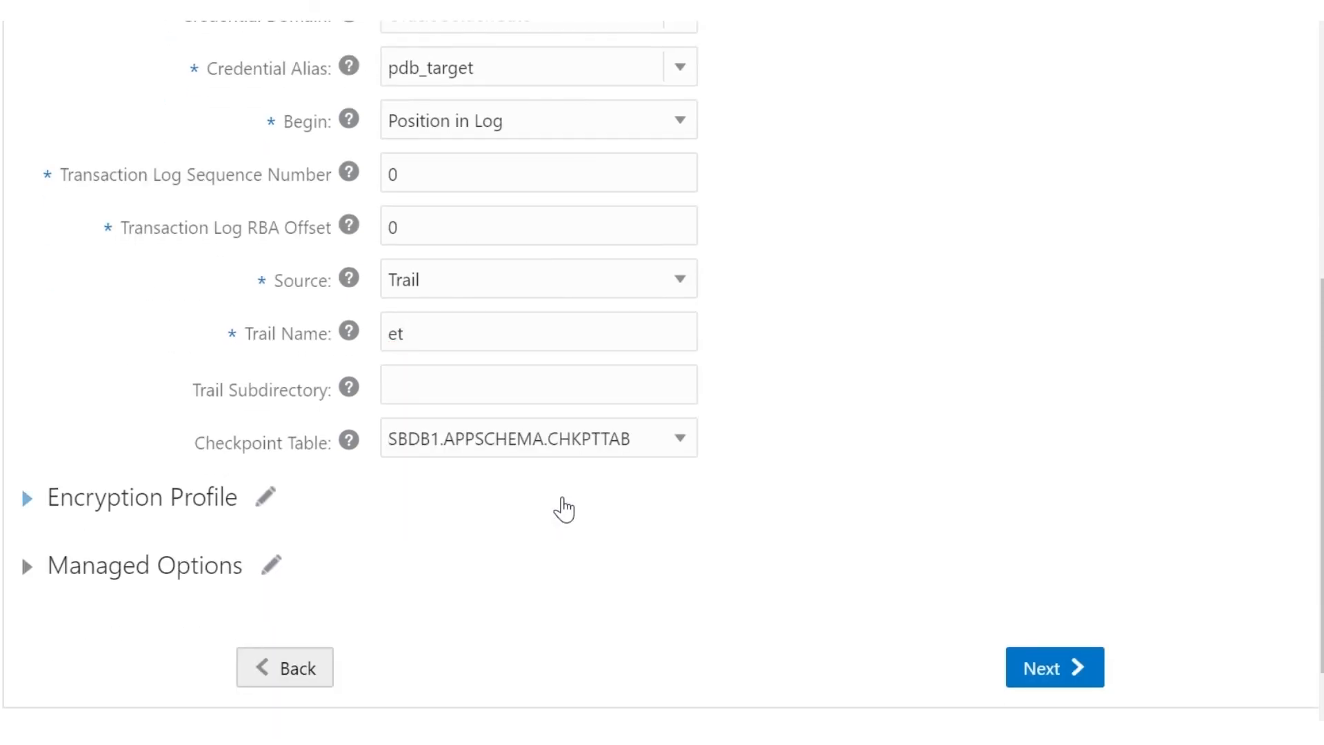
pyautogui.scroll(-1, 564, 508)
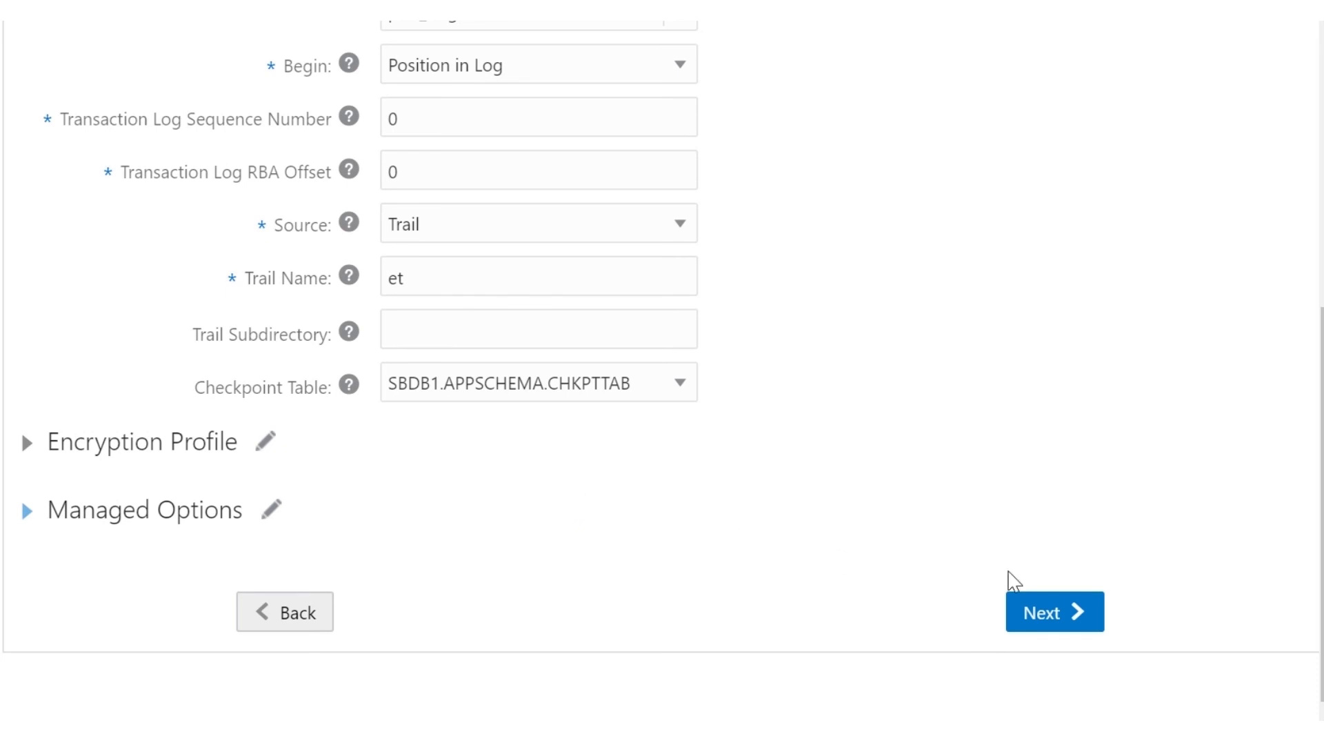
pyautogui.click(1068, 607)
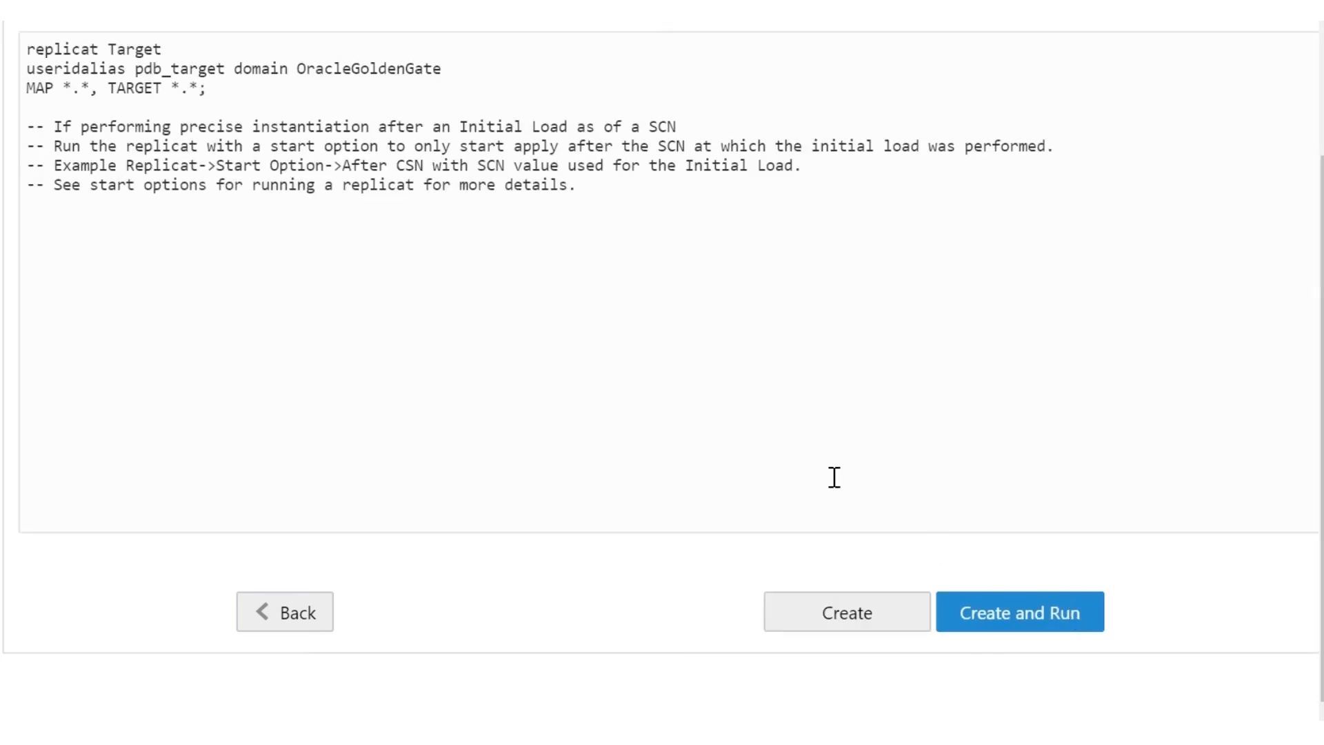
# Step: Map JCXPDB.appschema.* to TARGET SBDB1.appschema.*, create and run the replicat, then launch SQL*Plus
pyautogui.click(71, 88)
pyautogui.press('BackSpace')
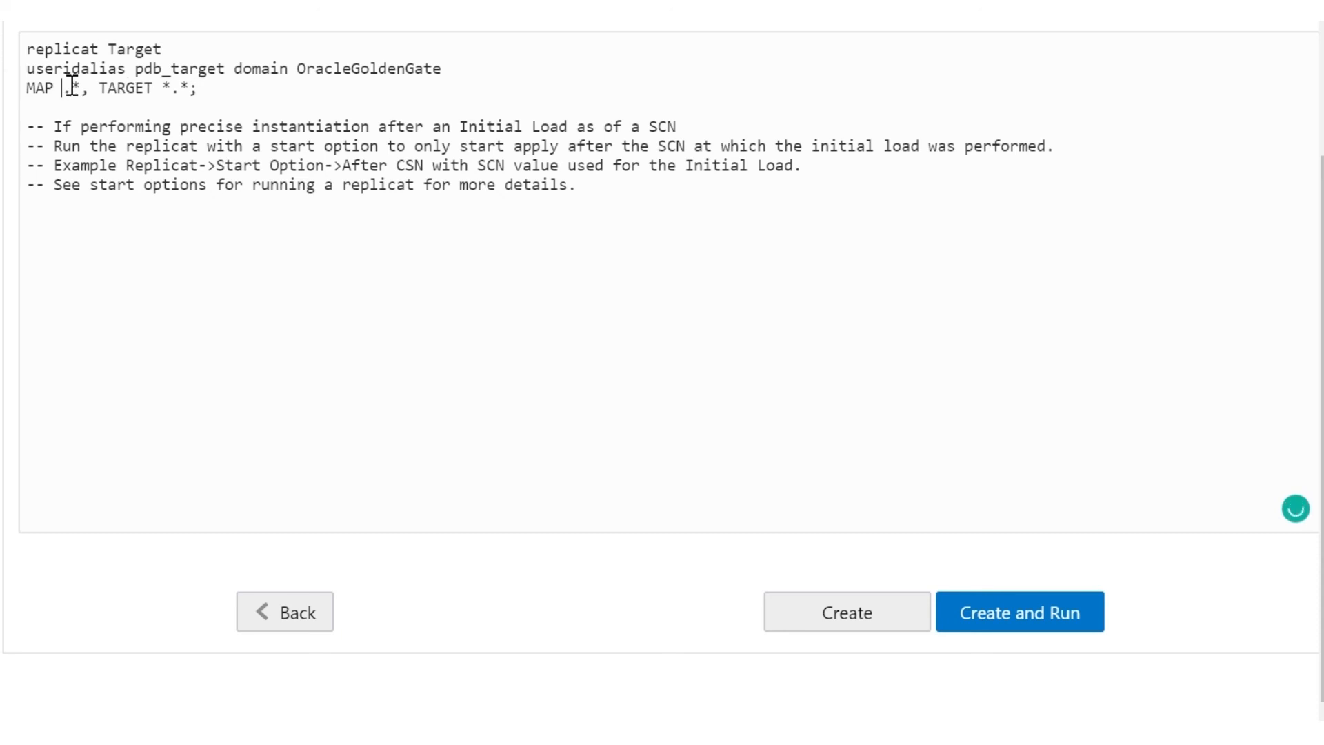
pyautogui.write('JCXPDB.')
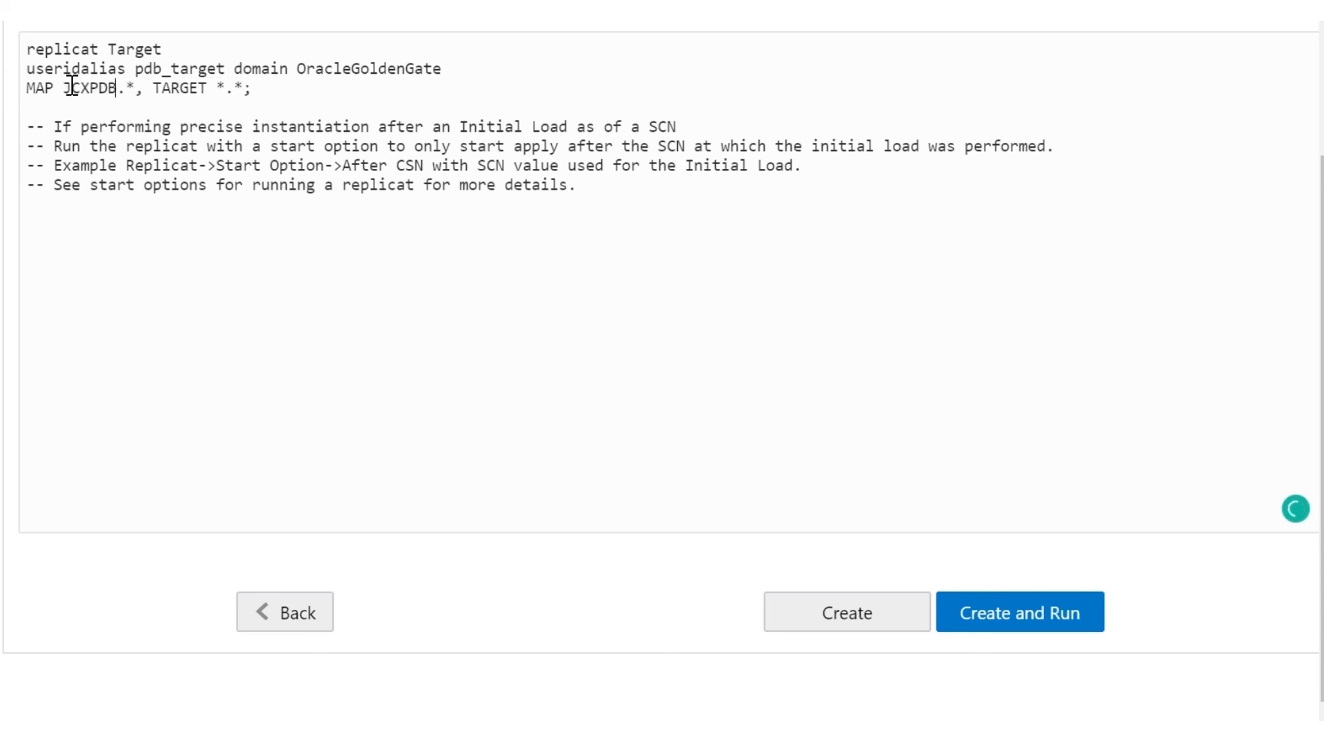
pyautogui.write('appsch')
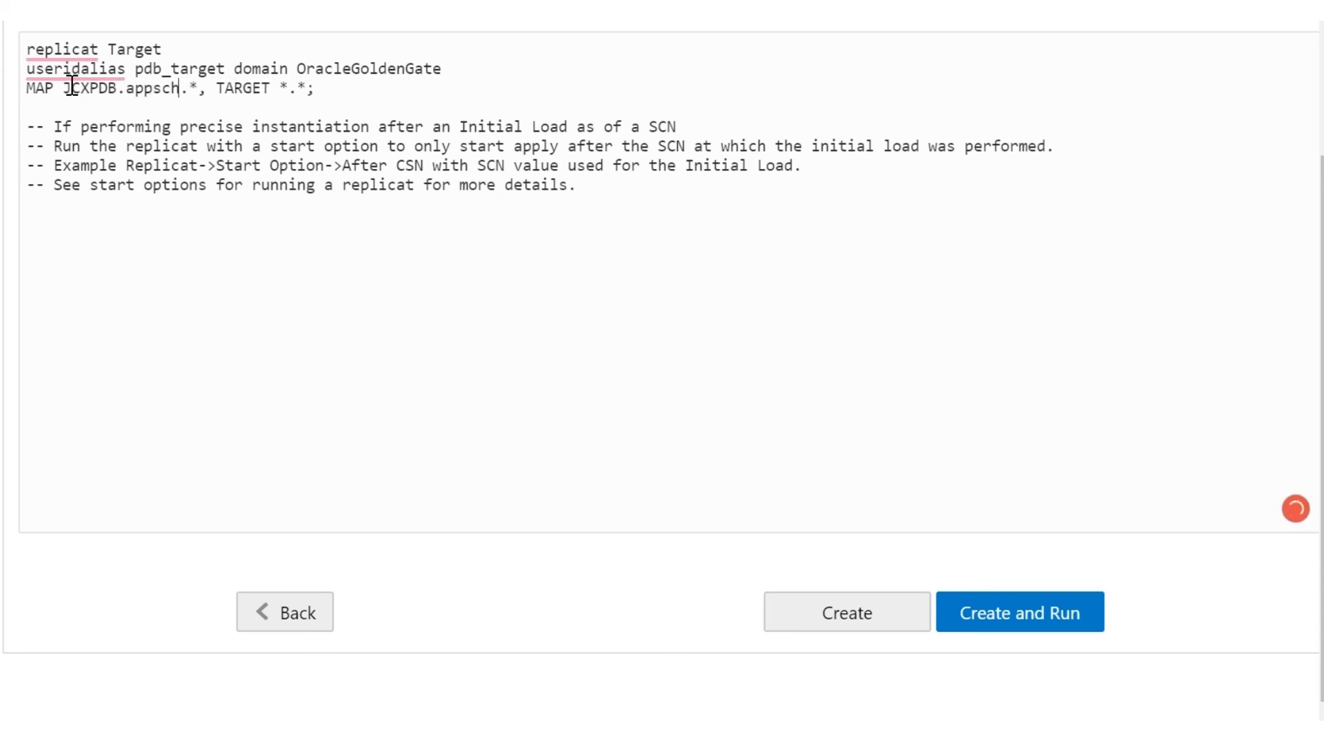
pyautogui.write('ema')
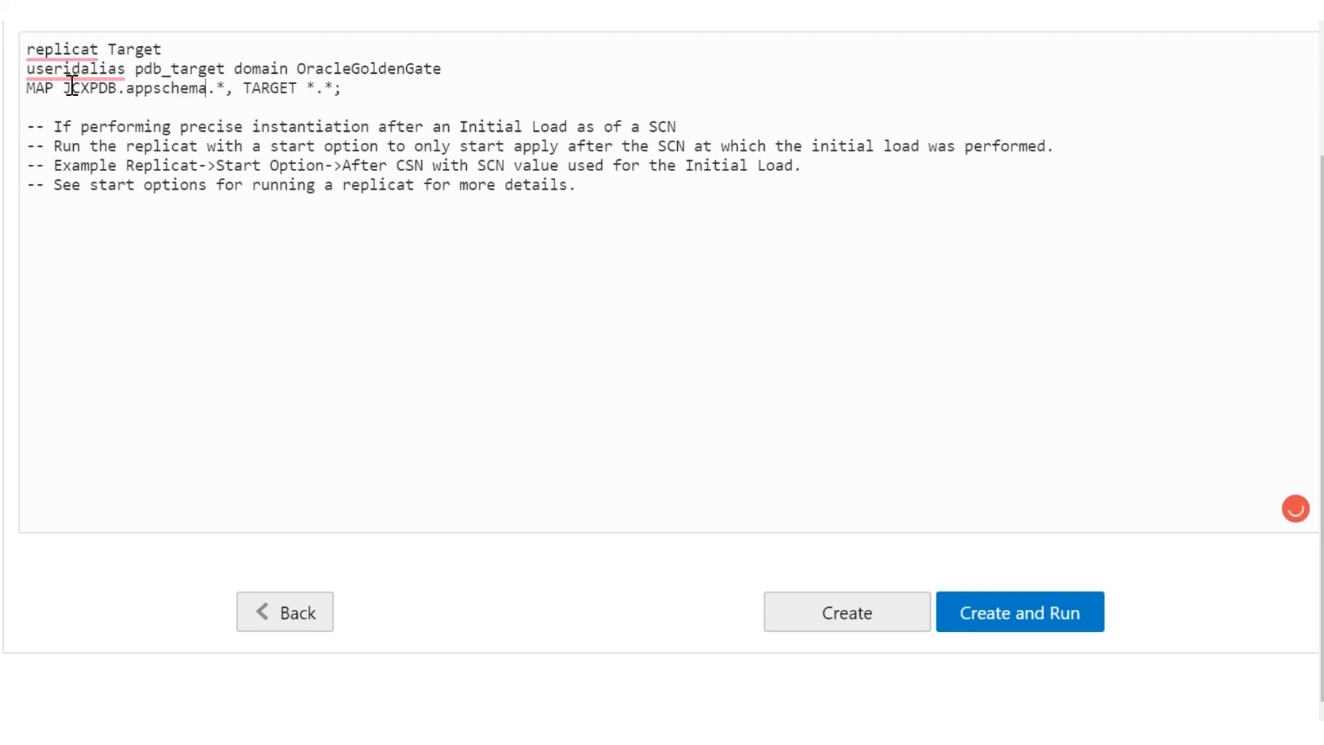
pyautogui.click(314, 88)
pyautogui.press('BackSpace')
pyautogui.write('SBDB1.')
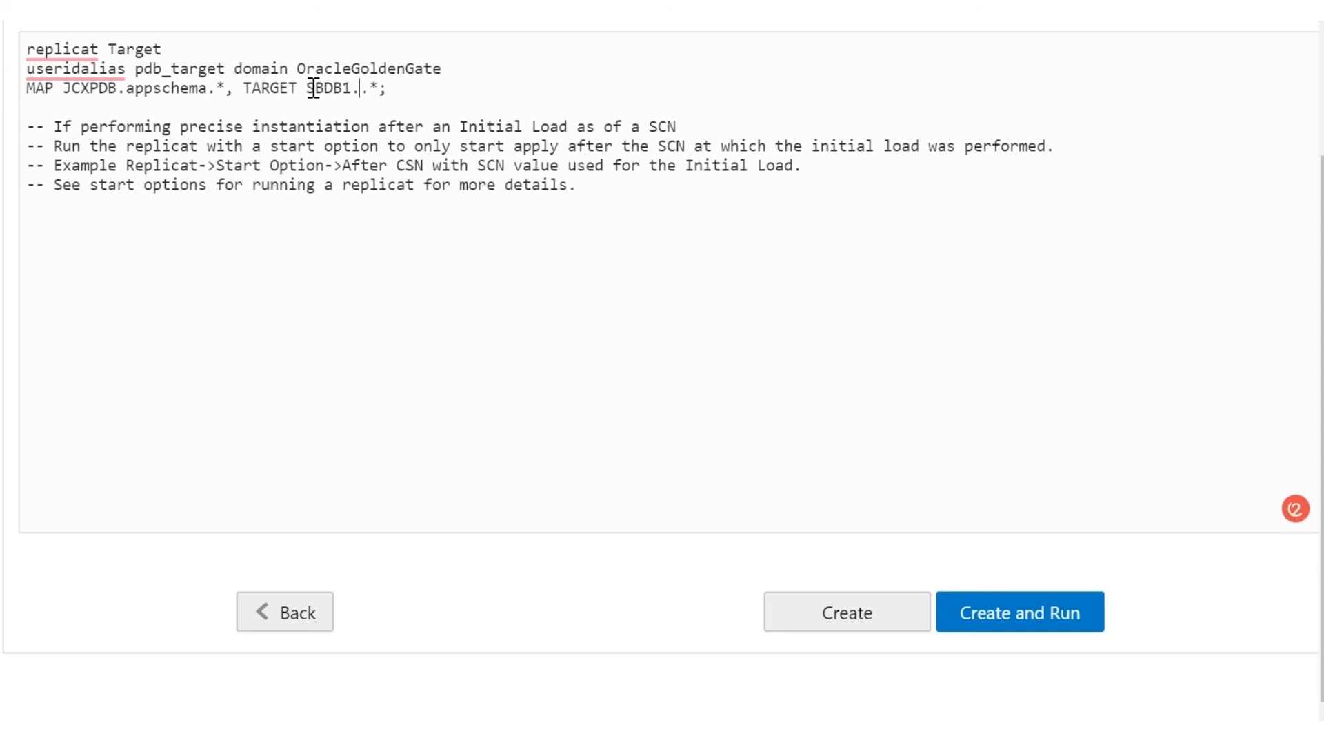
pyautogui.write('appschema')
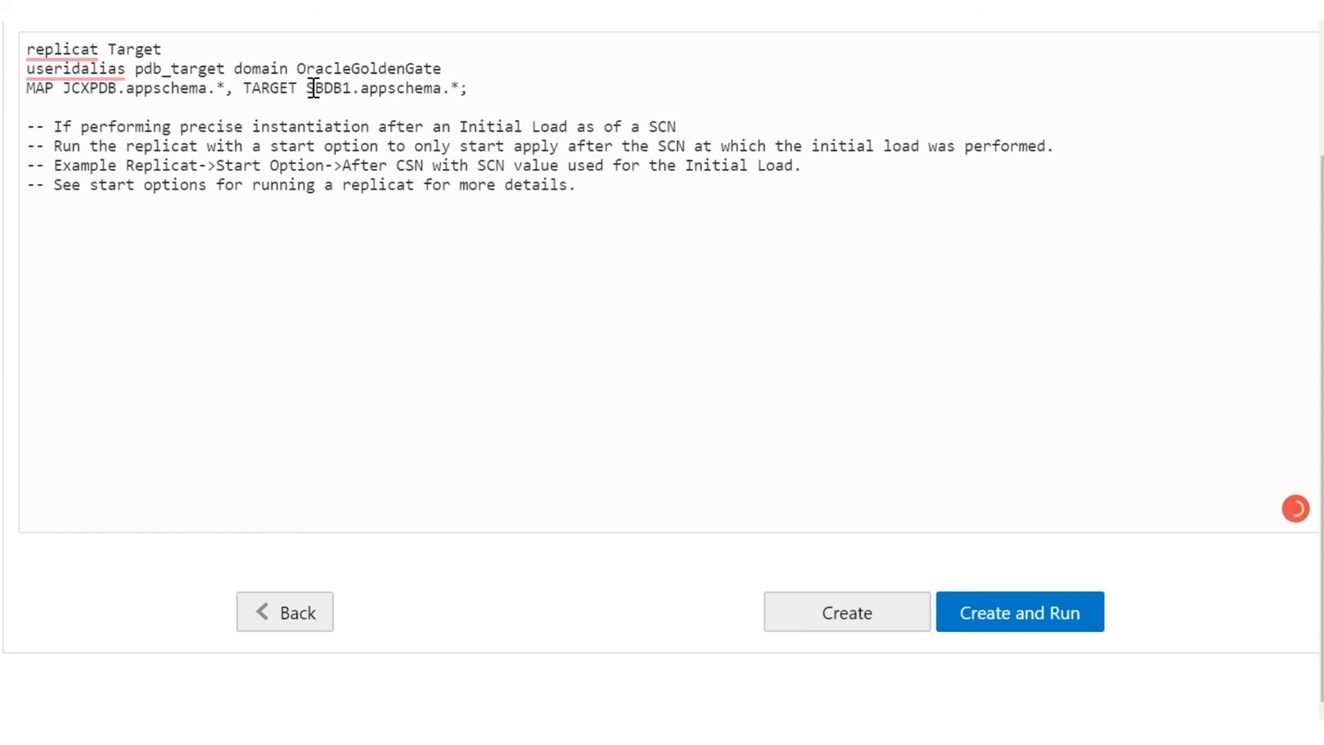
pyautogui.click(508, 83)
pyautogui.press('Down')
pyautogui.click(989, 602)
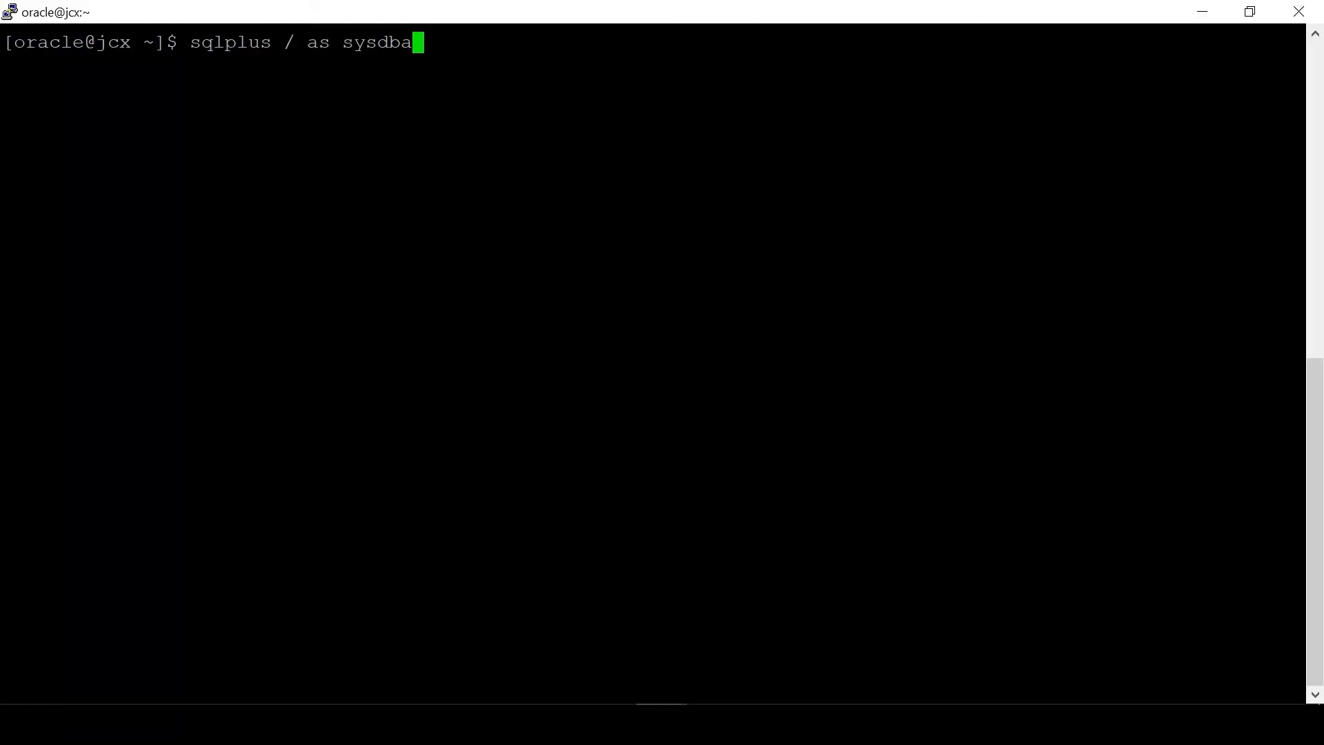
pyautogui.press('Return')
# Step: In container JCXPDB, insert a new comment row and count the rows in appschema.COMMENTS
pyautogui.write('alter session set container = JCXPDB;')
pyautogui.press('Return')
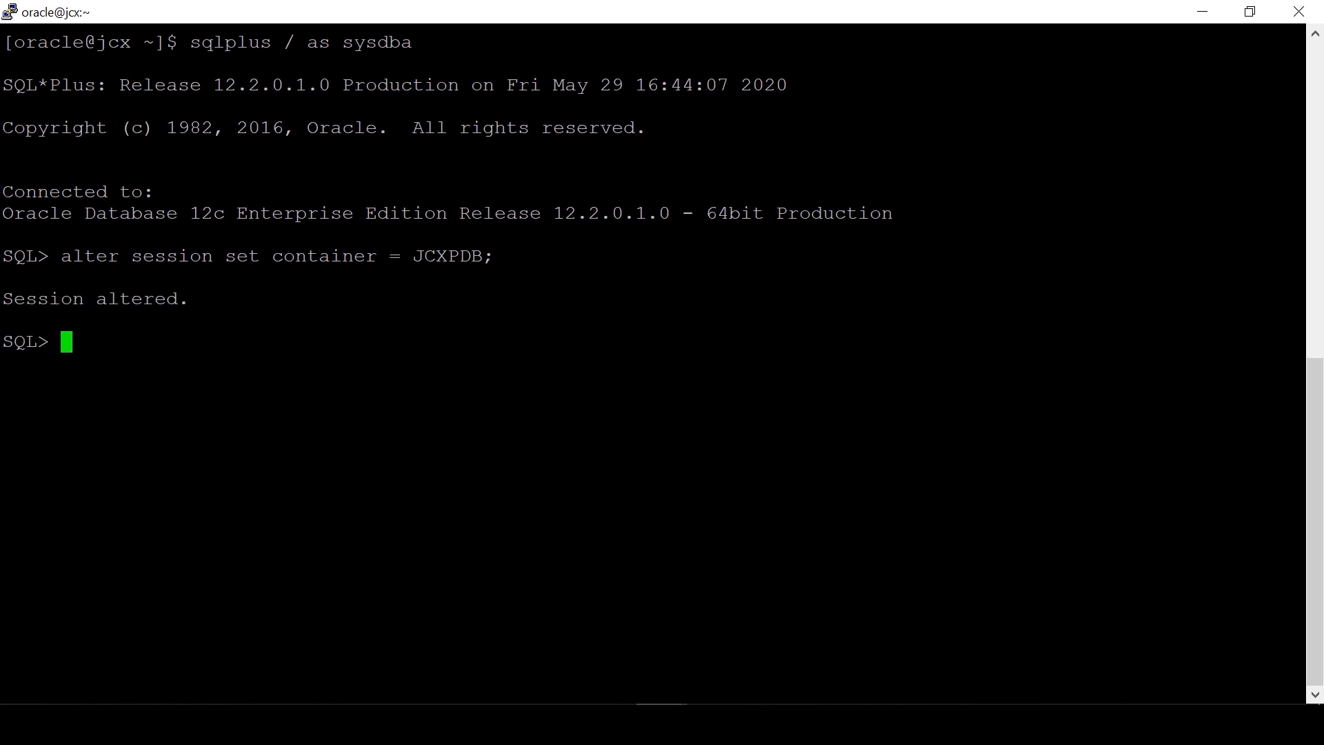
pyautogui.write("Insert into appschema.COMMENTS (COMMENT_ID,ITEM_ID,COMMENT_BY,COMMENT_CREATE_DATE,COMMENT_TEXT) values (7,5,5,to_date('06-JUL-15','DD-MON-RR'),'Im putting an offer. Can you meet me at the apple store this evening?');")
pyautogui.press('Return')
pyautogui.write('select count(*) from')
pyautogui.doubleClick(400, 343)
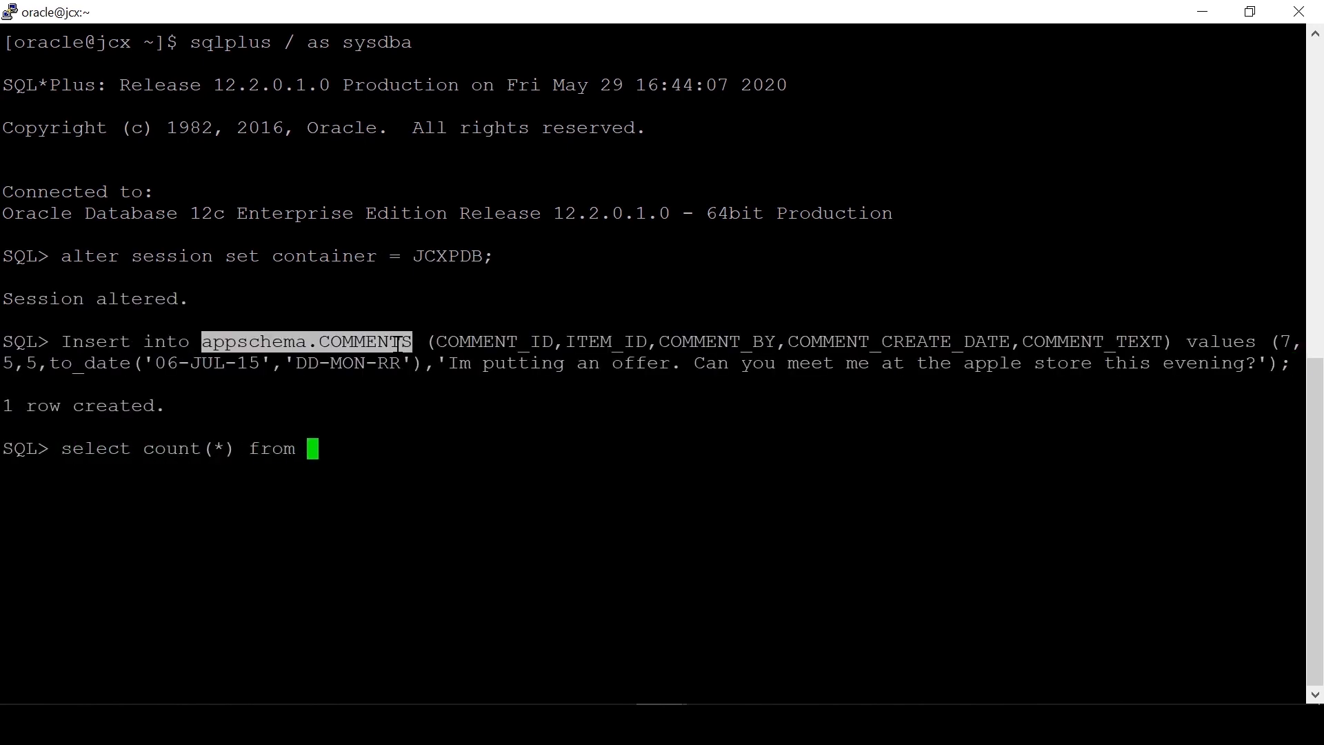
pyautogui.write('appschema.COMMENTS')
pyautogui.write(';')
pyautogui.press('Return')
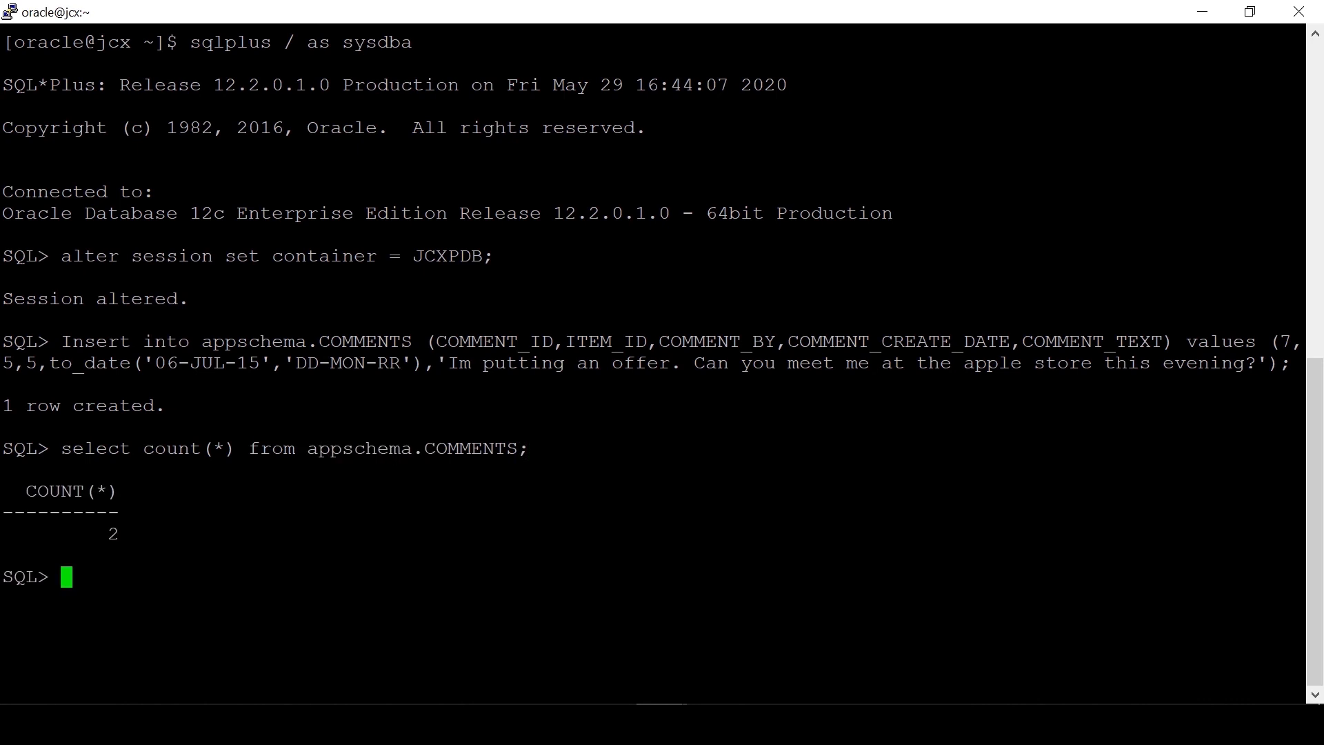
# Step: On the target, start SQL*Plus as sysdba, switch to SBDB1 and count appschema.COMMENTS rows
pyautogui.write('sqlplus / as sysdba')
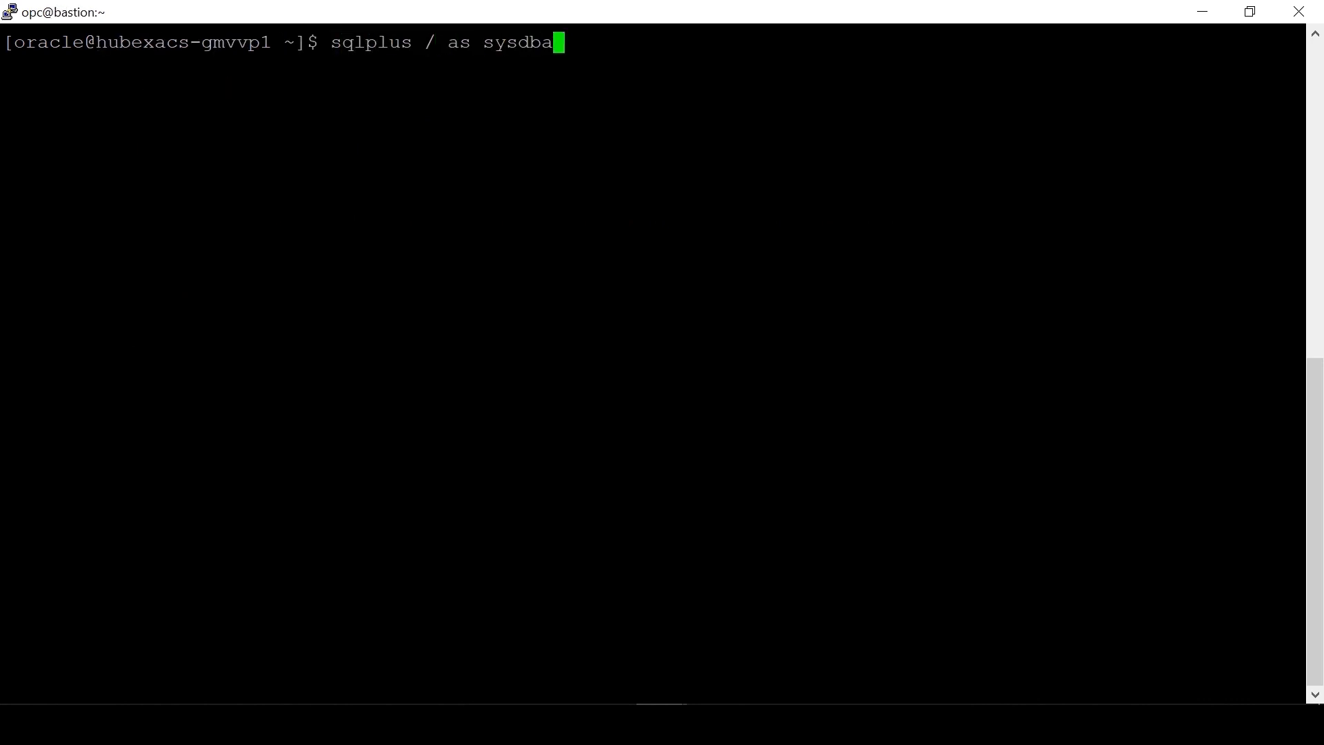
pyautogui.press('Return')
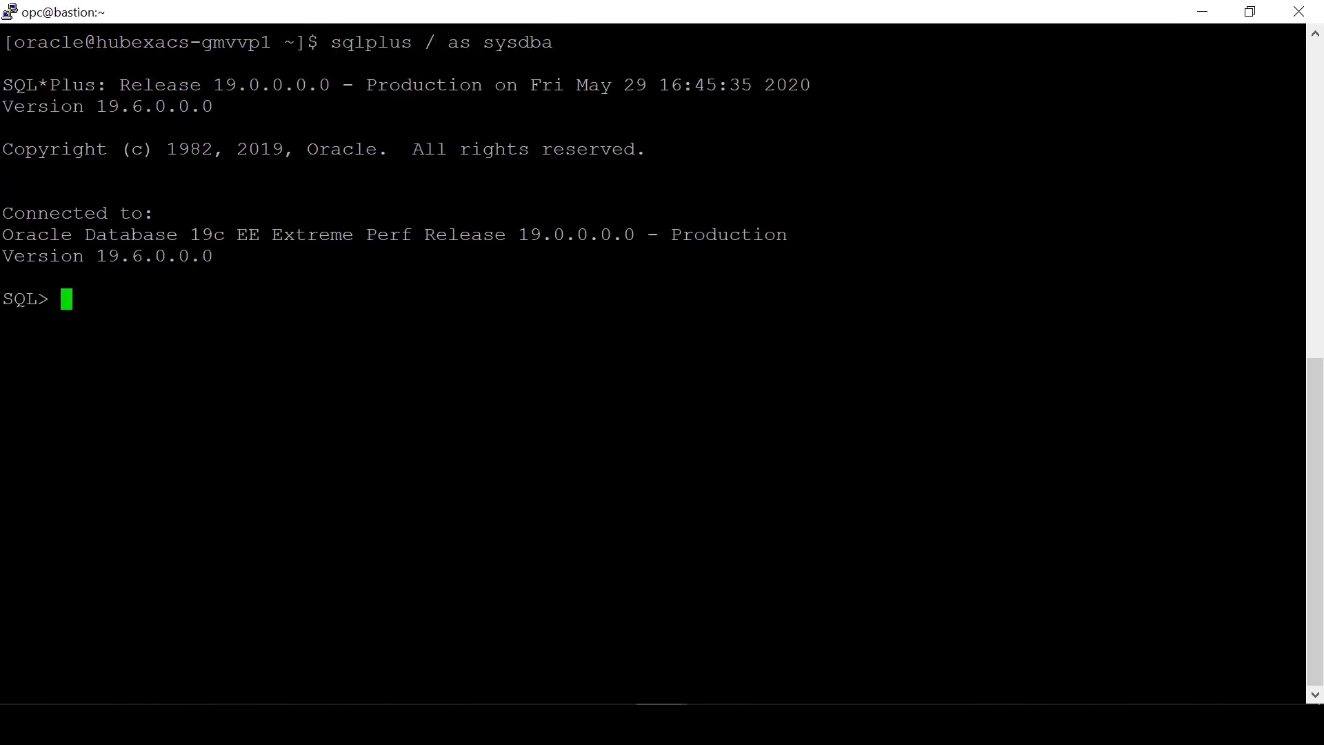
pyautogui.write('alter session set contain')
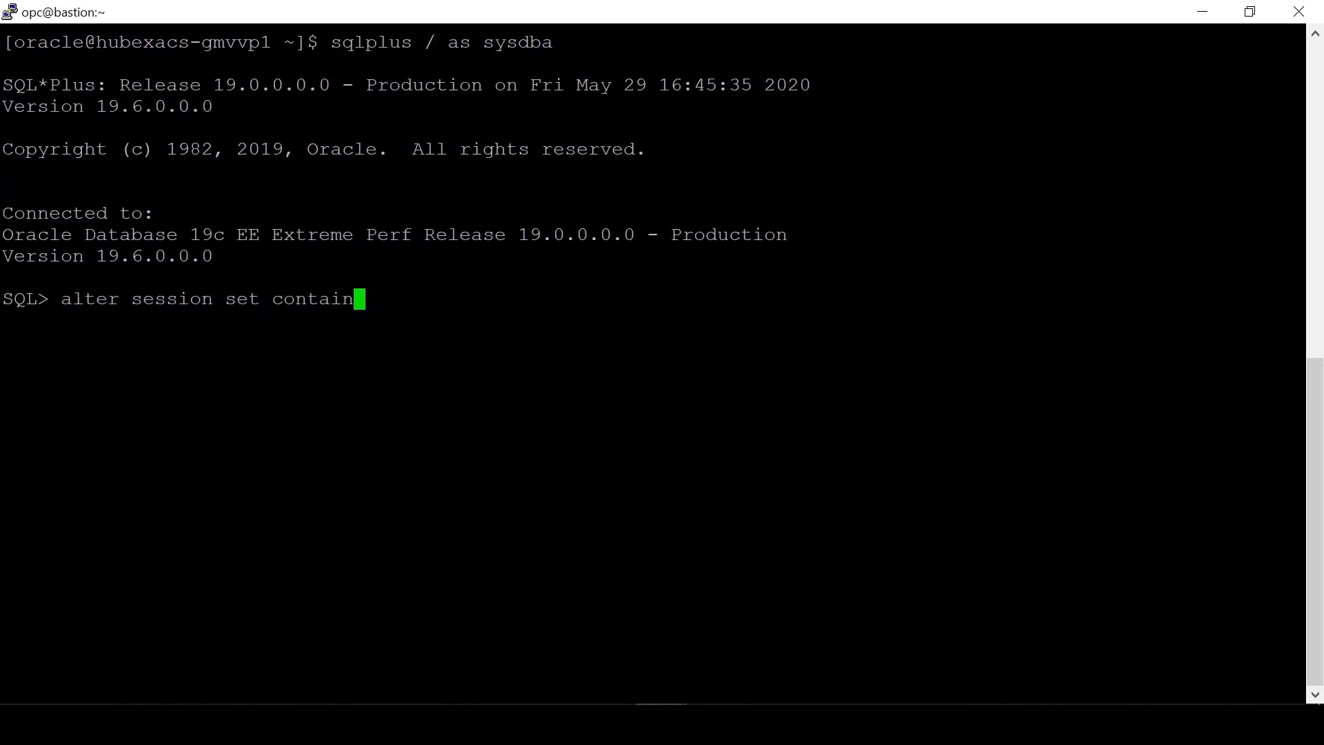
pyautogui.write('er = SBDB1;')
pyautogui.press('Return')
pyautogui.write('s')
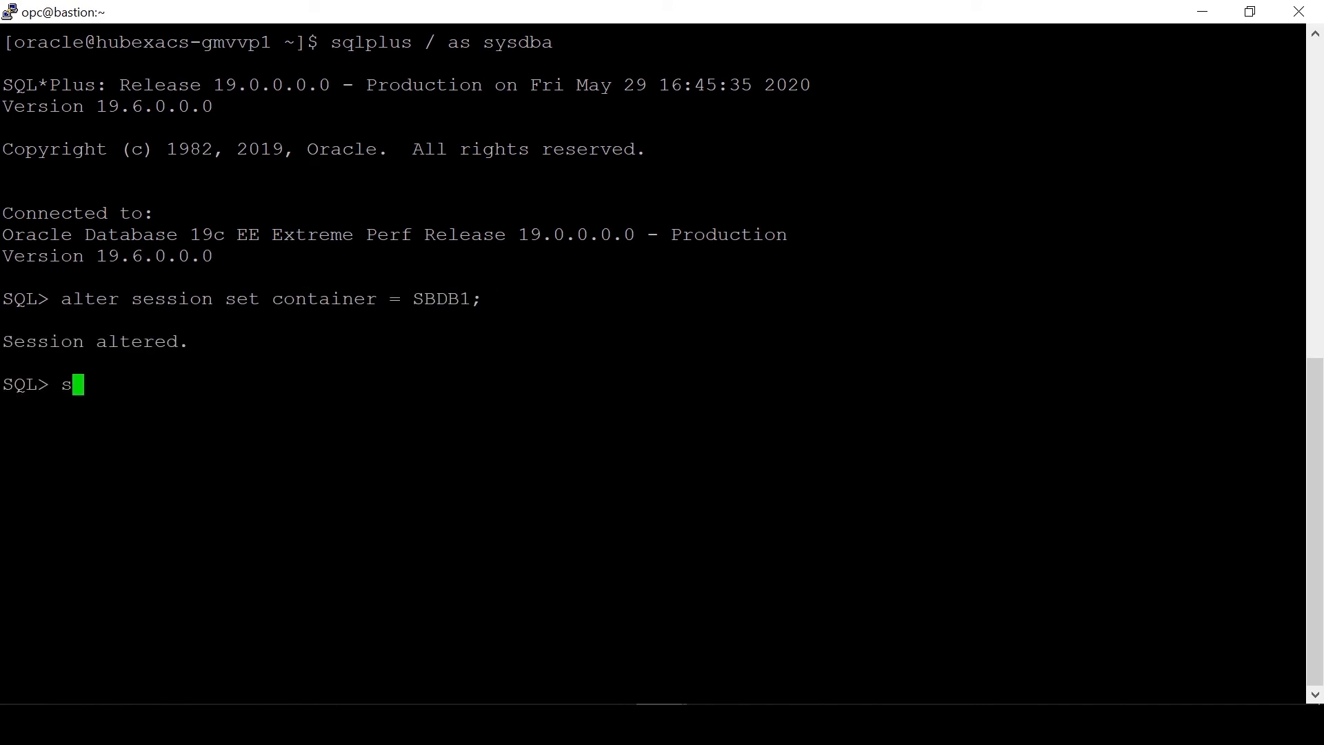
pyautogui.write('elect count(')
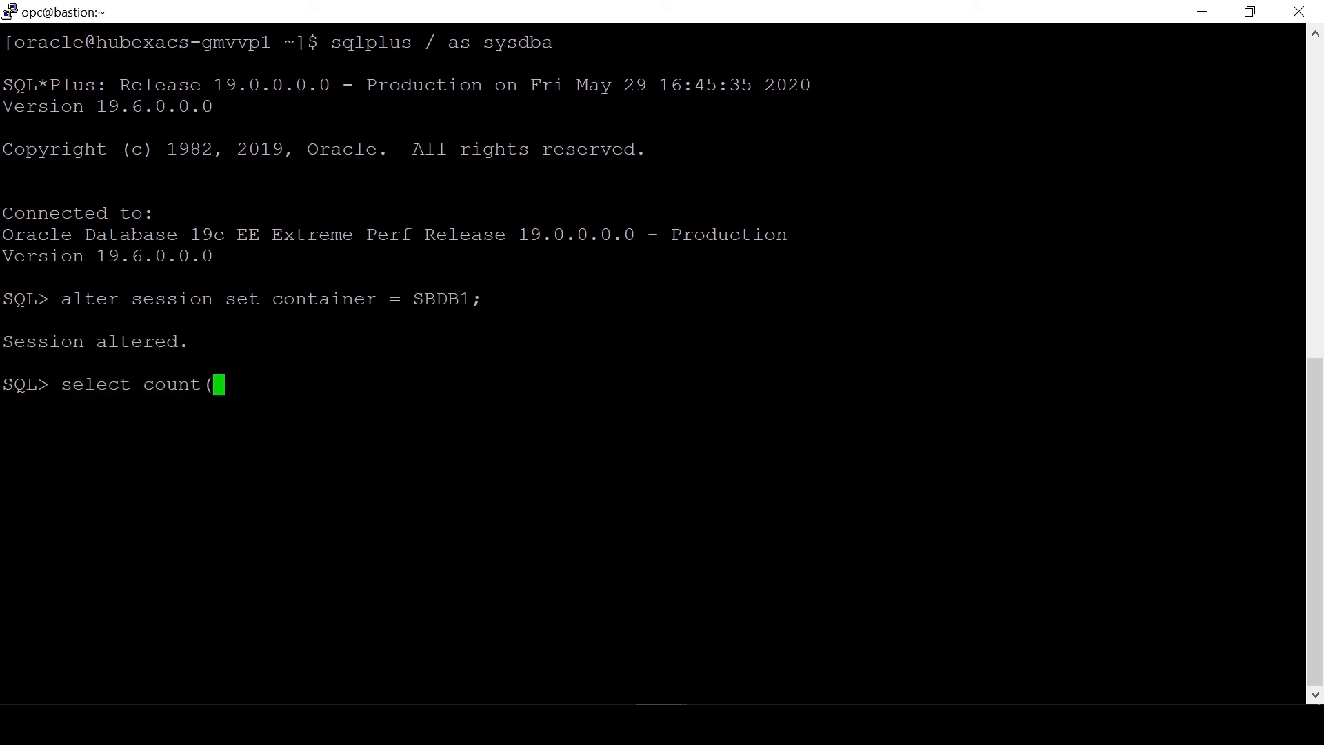
pyautogui.write('*) from appschema.COMMENTS;')
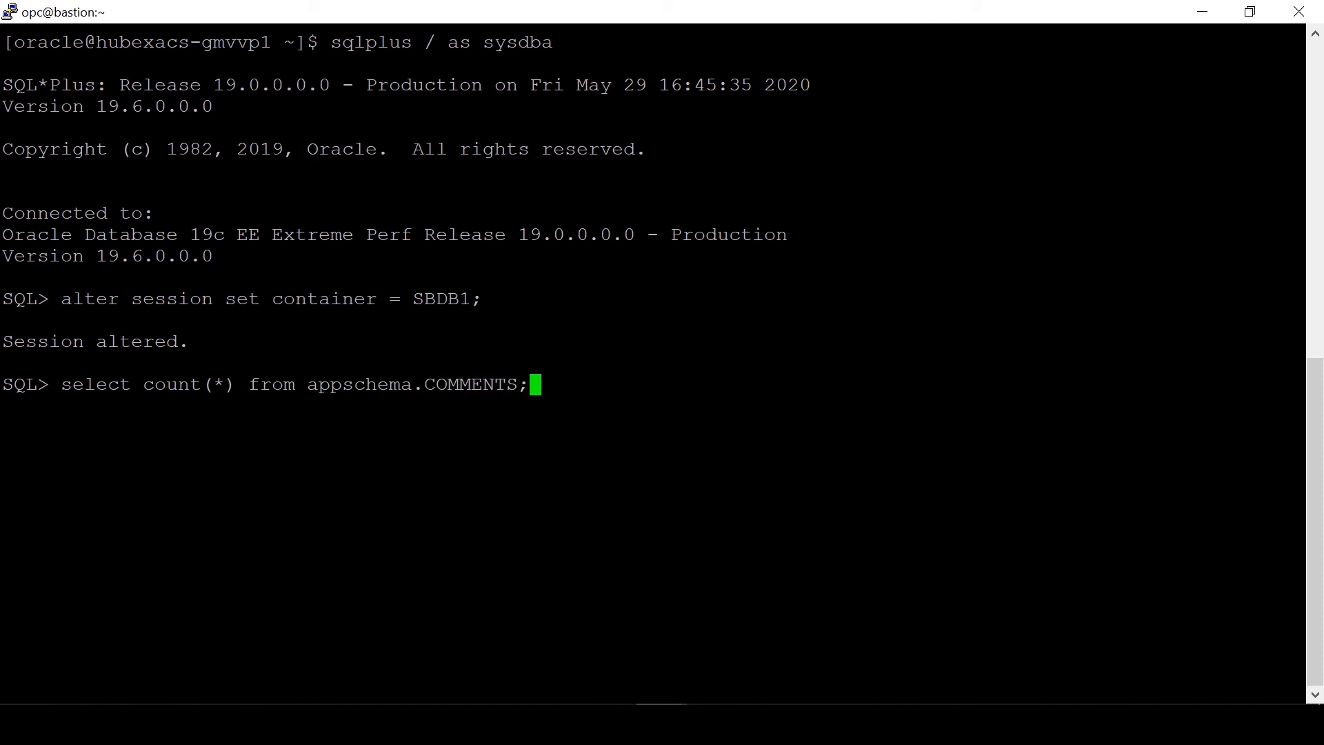
pyautogui.press('Return')
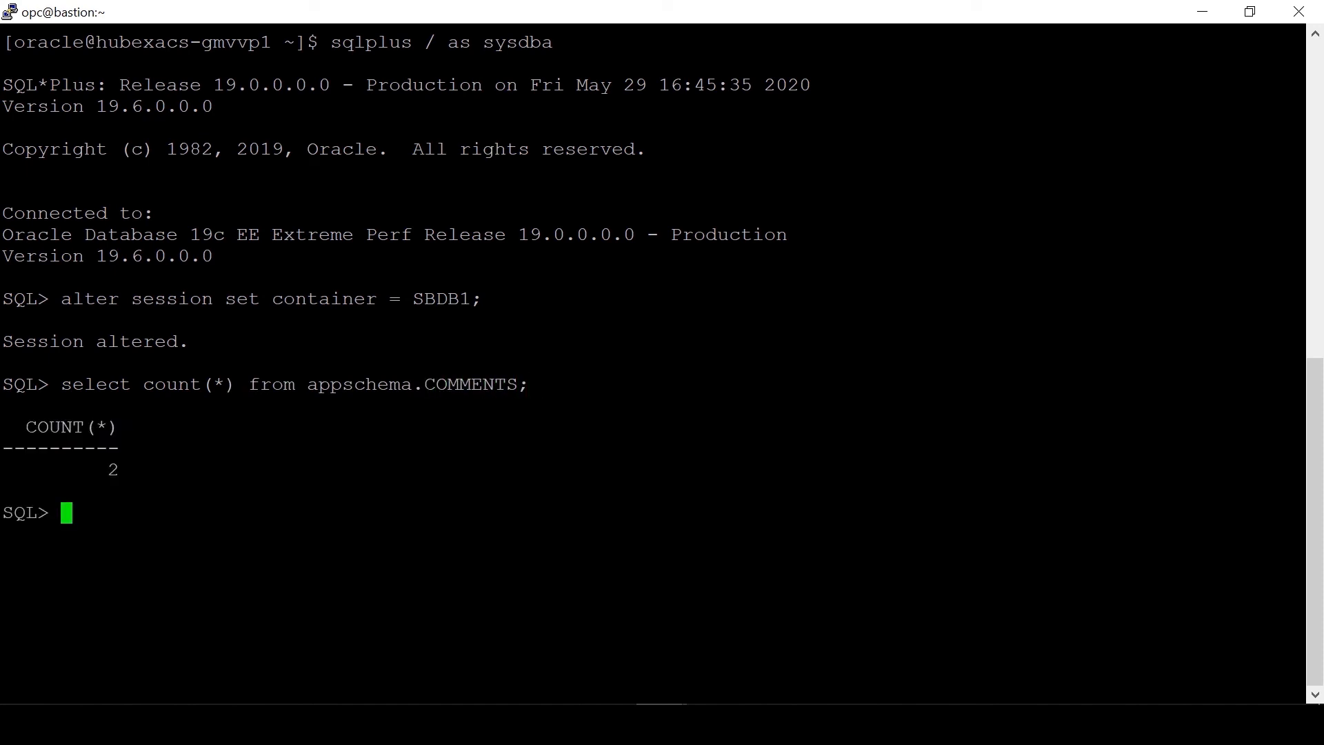